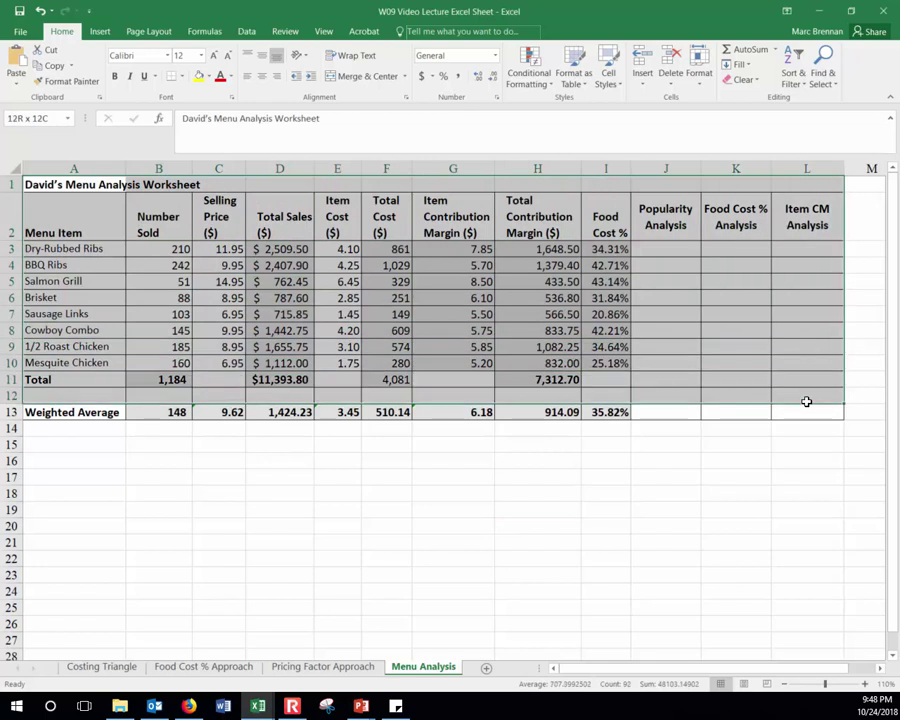
pyautogui.click(537, 444)
pyautogui.click(176, 378)
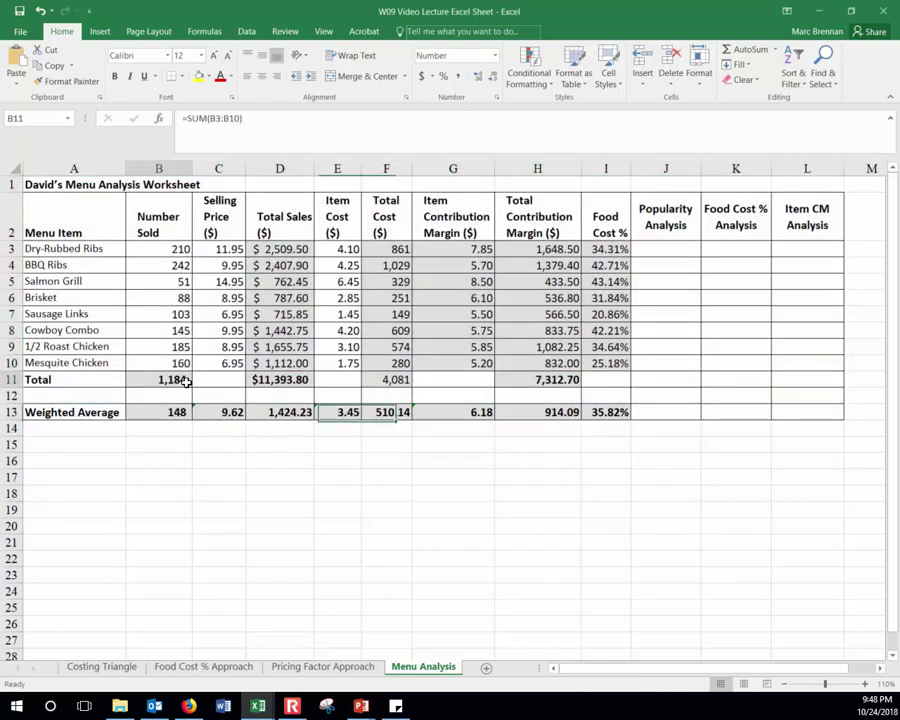
pyautogui.moveTo(176, 244); pyautogui.dragTo(166, 362)
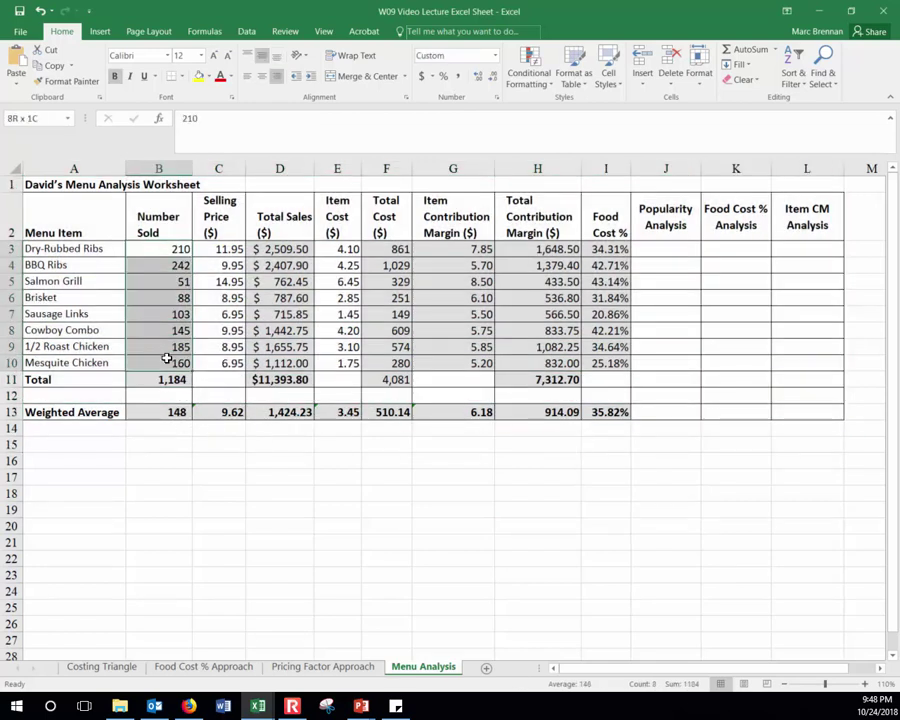
pyautogui.click(79, 250)
pyautogui.moveTo(70, 250); pyautogui.dragTo(164, 356)
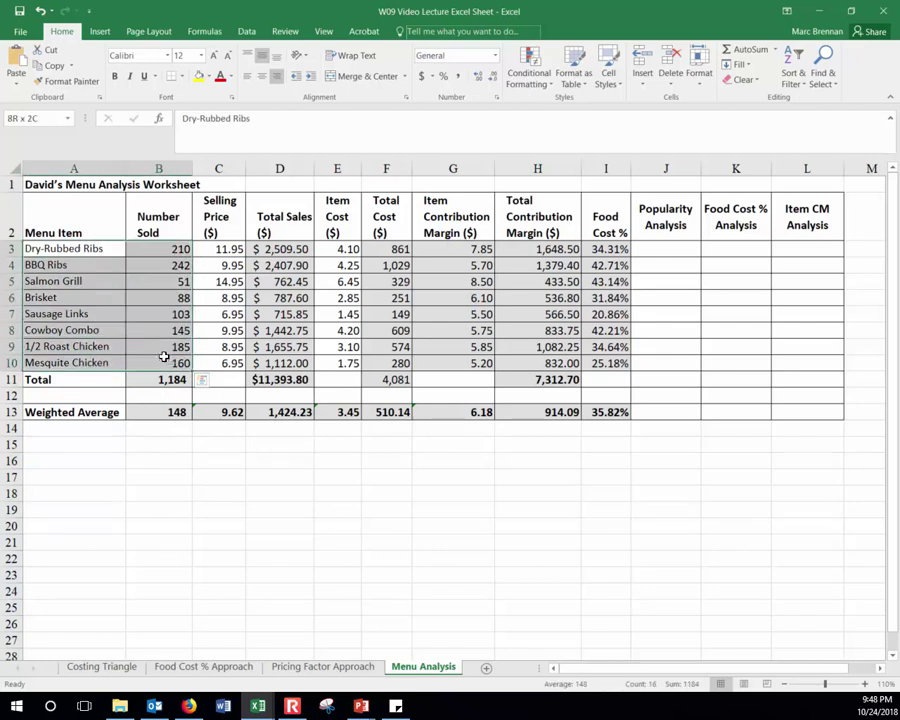
pyautogui.click(161, 378)
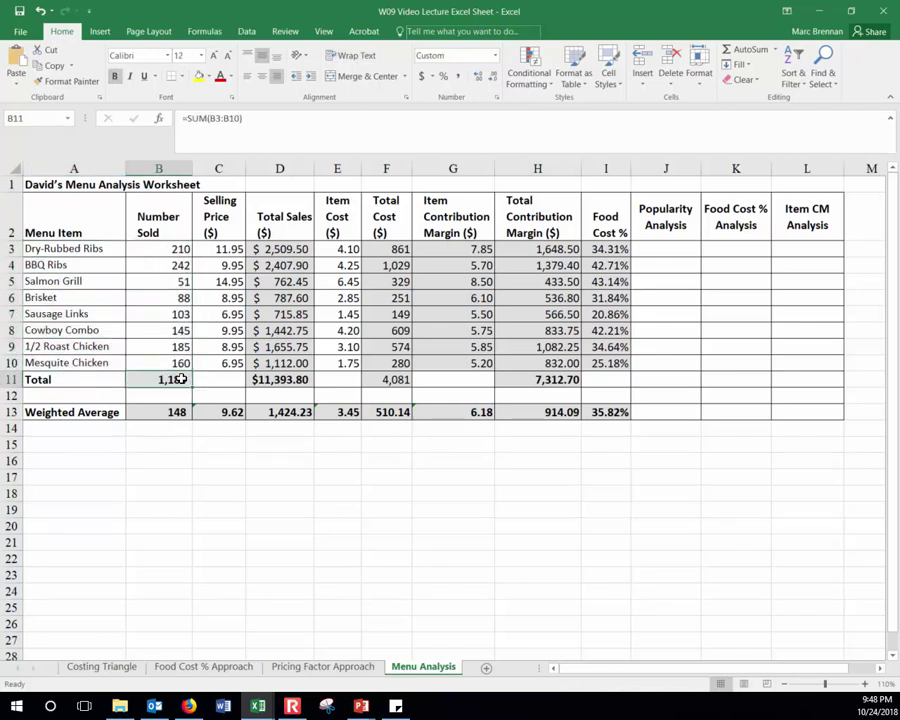
pyautogui.click(172, 411)
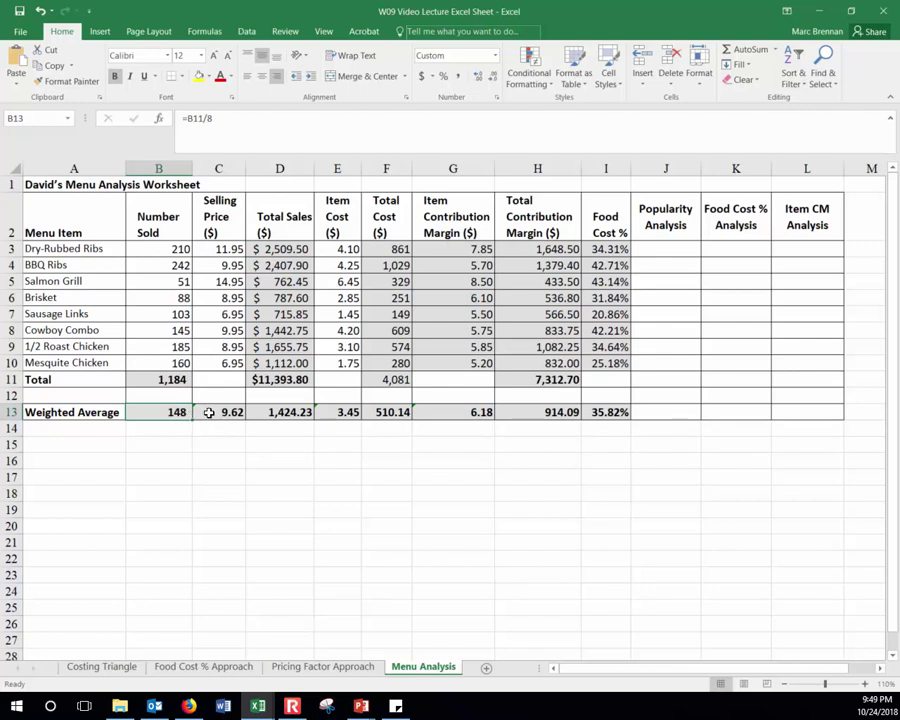
pyautogui.moveTo(172, 248); pyautogui.dragTo(180, 361)
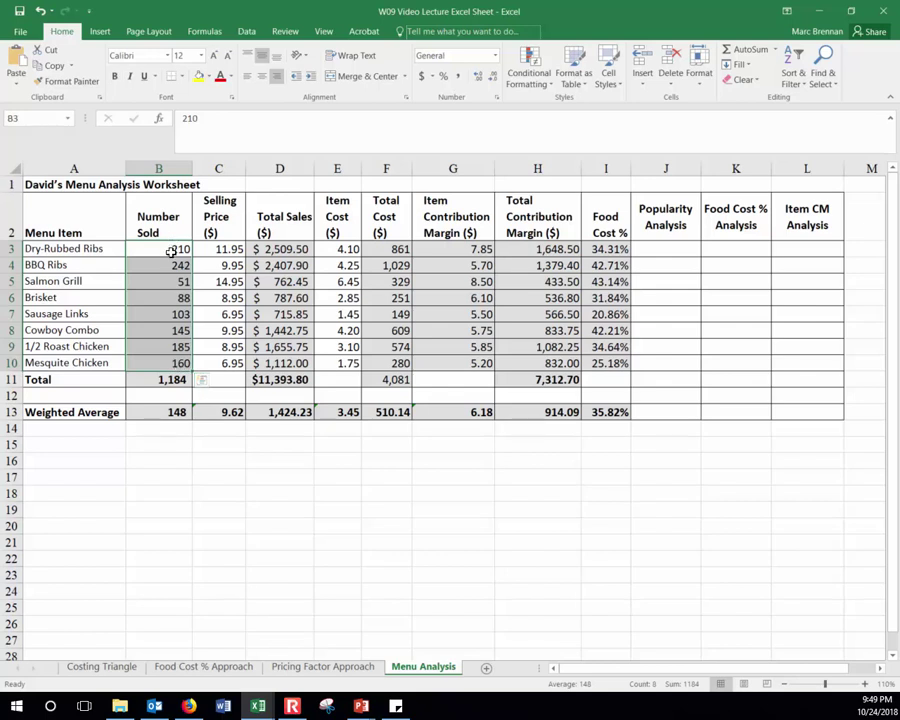
pyautogui.click(172, 412)
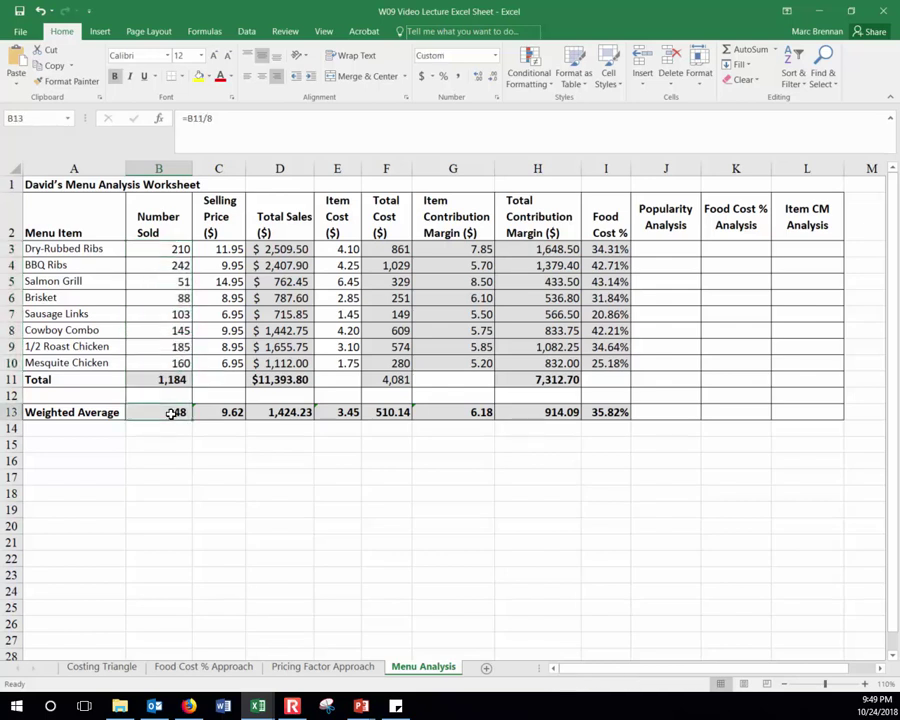
pyautogui.click(175, 382)
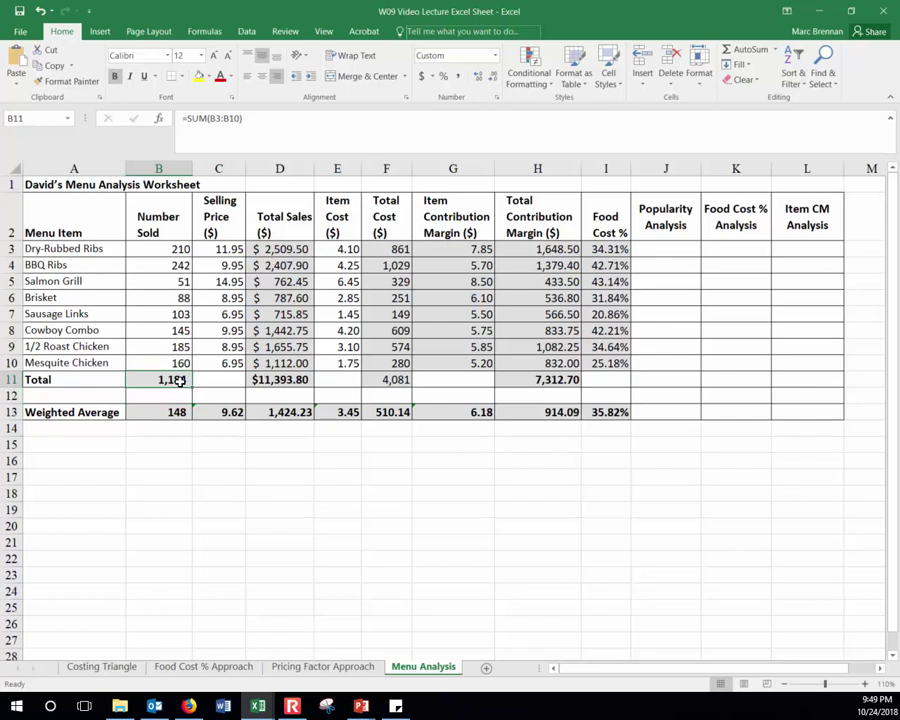
pyautogui.moveTo(84, 235); pyautogui.dragTo(78, 362)
pyautogui.click(158, 410)
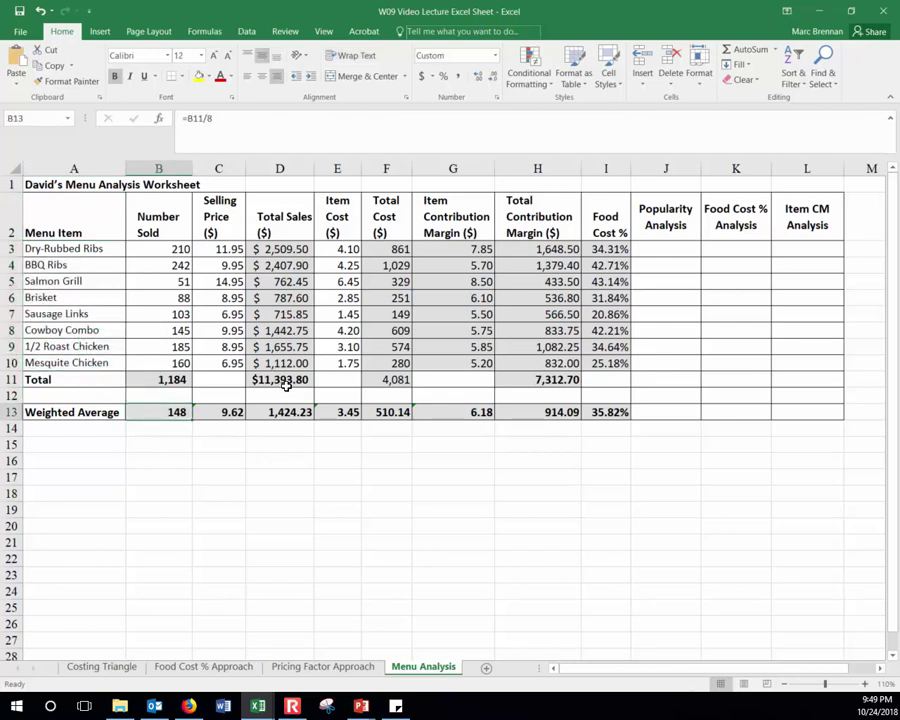
pyautogui.click(238, 249)
pyautogui.moveTo(240, 249); pyautogui.dragTo(233, 365)
pyautogui.click(230, 408)
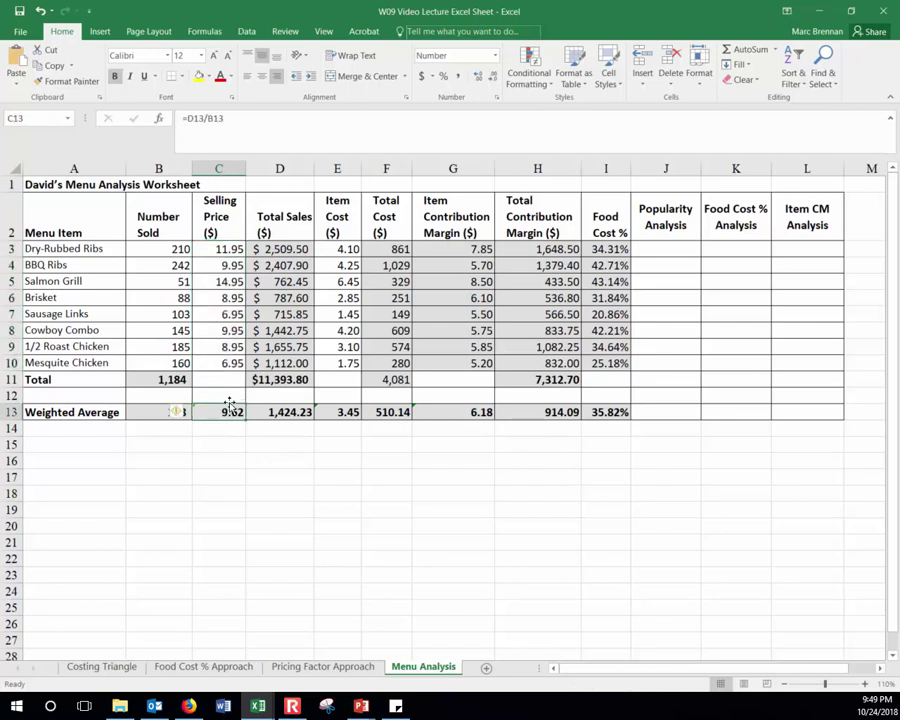
pyautogui.moveTo(284, 249); pyautogui.dragTo(277, 380)
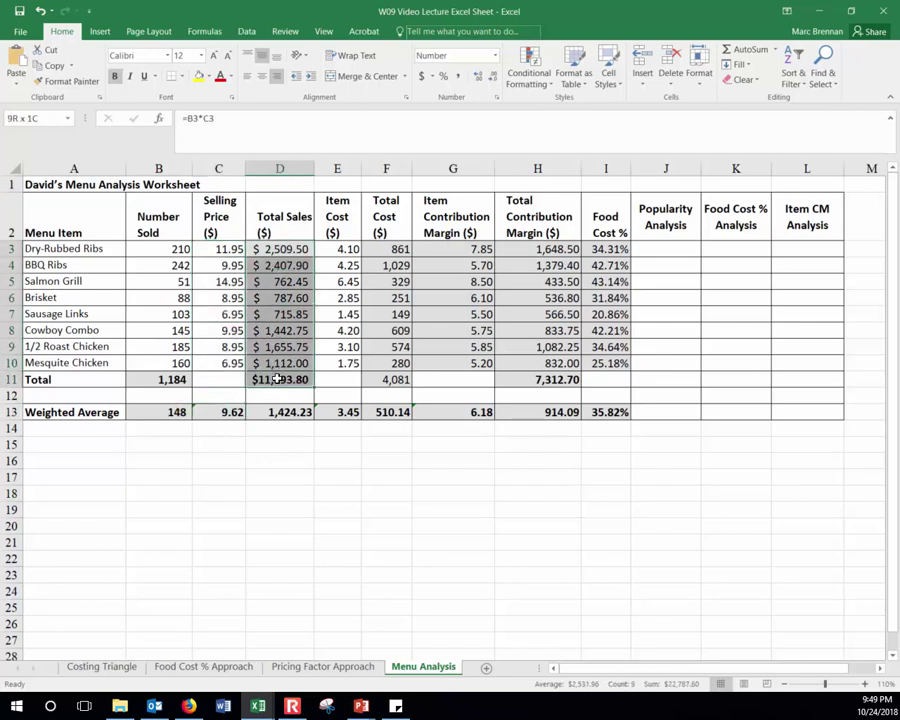
pyautogui.click(45, 233)
pyautogui.moveTo(45, 233)
pyautogui.mouseDown()
pyautogui.moveTo(321, 255)
pyautogui.moveTo(729, 327)
pyautogui.moveTo(801, 410)
pyautogui.mouseUp()
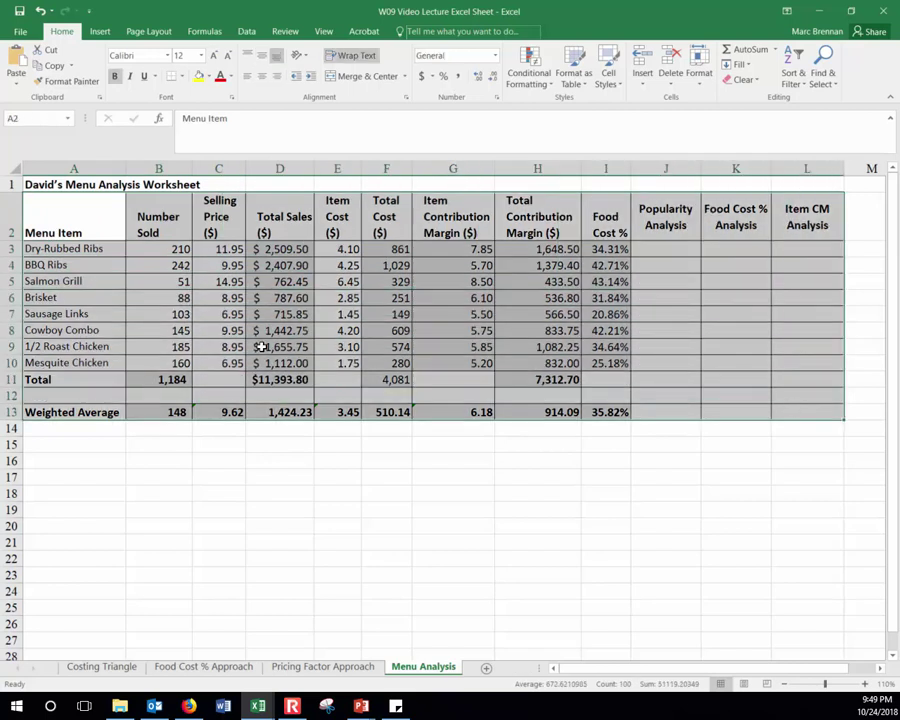
pyautogui.click(261, 347)
pyautogui.moveTo(90, 216)
pyautogui.mouseDown()
pyautogui.moveTo(629, 364)
pyautogui.moveTo(838, 400)
pyautogui.moveTo(837, 413)
pyautogui.mouseUp()
pyautogui.click(289, 249)
pyautogui.moveTo(70, 203)
pyautogui.mouseDown()
pyautogui.moveTo(62, 210)
pyautogui.moveTo(44, 194)
pyautogui.moveTo(266, 244)
pyautogui.moveTo(827, 413)
pyautogui.mouseUp()
pyautogui.click(605, 412)
pyautogui.moveTo(272, 249); pyautogui.dragTo(297, 380)
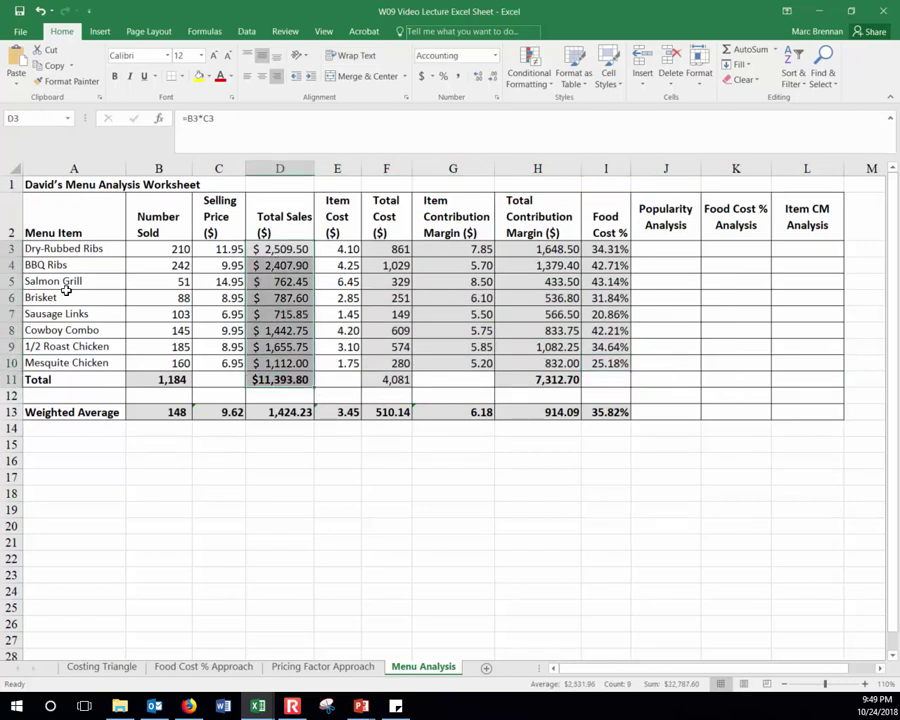
pyautogui.moveTo(345, 249); pyautogui.dragTo(332, 364)
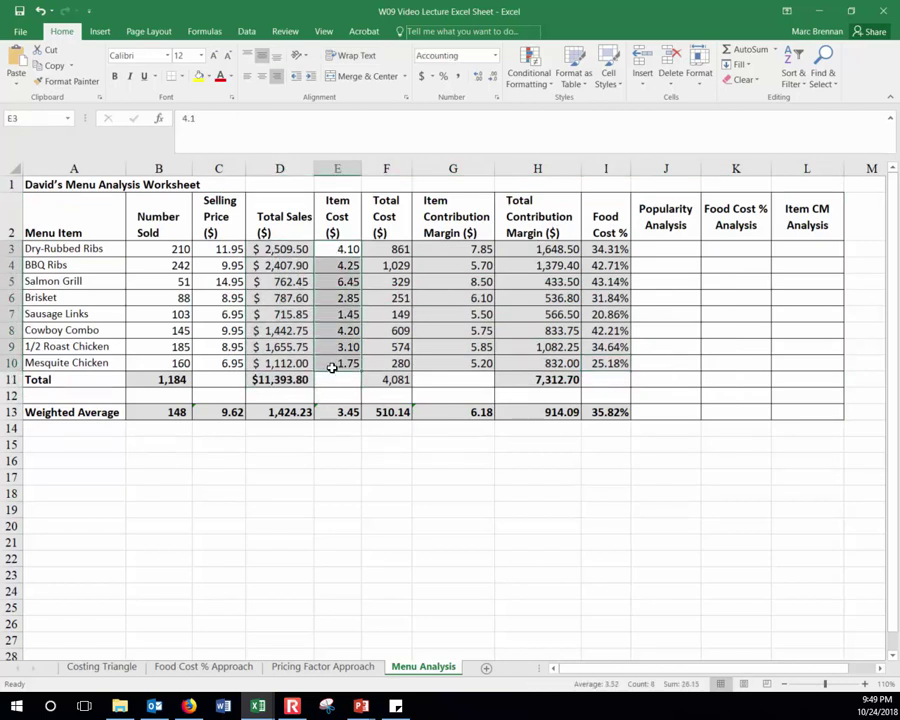
pyautogui.moveTo(386, 249); pyautogui.dragTo(386, 378)
pyautogui.moveTo(155, 249); pyautogui.dragTo(160, 362)
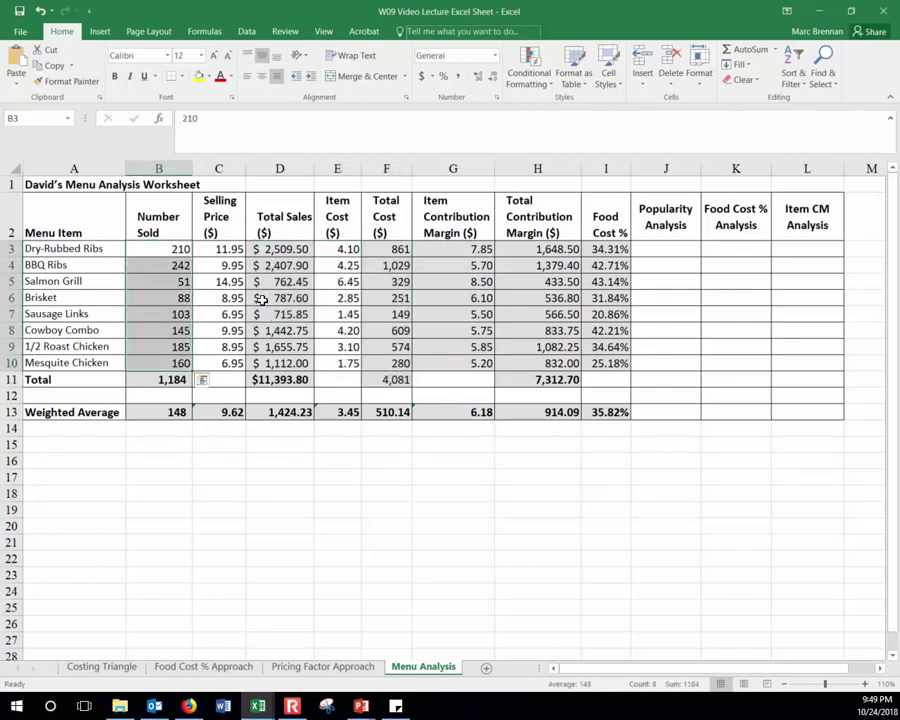
pyautogui.moveTo(342, 249); pyautogui.dragTo(342, 362)
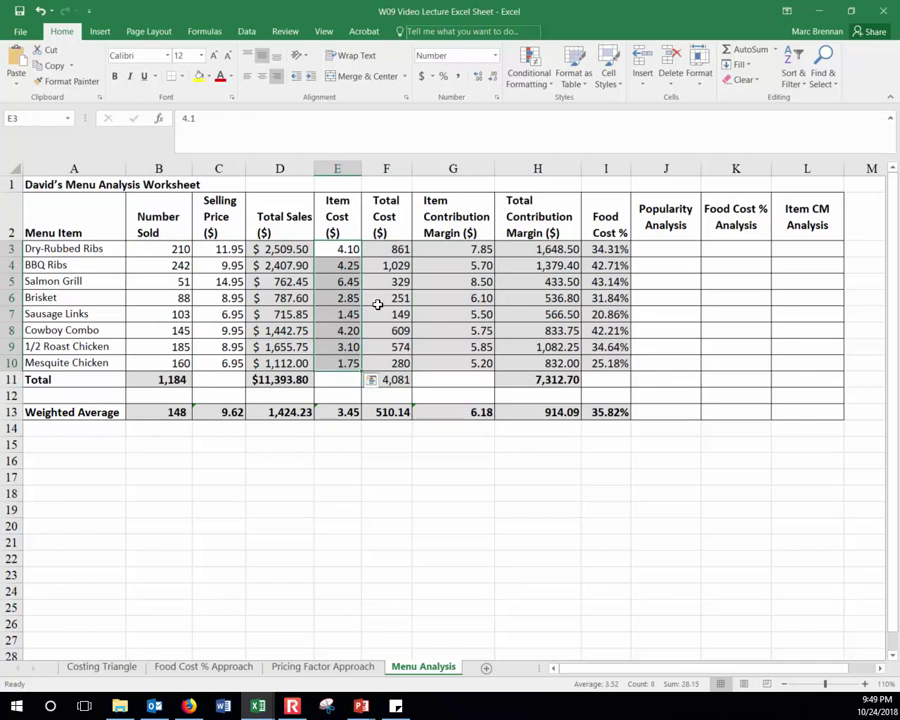
pyautogui.click(458, 252)
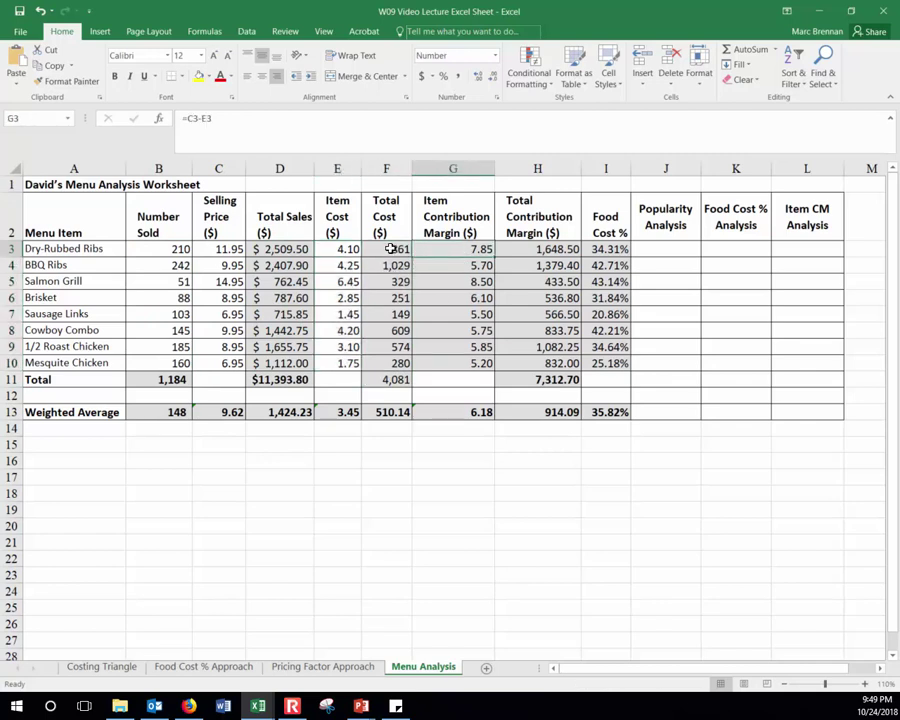
pyautogui.click(223, 249)
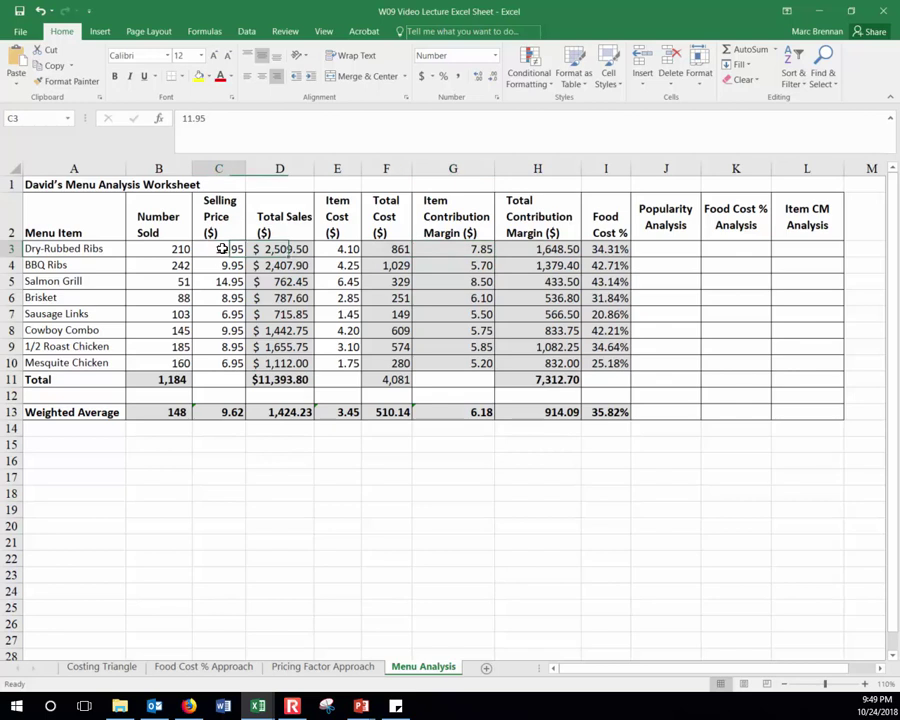
pyautogui.click(346, 254)
pyautogui.click(474, 249)
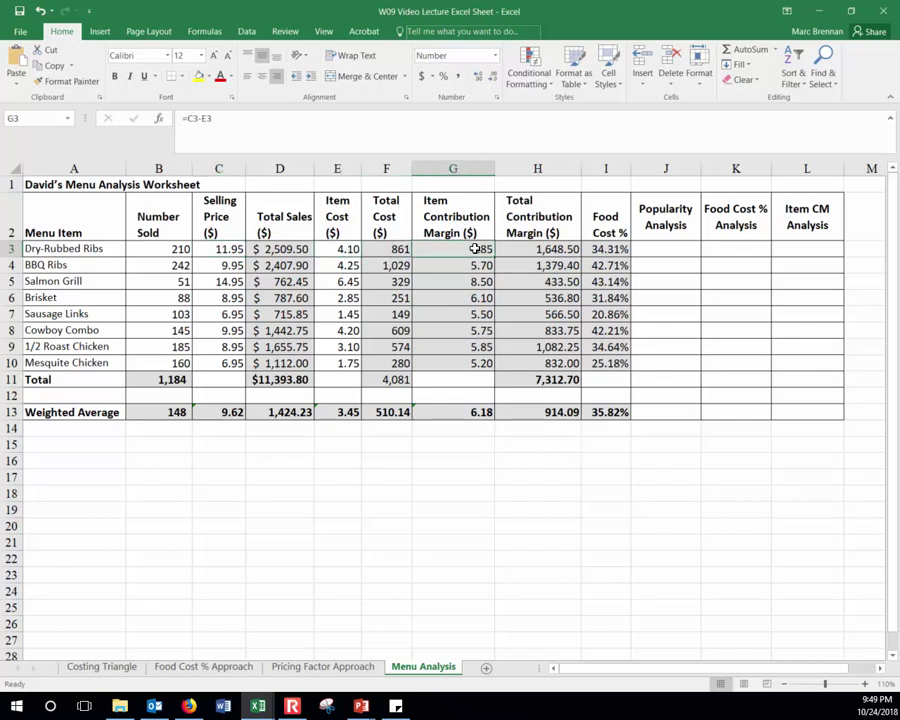
pyautogui.moveTo(479, 249); pyautogui.dragTo(482, 362)
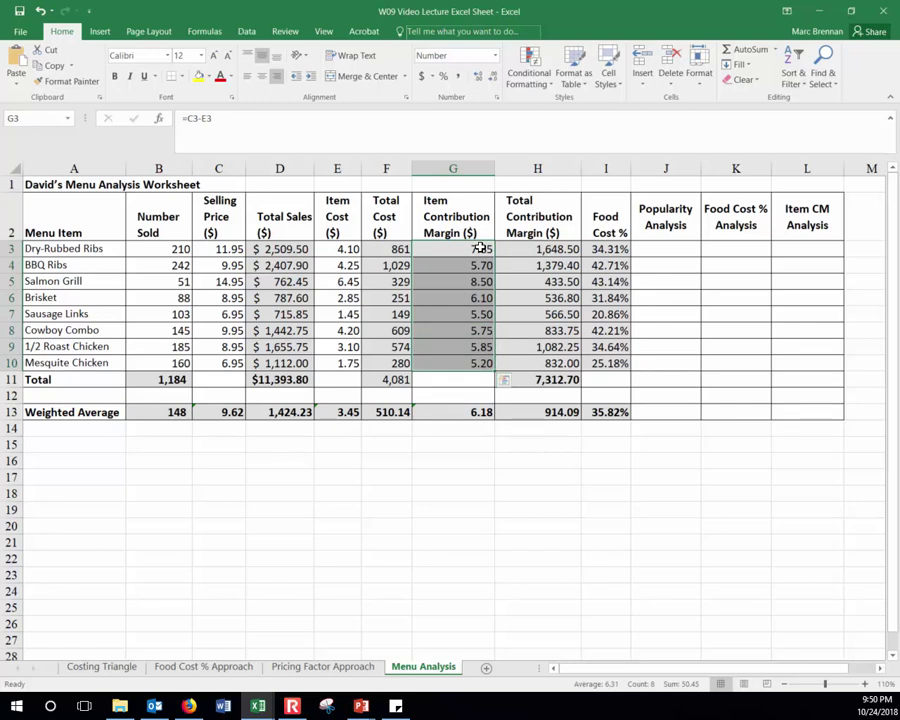
pyautogui.click(538, 247)
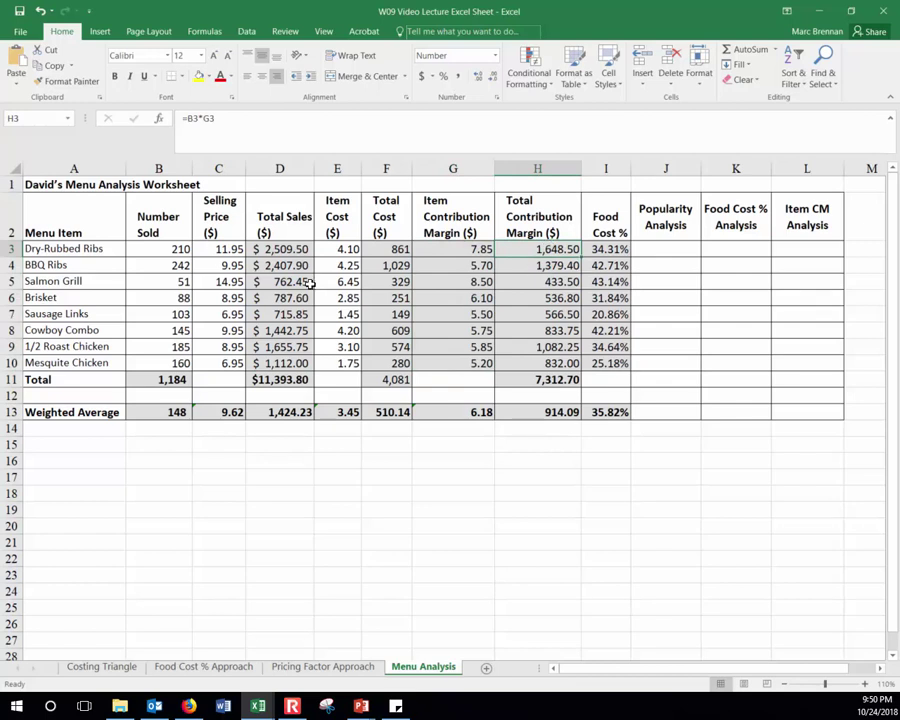
pyautogui.click(167, 250)
pyautogui.click(450, 245)
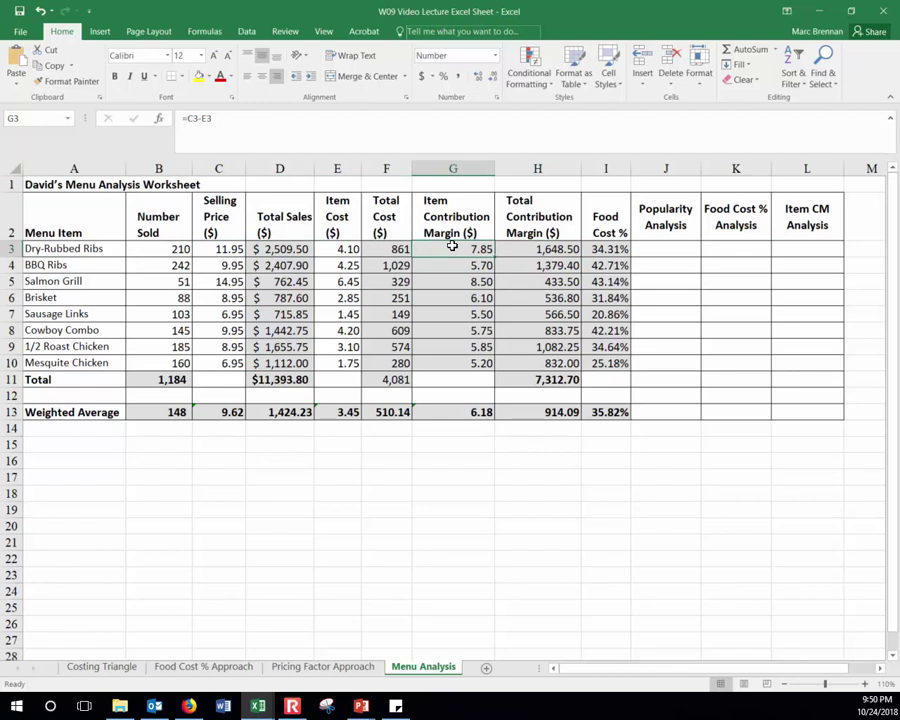
pyautogui.click(617, 250)
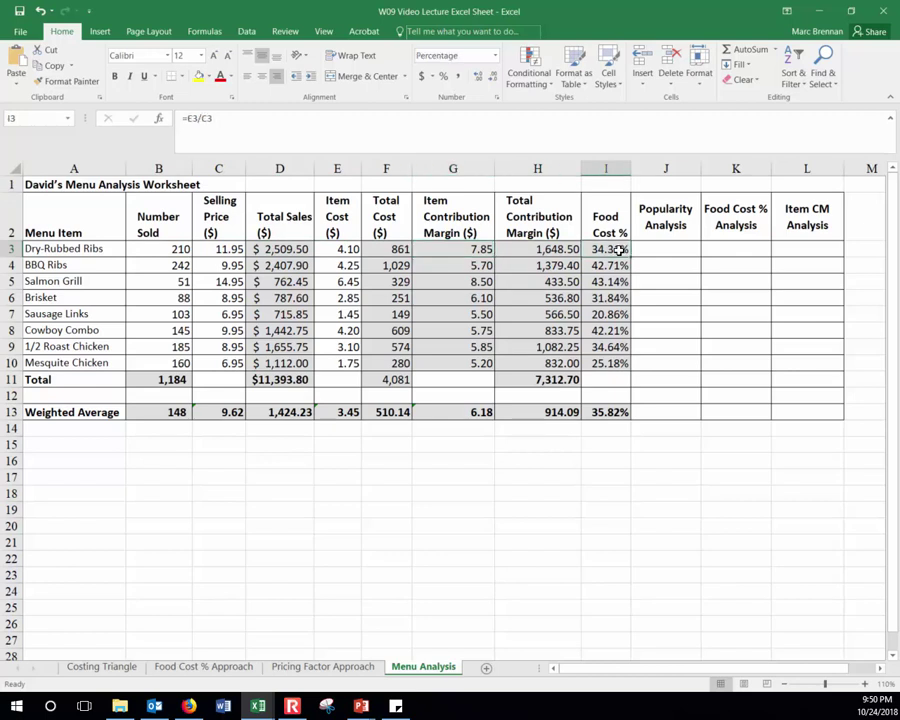
pyautogui.click(390, 251)
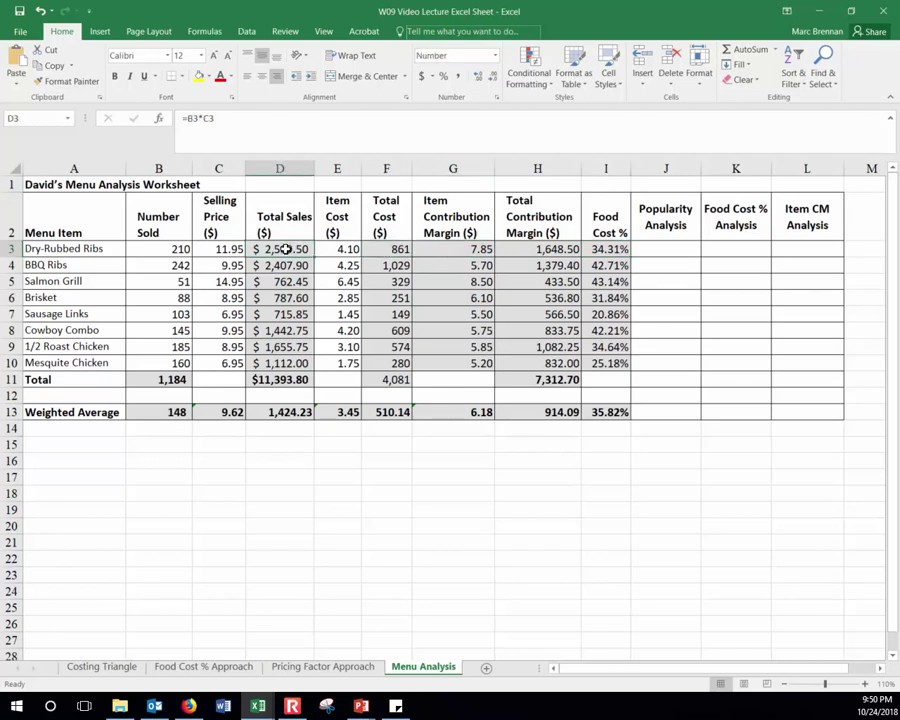
pyautogui.click(604, 250)
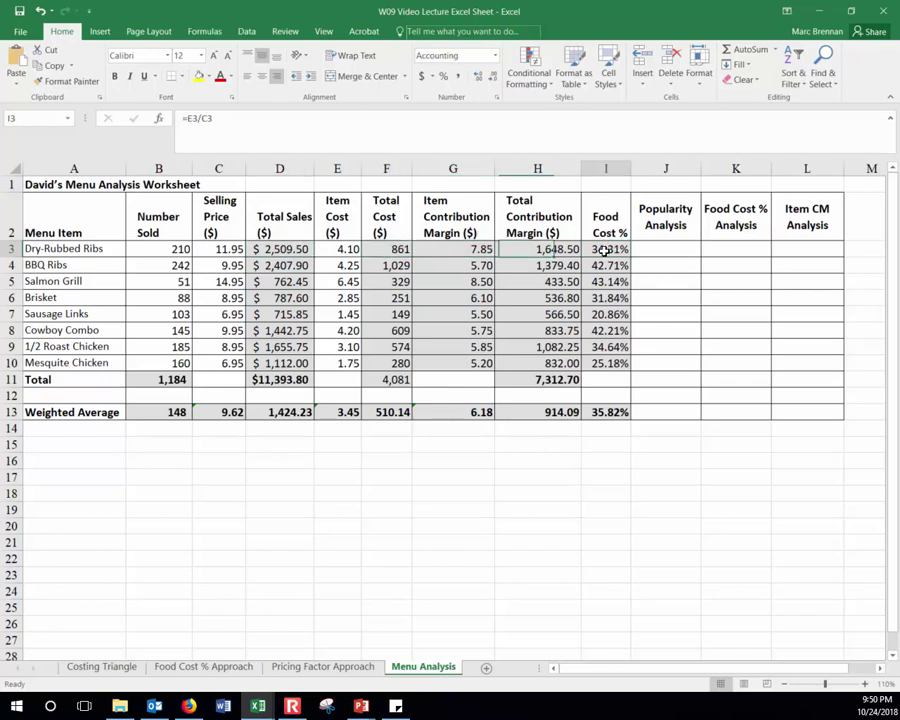
pyautogui.moveTo(603, 246); pyautogui.dragTo(598, 364)
pyautogui.click(553, 297)
pyautogui.click(551, 266)
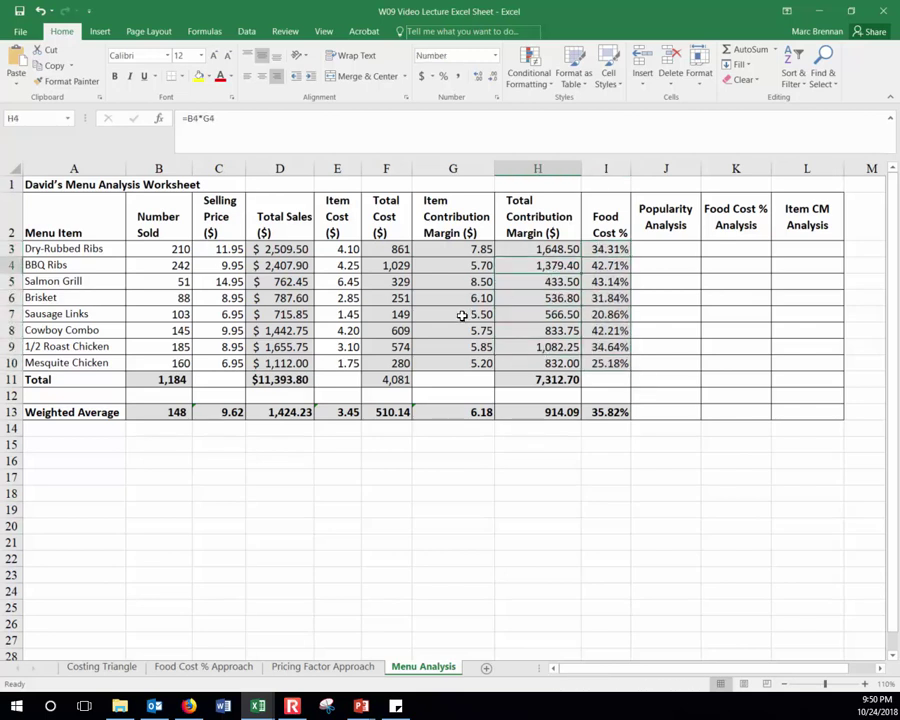
pyautogui.click(458, 282)
pyautogui.click(449, 265)
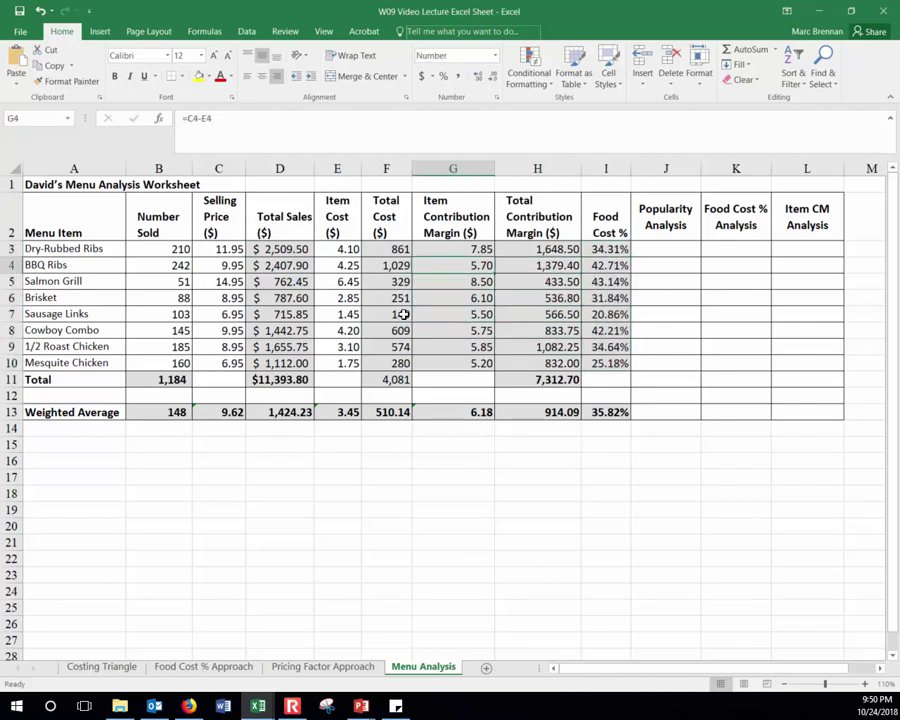
pyautogui.click(404, 410)
pyautogui.click(458, 411)
pyautogui.click(548, 411)
pyautogui.click(598, 408)
pyautogui.click(662, 249)
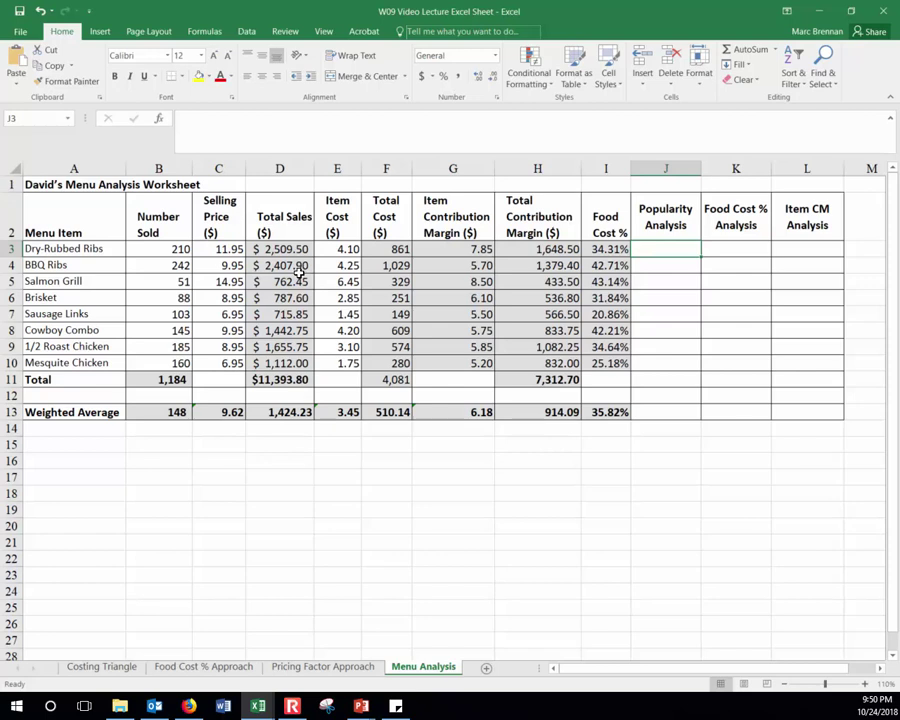
pyautogui.moveTo(664, 246)
pyautogui.mouseDown()
pyautogui.moveTo(824, 335)
pyautogui.moveTo(806, 410)
pyautogui.mouseUp()
pyautogui.click(663, 251)
pyautogui.moveTo(180, 250); pyautogui.dragTo(183, 364)
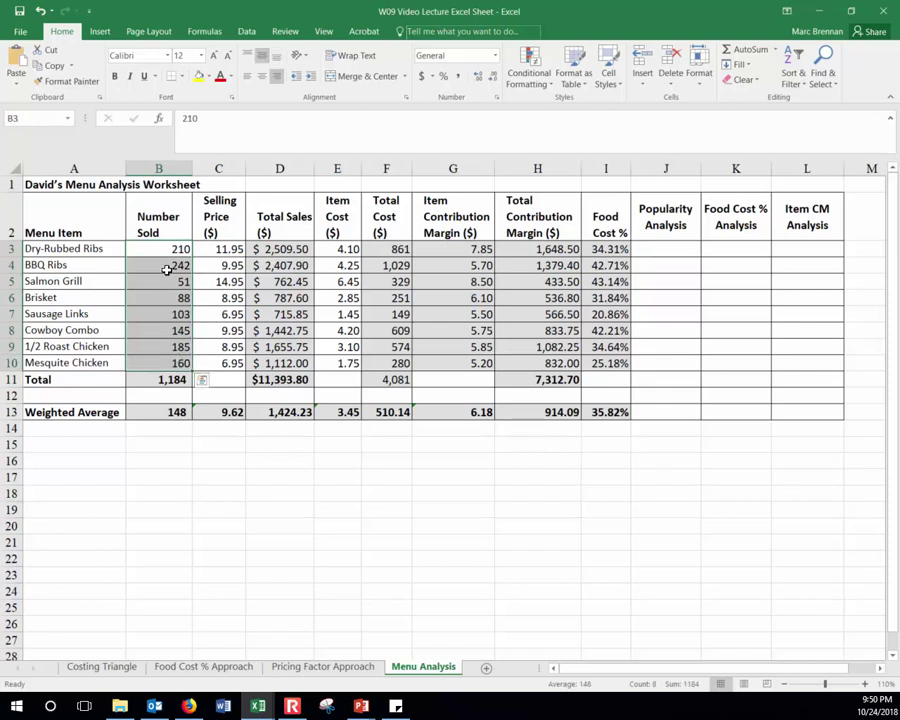
pyautogui.click(158, 412)
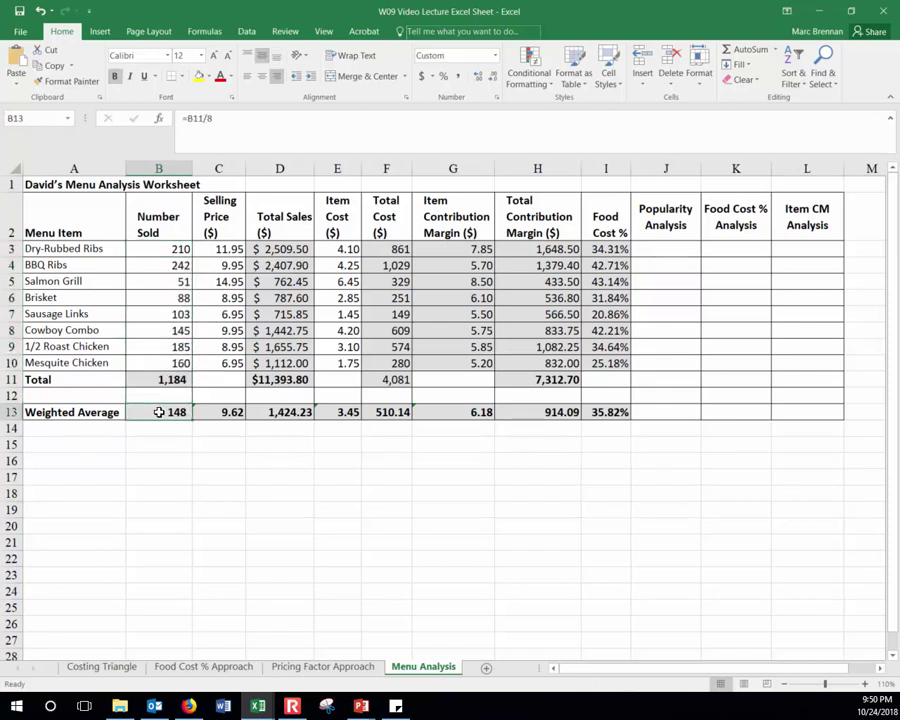
pyautogui.click(180, 249)
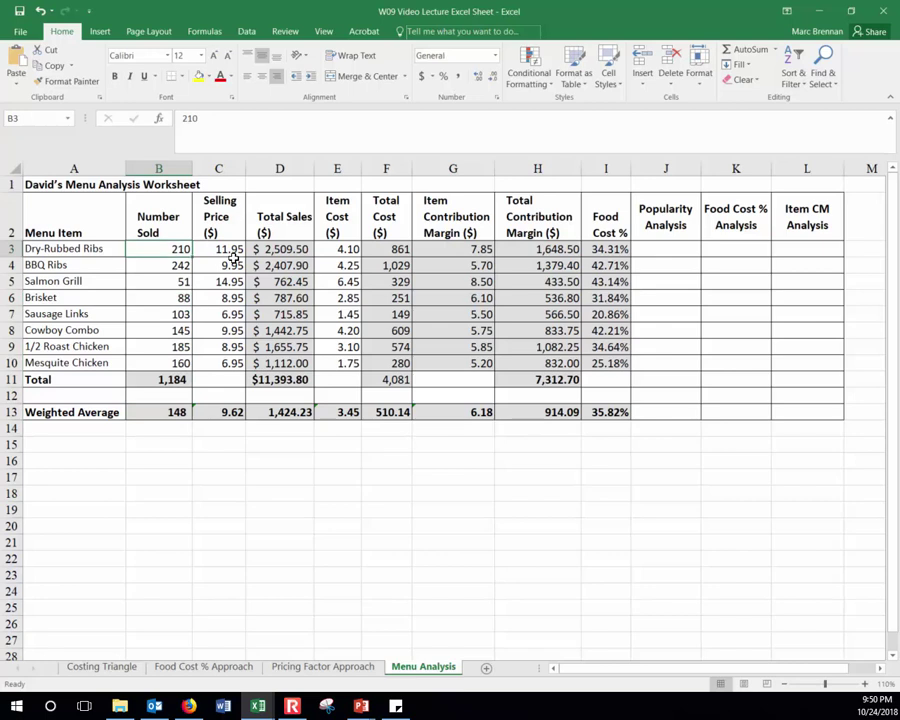
pyautogui.click(675, 248)
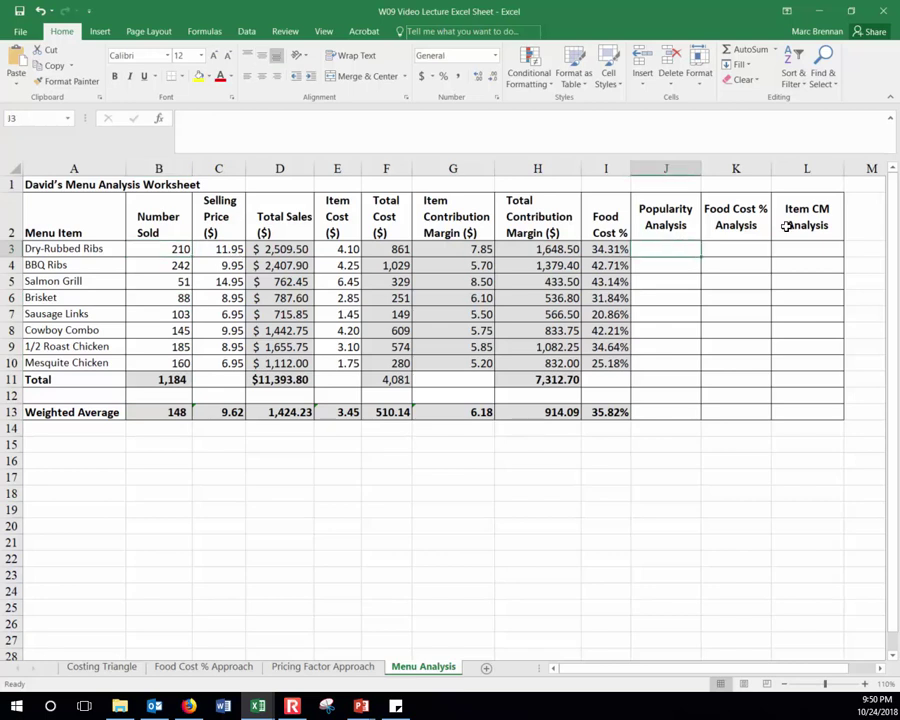
# In J3:J6, rate Dry-Rubbed Ribs and BBQ Ribs High, and Salmon Grill and Brisket Low
pyautogui.write('High')
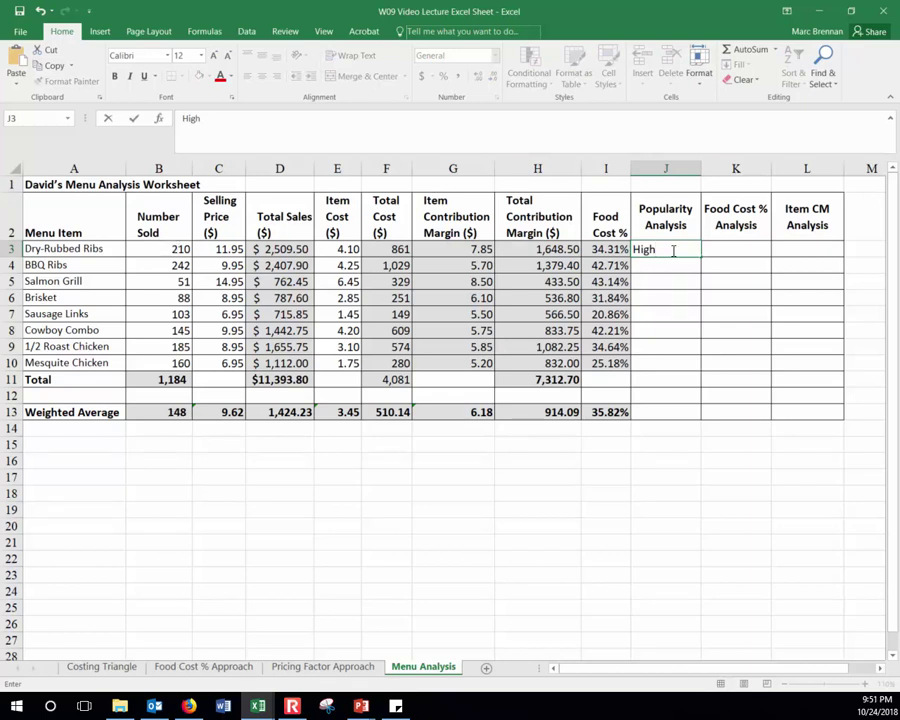
pyautogui.press('Return')
pyautogui.write('High')
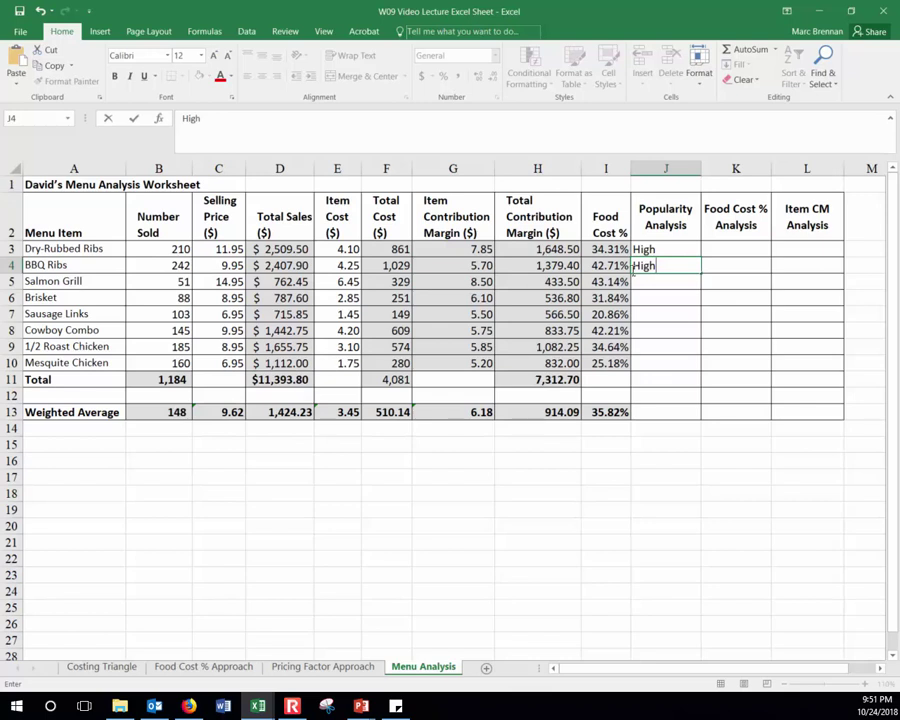
pyautogui.press('Return')
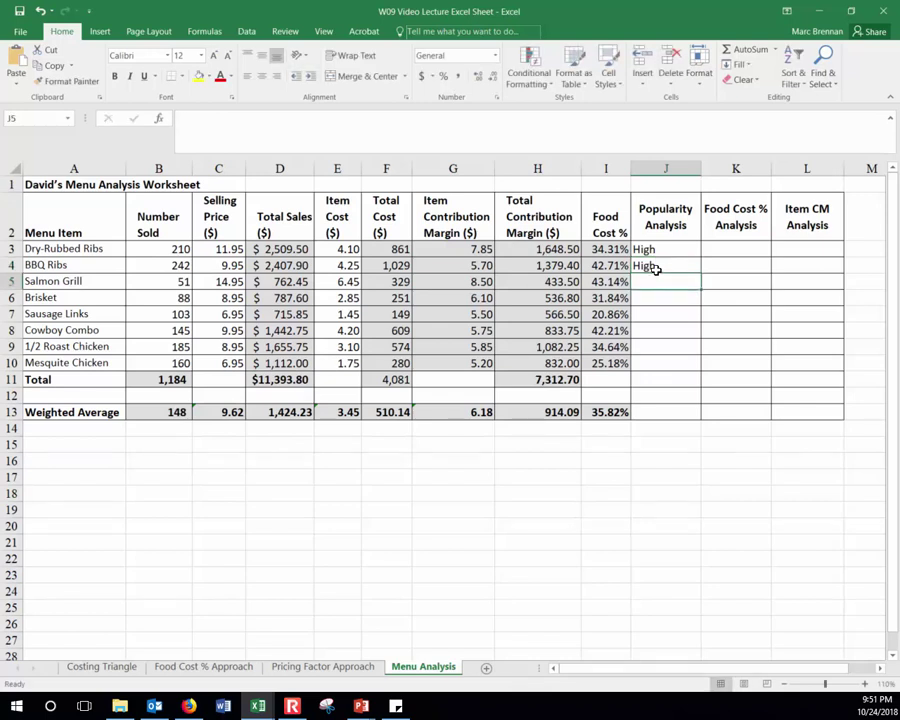
pyautogui.write('Low')
pyautogui.press('Return')
pyautogui.write('Low')
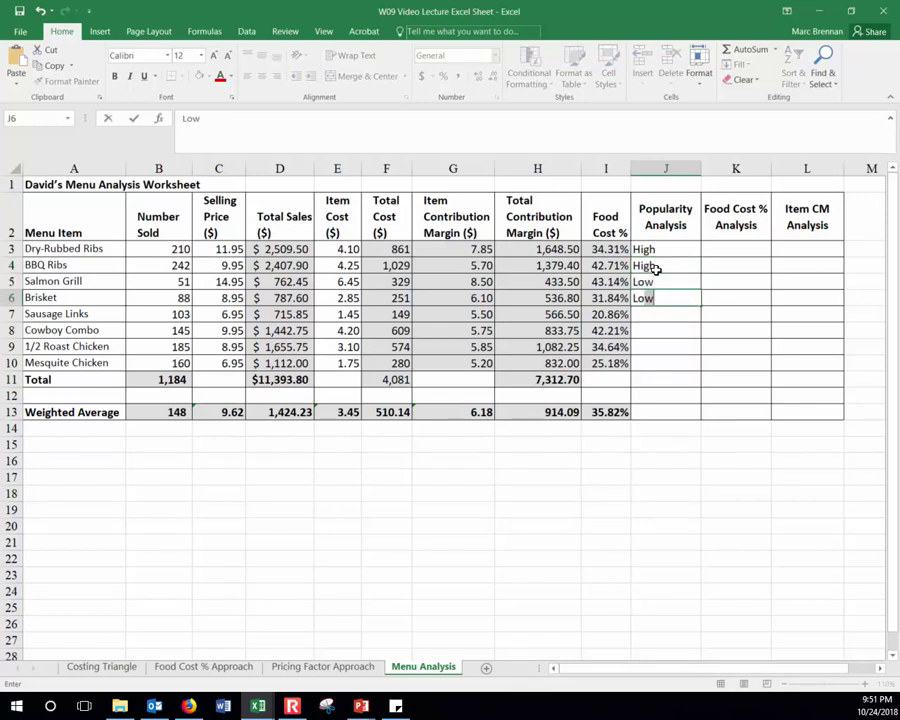
pyautogui.press('Return')
# In J7:J10, rate Sausage Links and Cowboy Combo Low, and both chicken items High
pyautogui.write('Low')
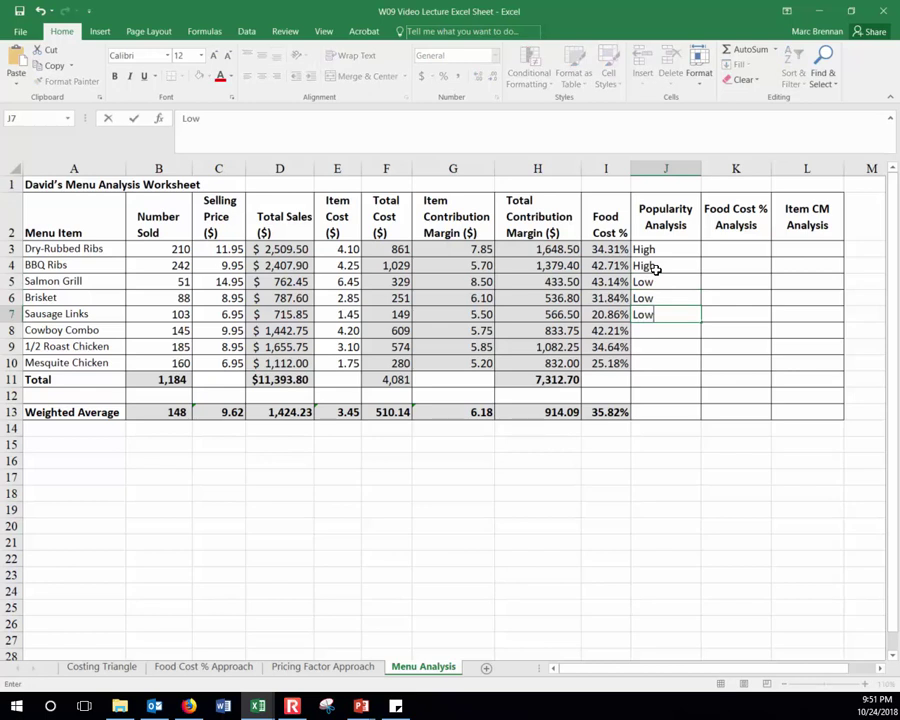
pyautogui.press('Return')
pyautogui.write('Hi')
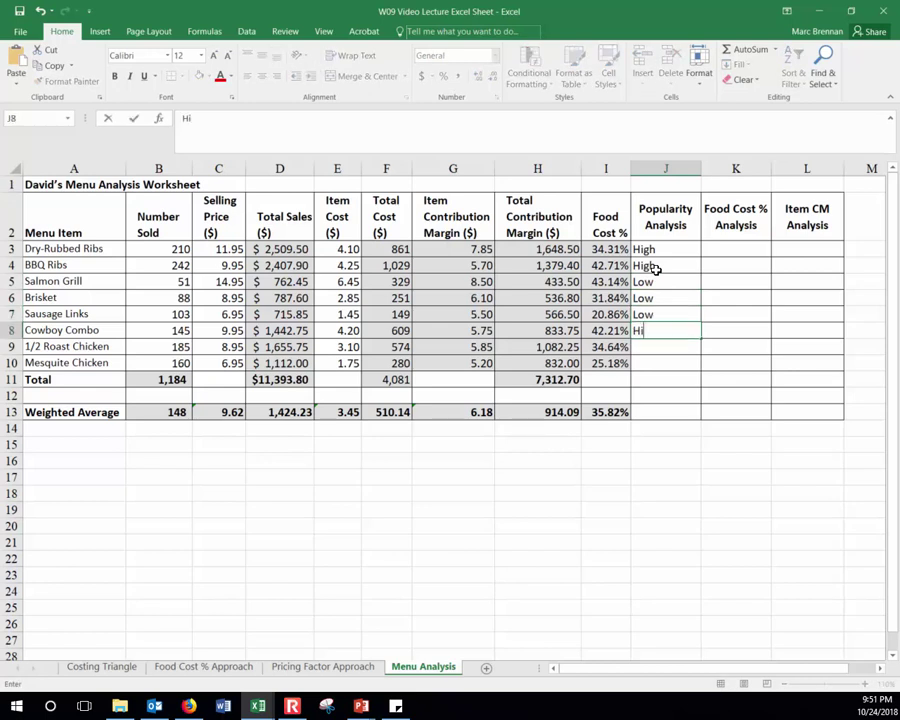
pyautogui.write('w')
pyautogui.press('Return')
pyautogui.write('High')
pyautogui.press('Return')
pyautogui.write('High')
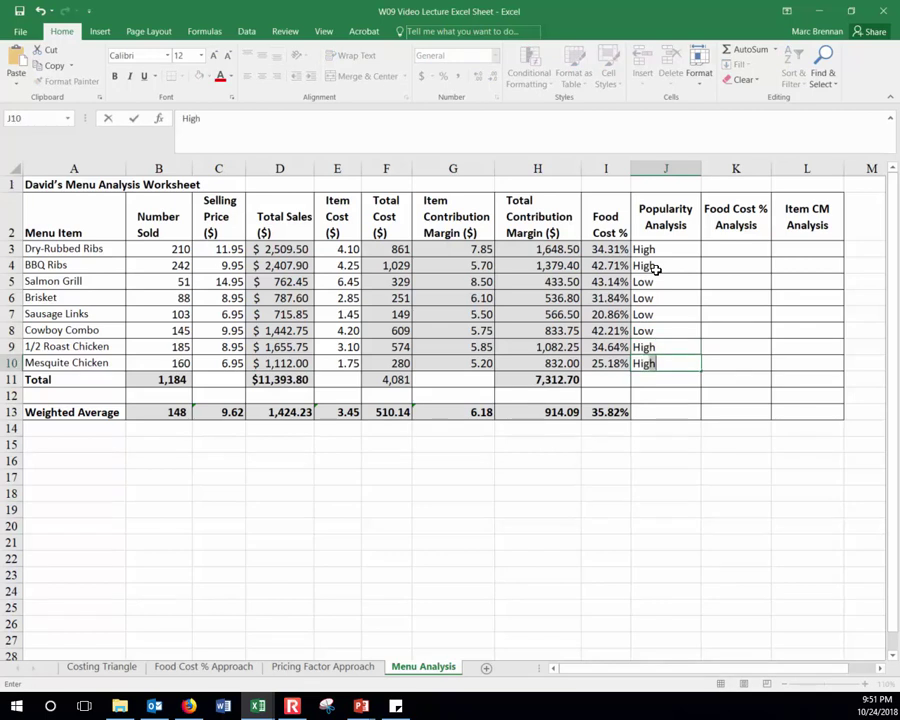
pyautogui.press('Return')
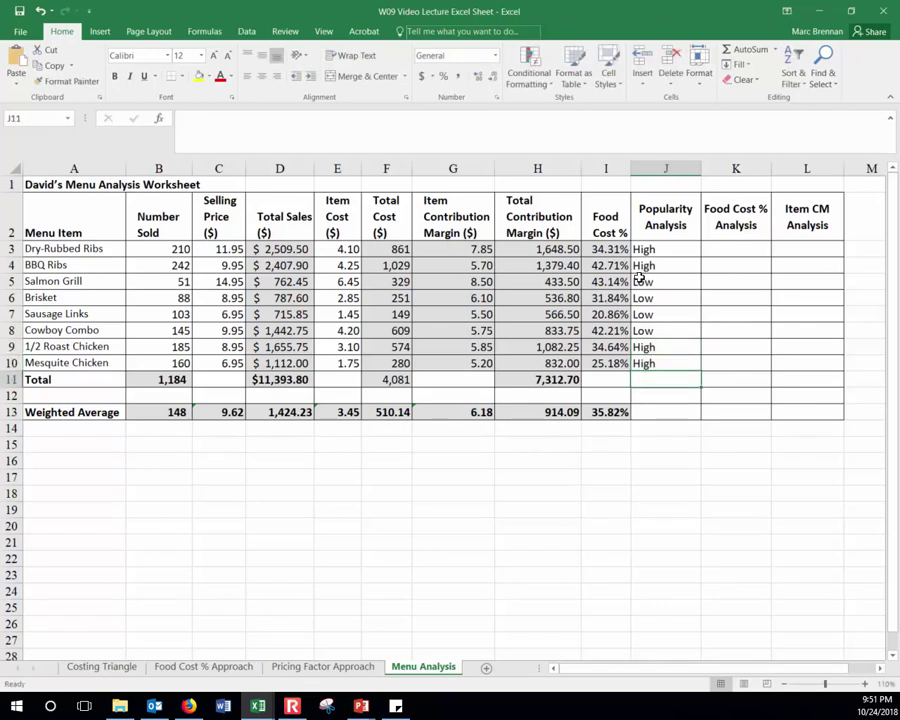
pyautogui.click(150, 362)
# Compare the popularity ratings in J3:J10 against the weighted average number sold
pyautogui.click(95, 363)
pyautogui.click(143, 363)
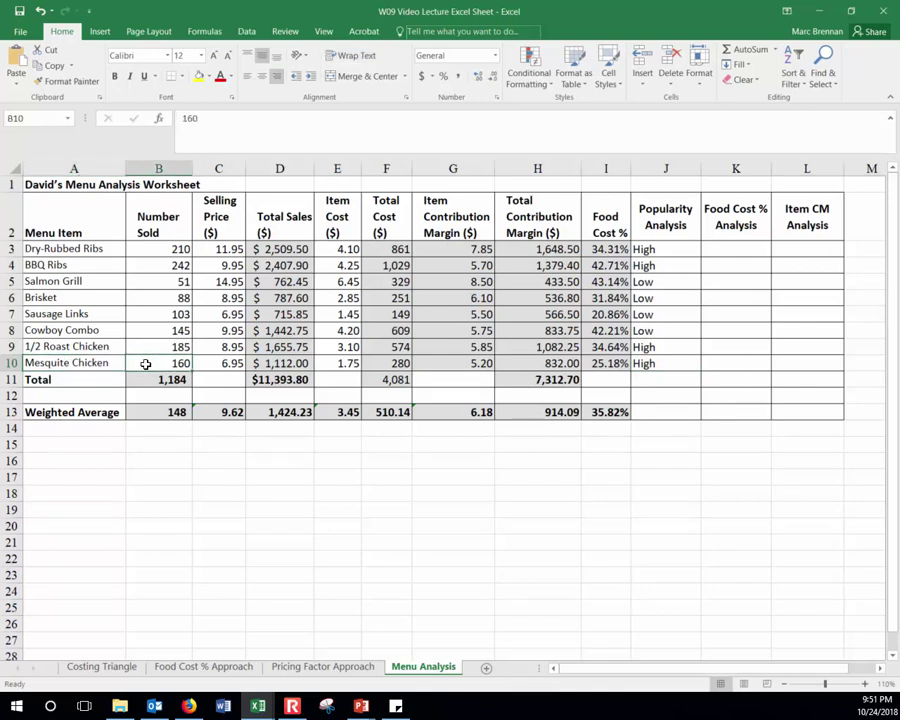
pyautogui.click(175, 410)
pyautogui.moveTo(665, 364); pyautogui.dragTo(665, 266)
pyautogui.click(667, 247)
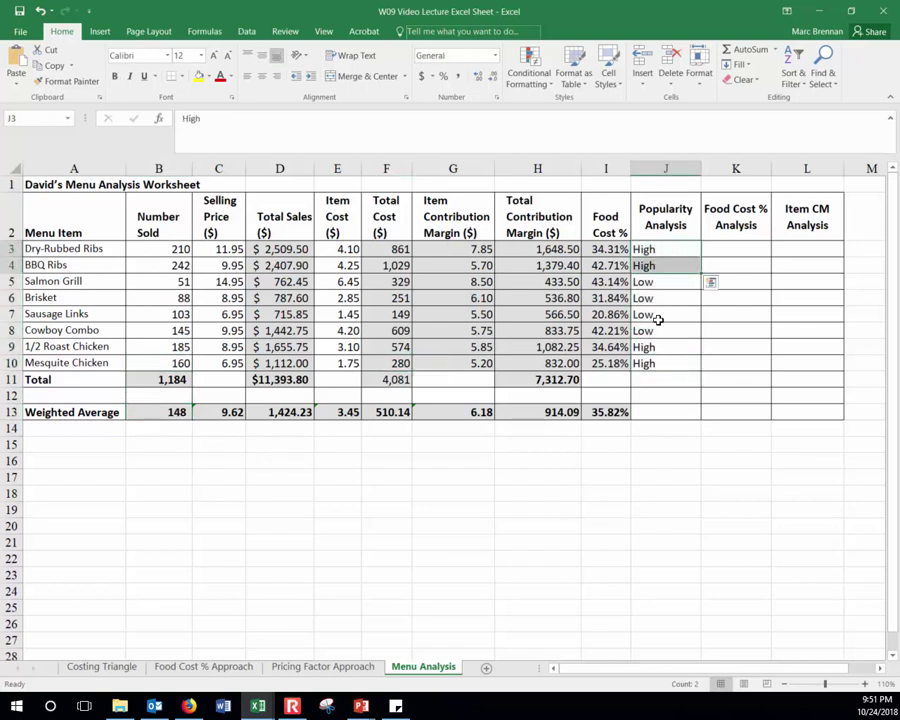
pyautogui.moveTo(640, 345); pyautogui.dragTo(644, 358)
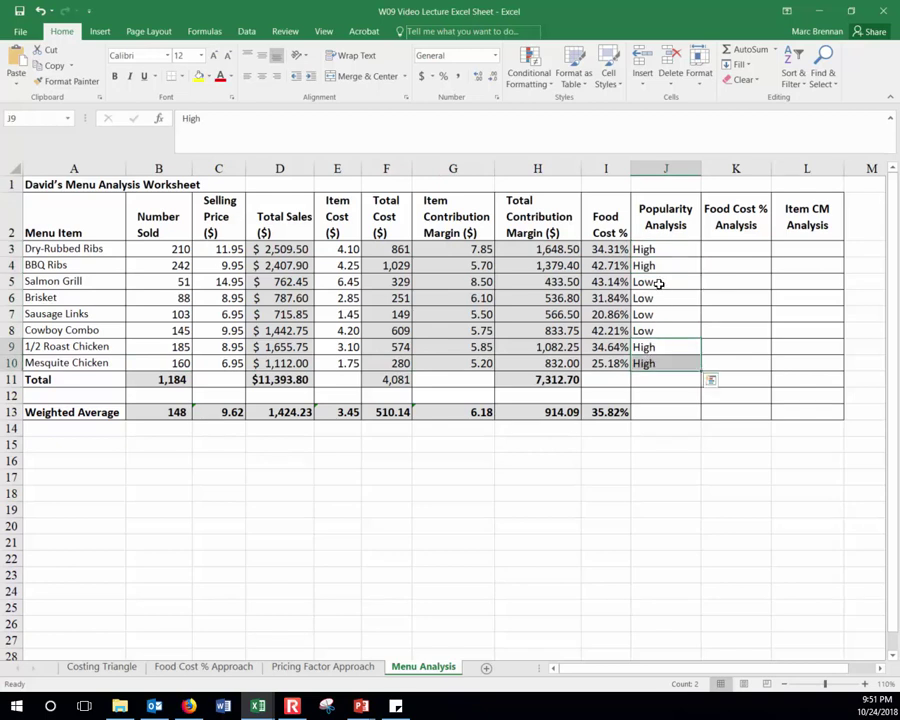
pyautogui.moveTo(656, 282); pyautogui.dragTo(656, 328)
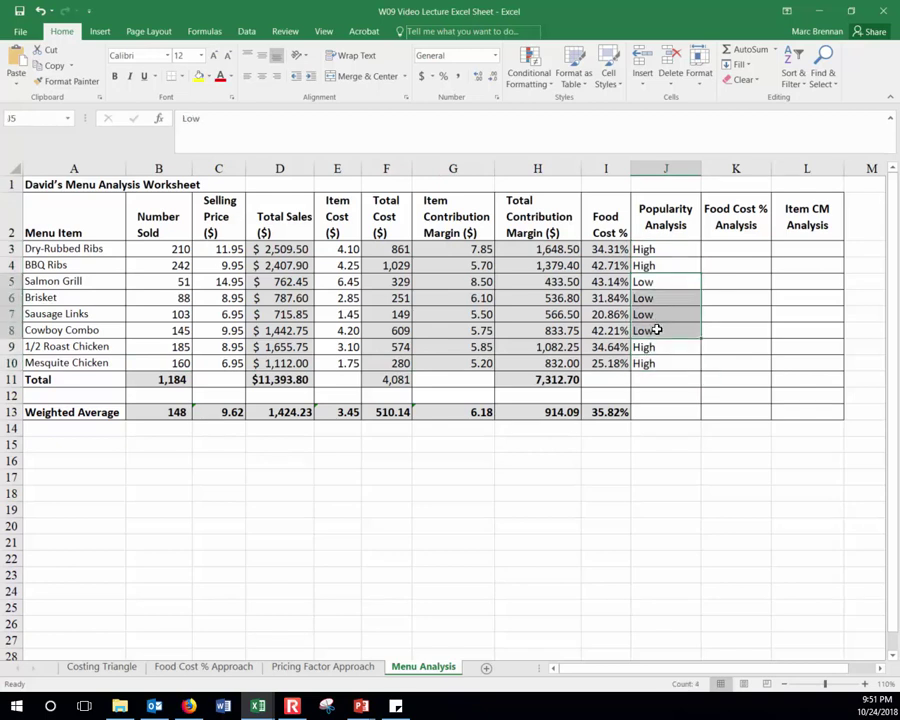
# Compare each item's food cost % with the weighted average food cost % and its formulas
pyautogui.click(736, 248)
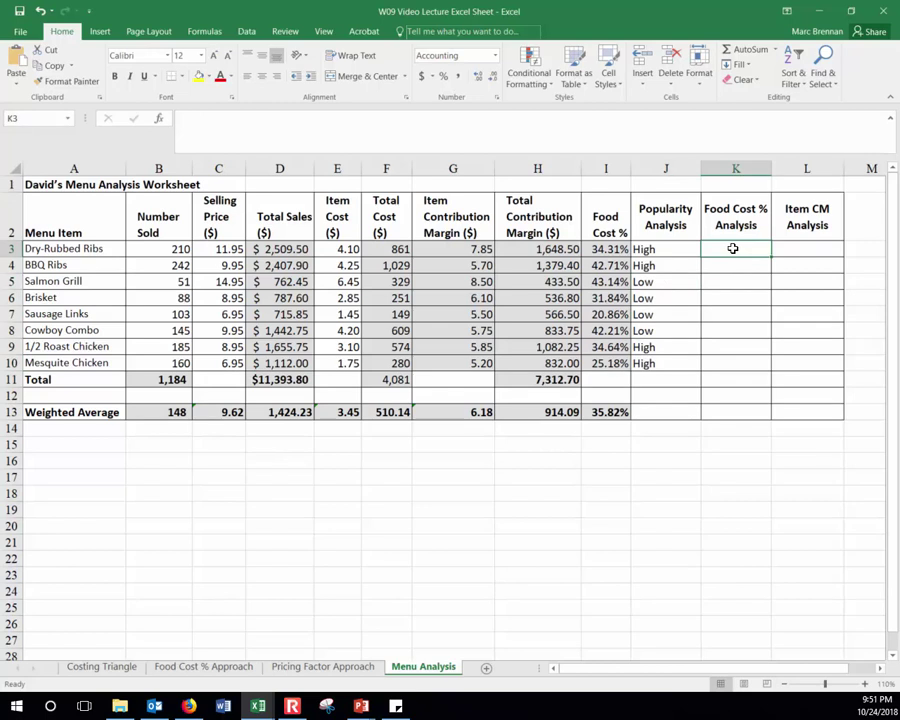
pyautogui.click(608, 412)
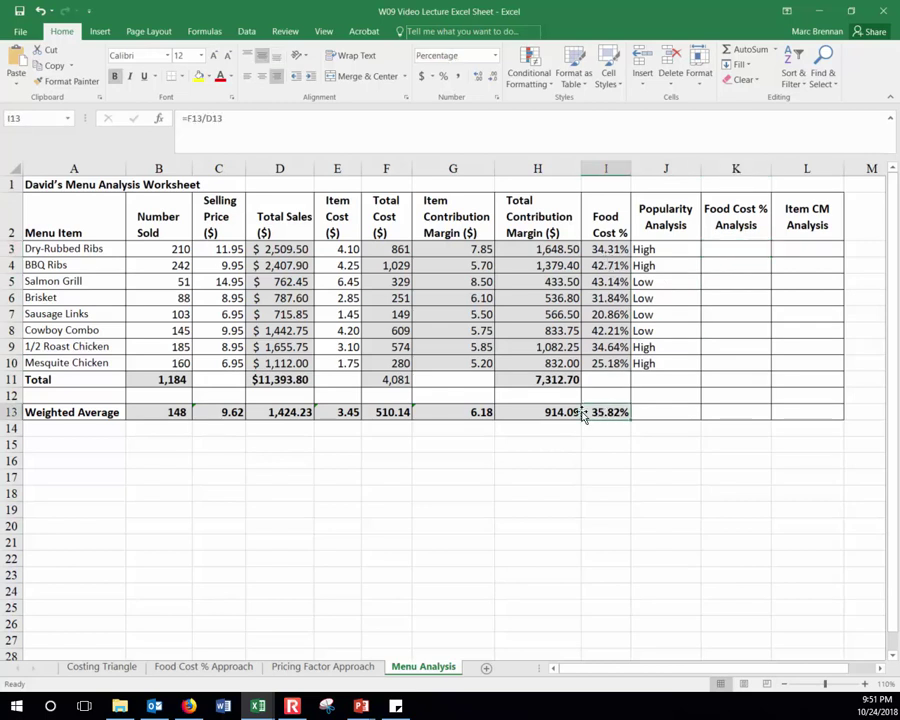
pyautogui.click(399, 411)
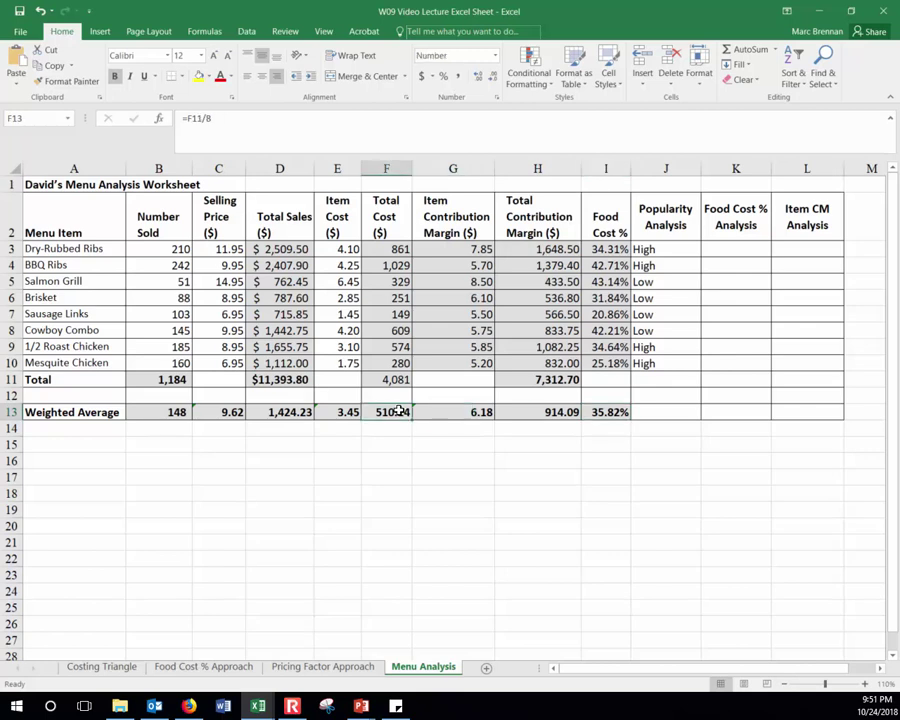
pyautogui.click(288, 412)
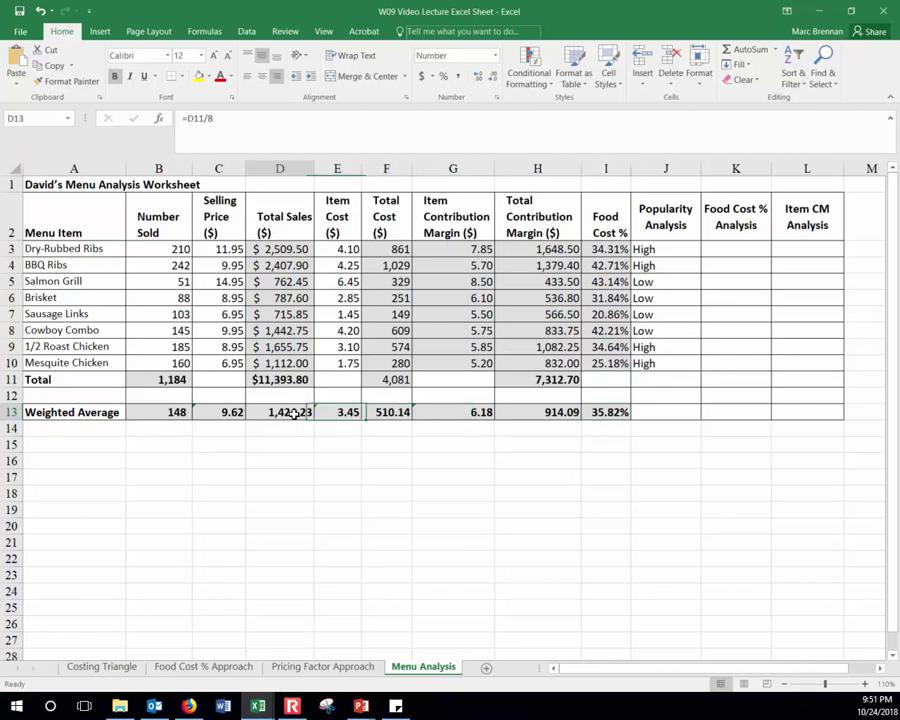
pyautogui.click(617, 413)
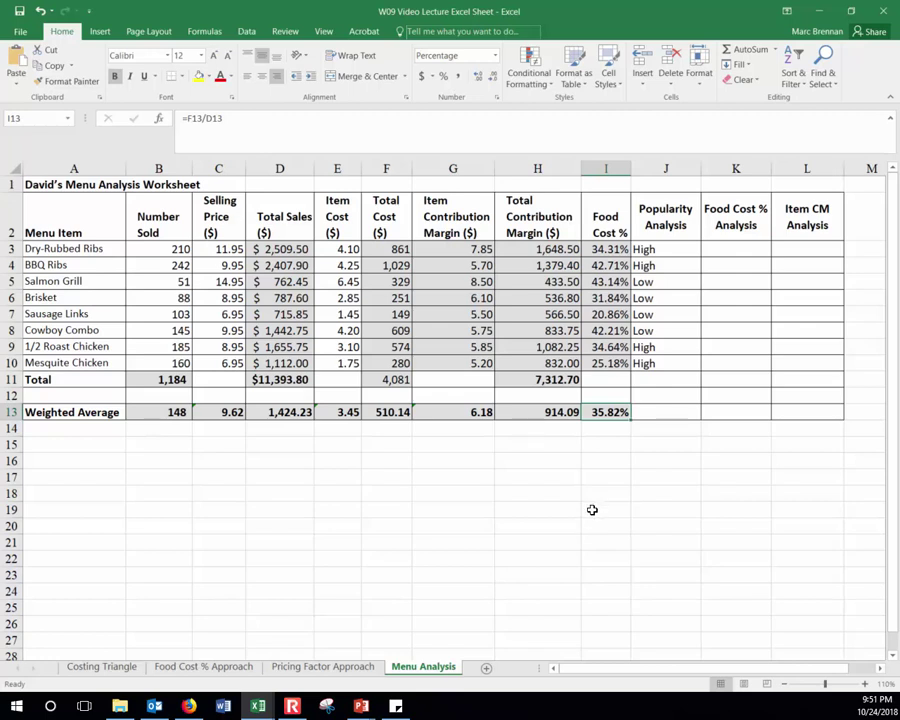
pyautogui.click(735, 251)
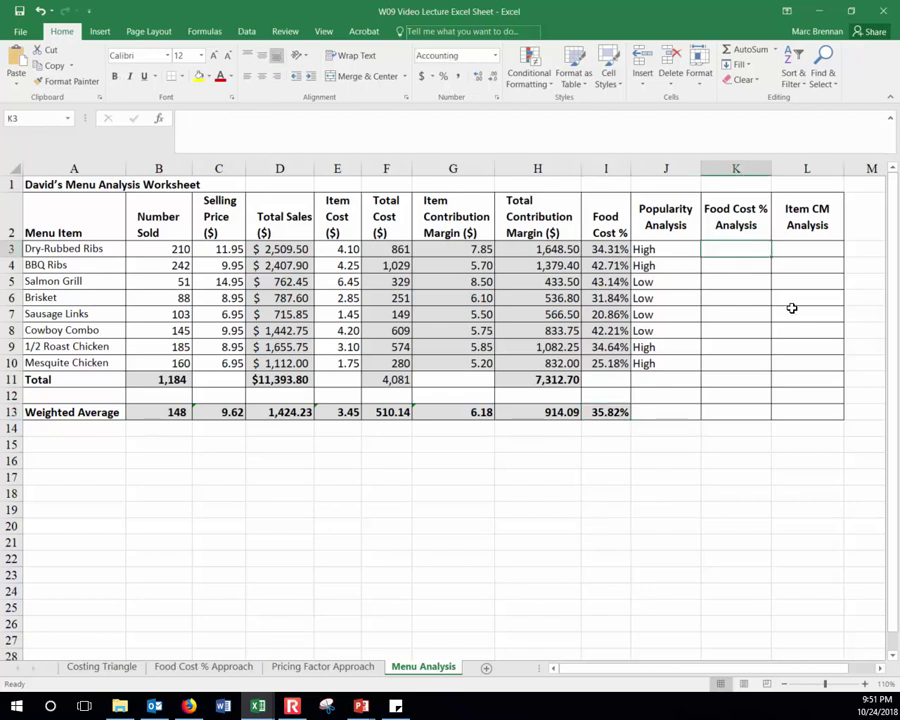
pyautogui.moveTo(604, 249); pyautogui.dragTo(604, 363)
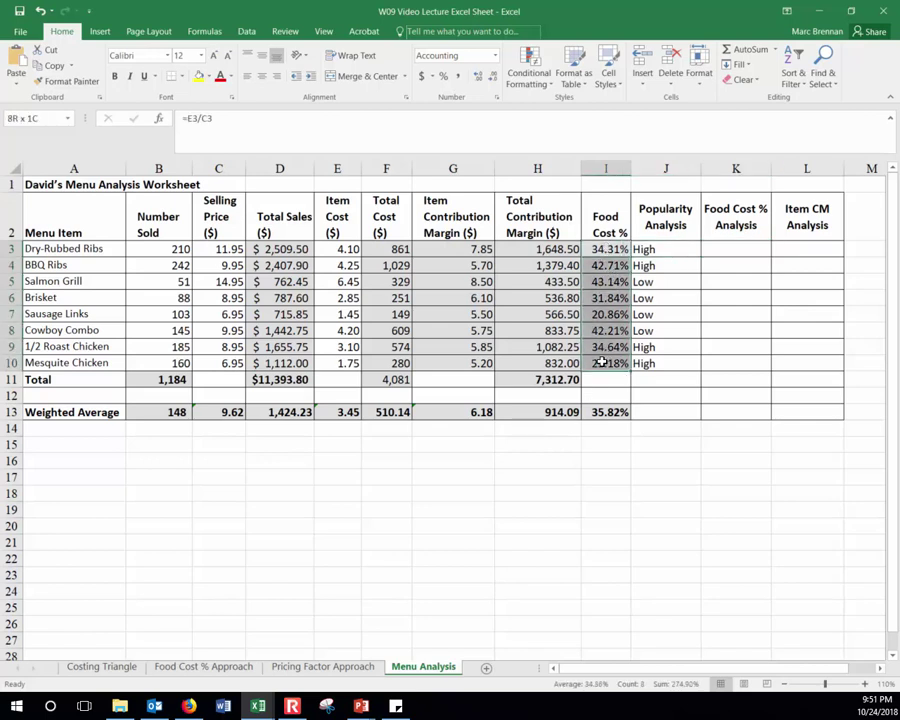
pyautogui.click(615, 418)
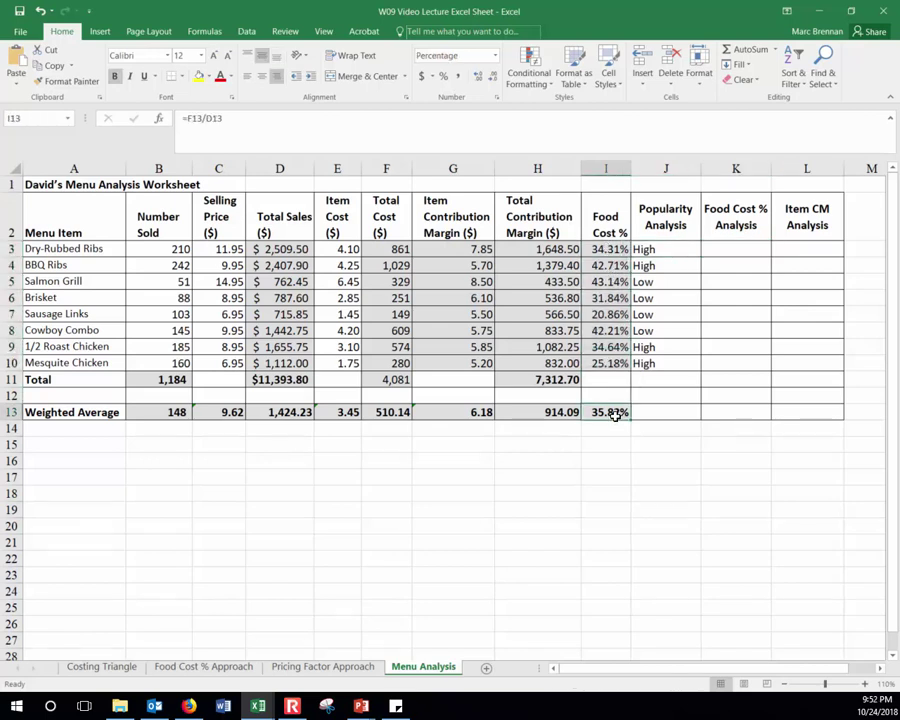
# Rate food cost Low for Dry-Rubbed Ribs, and High for BBQ Ribs and Salmon Grill, in K3:K5
pyautogui.click(738, 248)
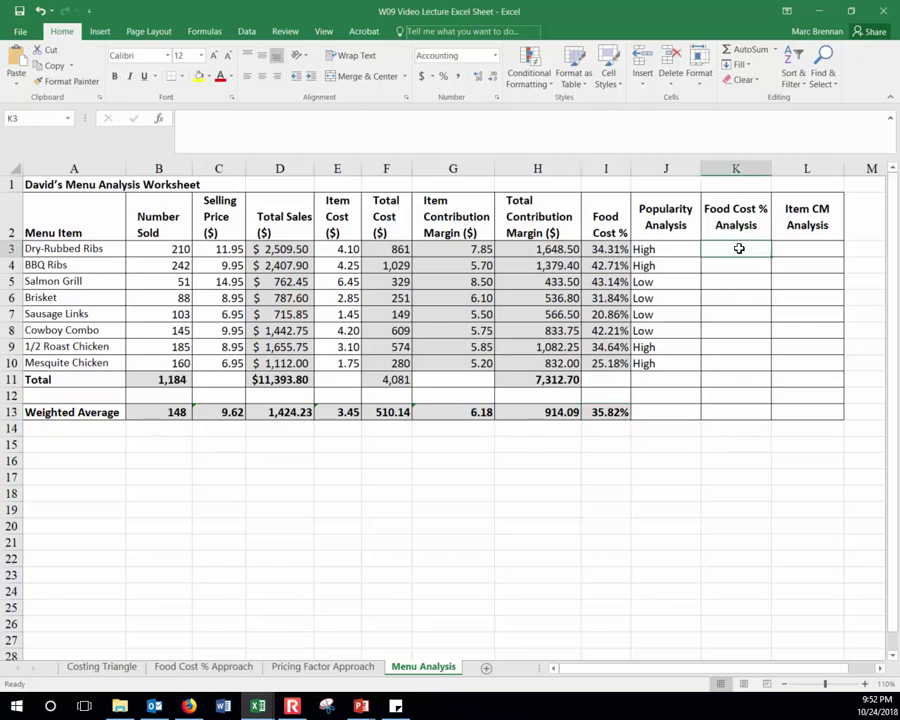
pyautogui.press('Return')
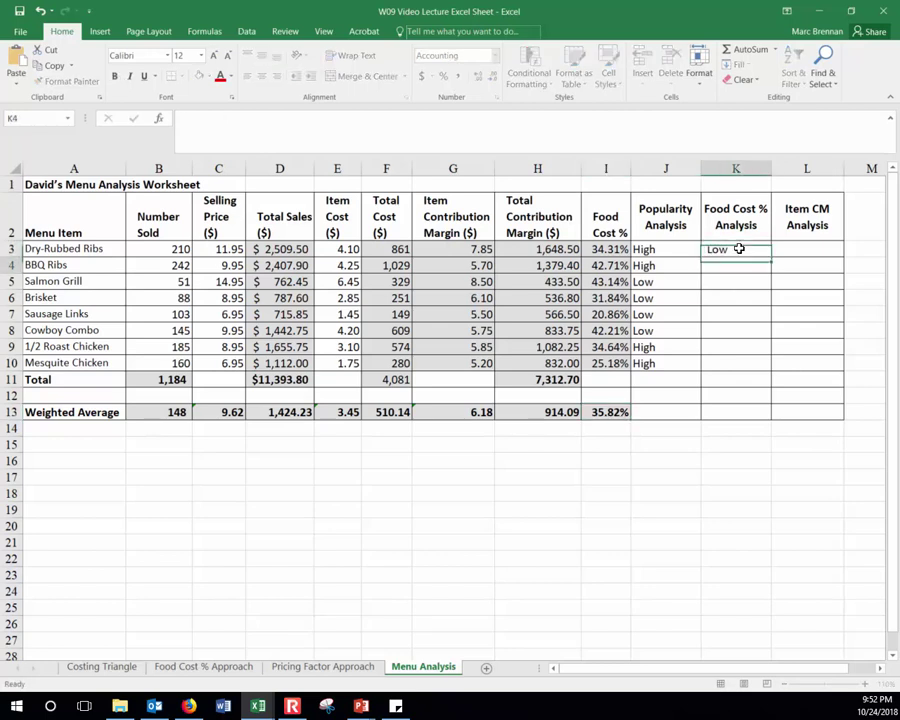
pyautogui.click(746, 249)
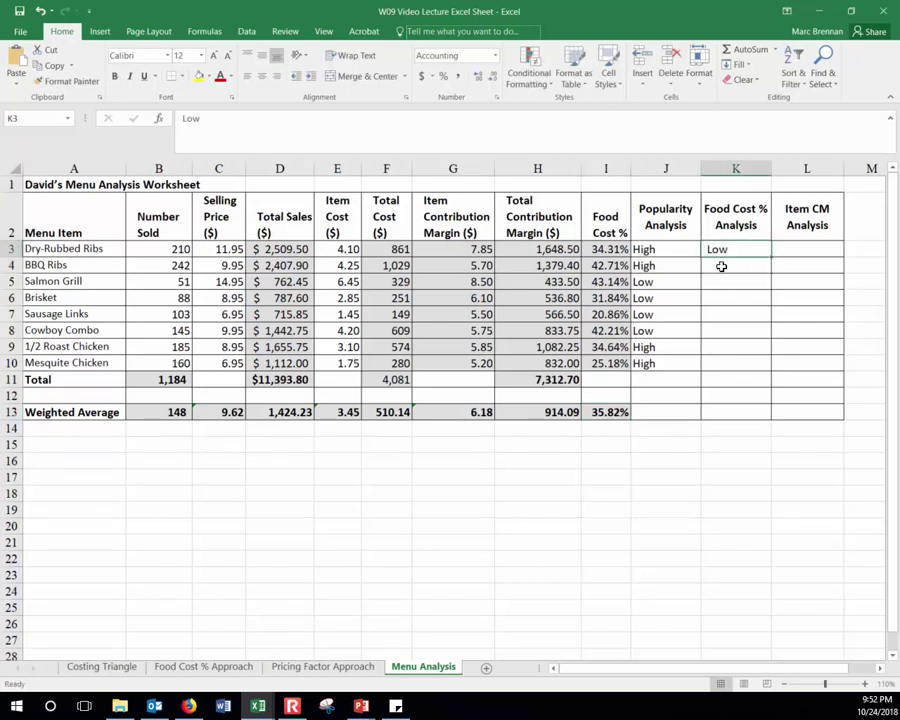
pyautogui.click(721, 266)
pyautogui.write('High')
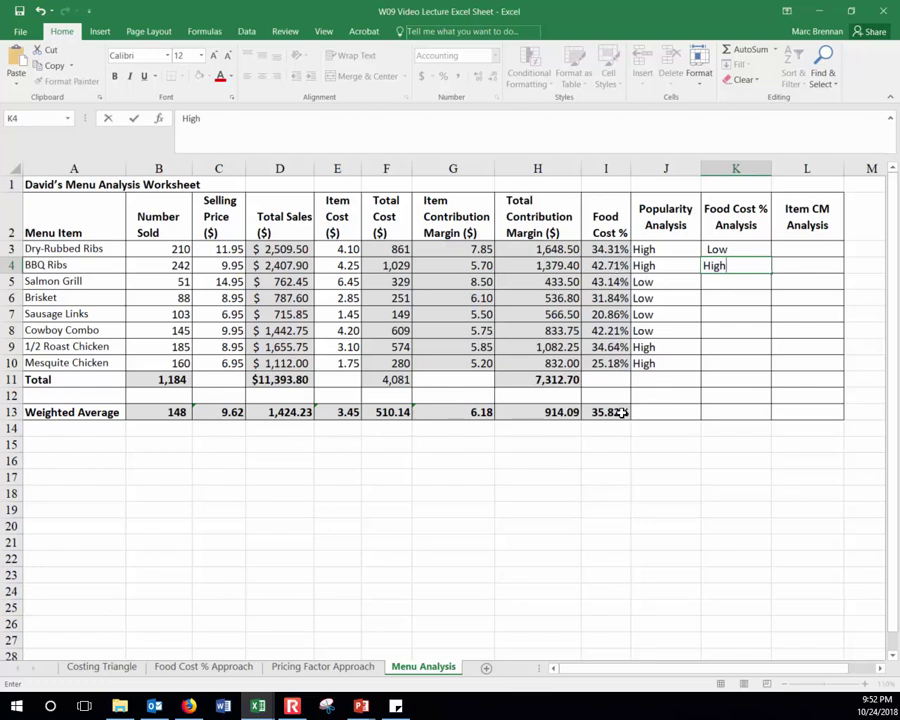
pyautogui.click(744, 283)
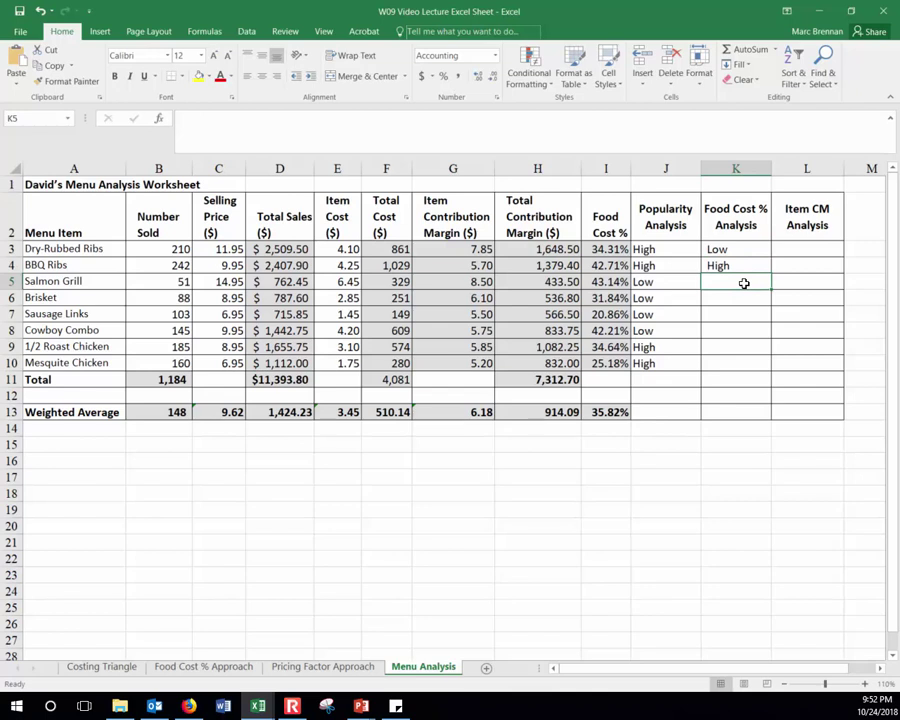
pyautogui.write('High')
pyautogui.press('Return')
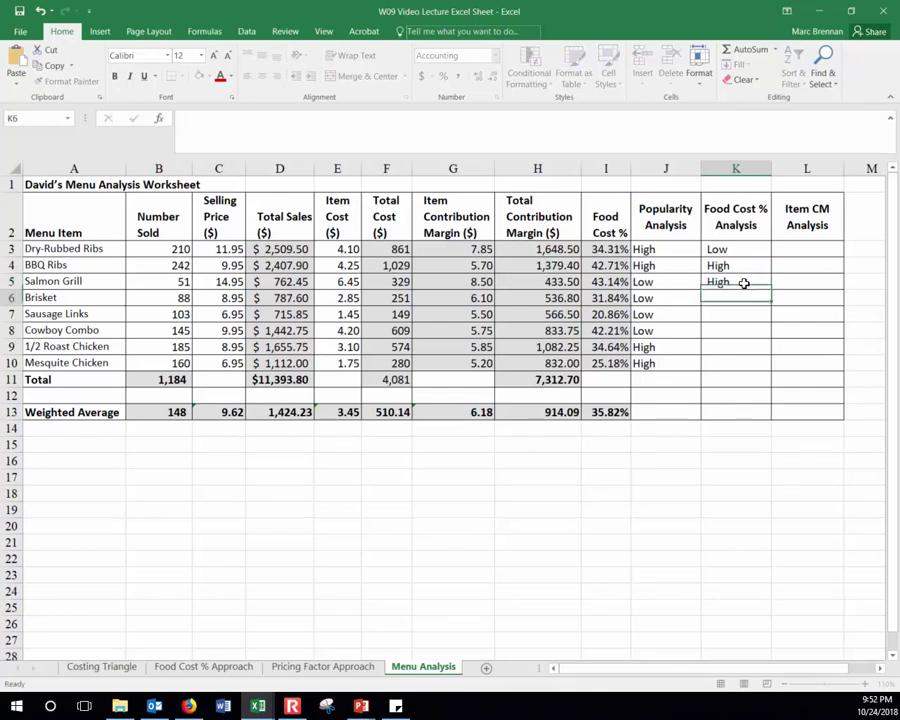
# In K6:K10, rate Brisket, Sausage Links and both chickens Low, and Cowboy Combo High
pyautogui.write('Low')
pyautogui.press('Return')
pyautogui.write('Low')
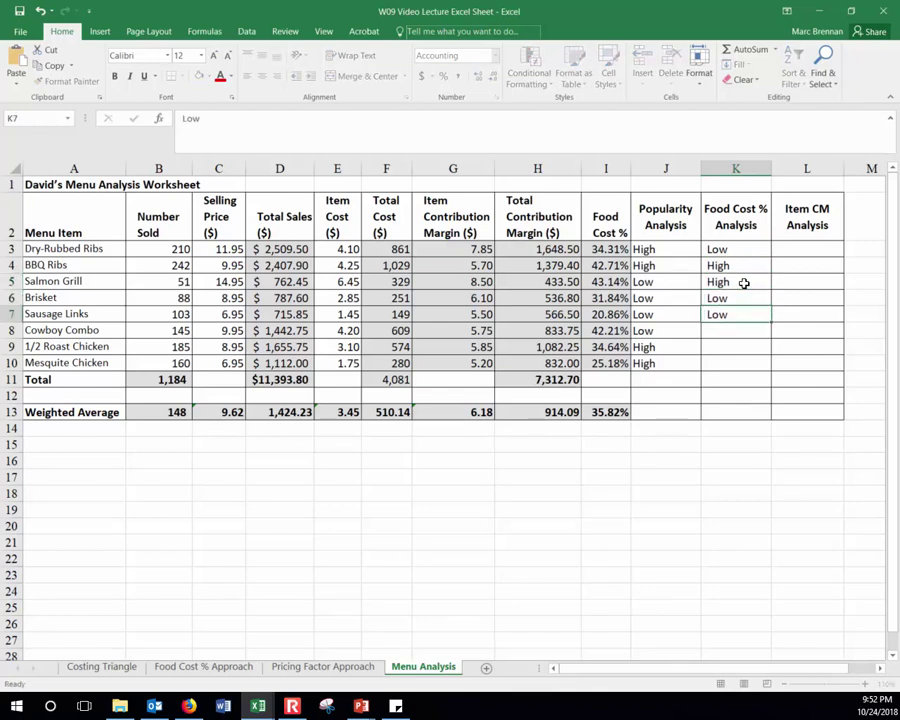
pyautogui.press('Return')
pyautogui.write('High')
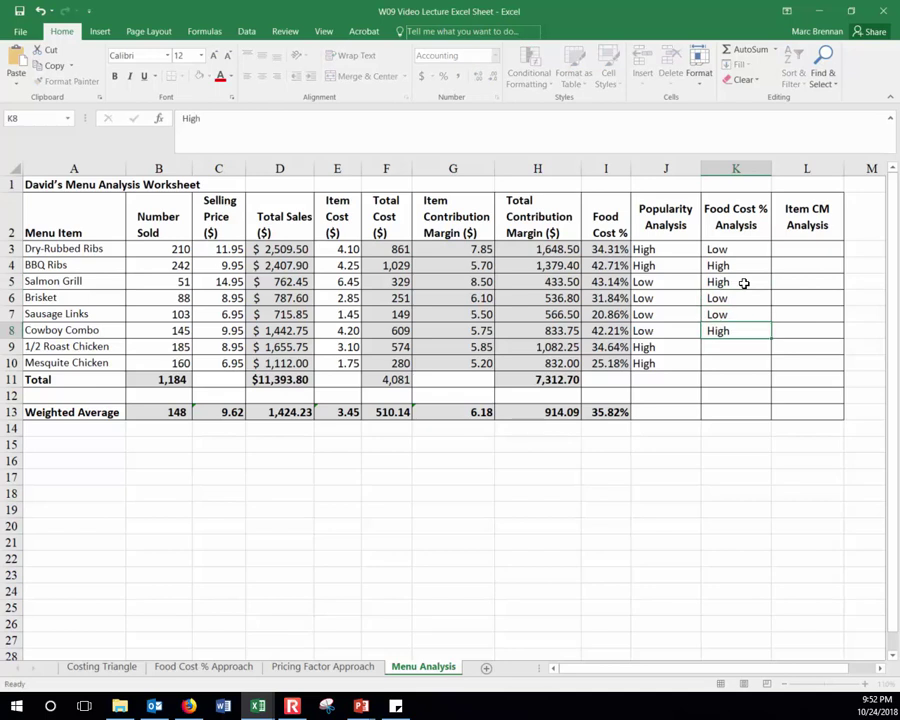
pyautogui.press('Return')
pyautogui.write('Low')
pyautogui.press('Return')
pyautogui.write('Low')
pyautogui.press('Return')
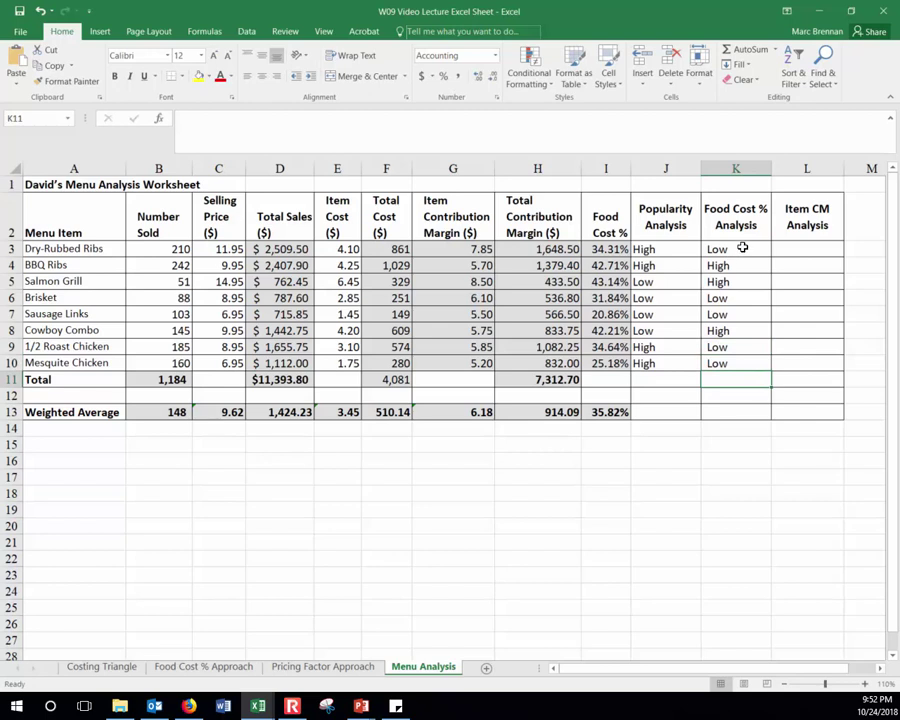
# Recheck the food cost ratings against the weighted average food cost %
pyautogui.click(745, 249)
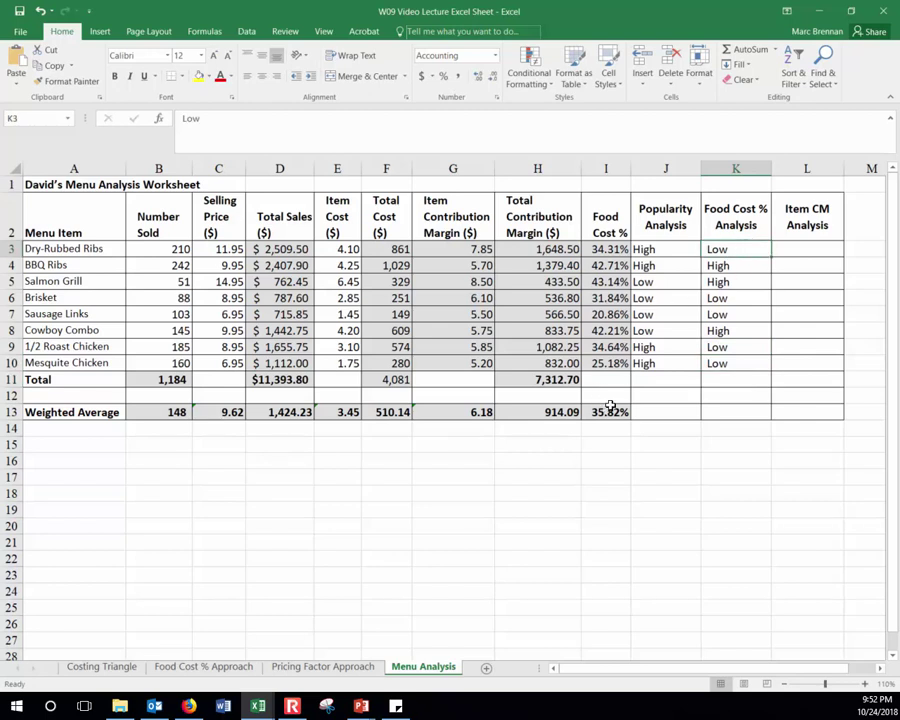
pyautogui.click(741, 281)
pyautogui.click(611, 416)
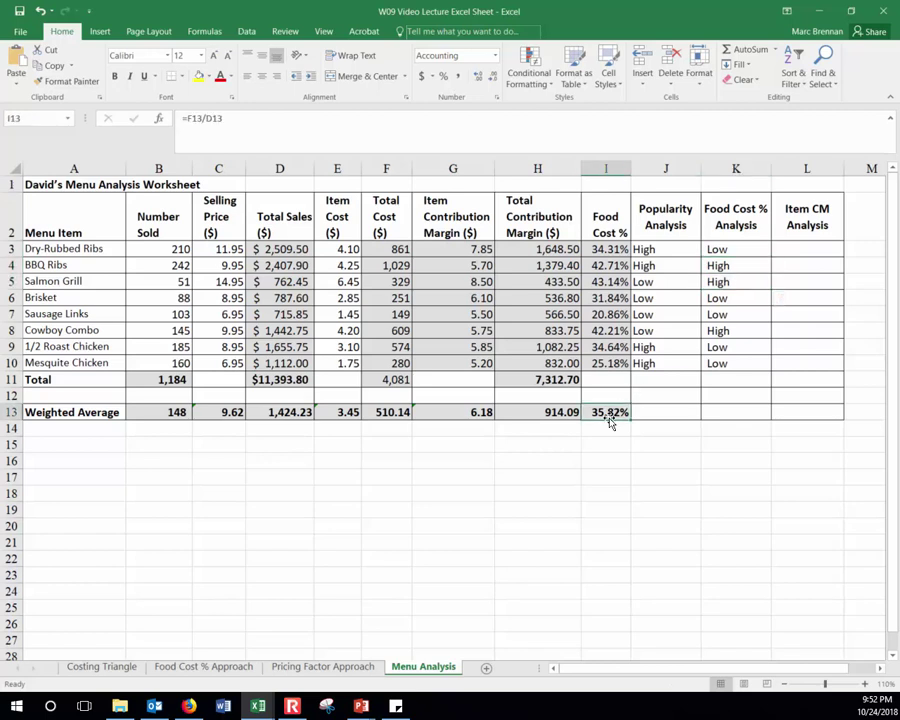
pyautogui.moveTo(738, 263); pyautogui.dragTo(733, 283)
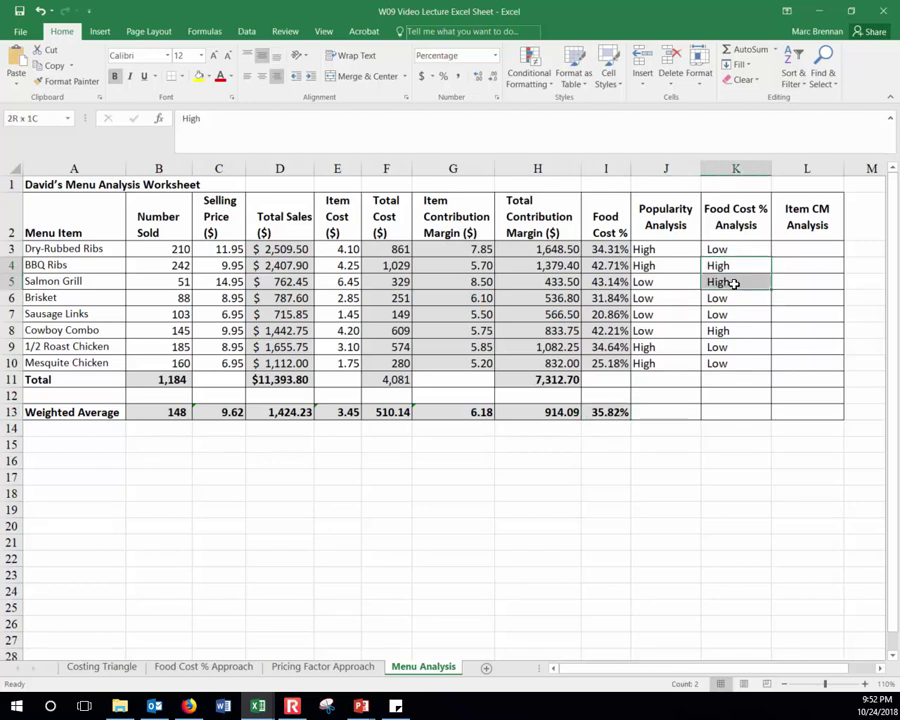
pyautogui.click(802, 251)
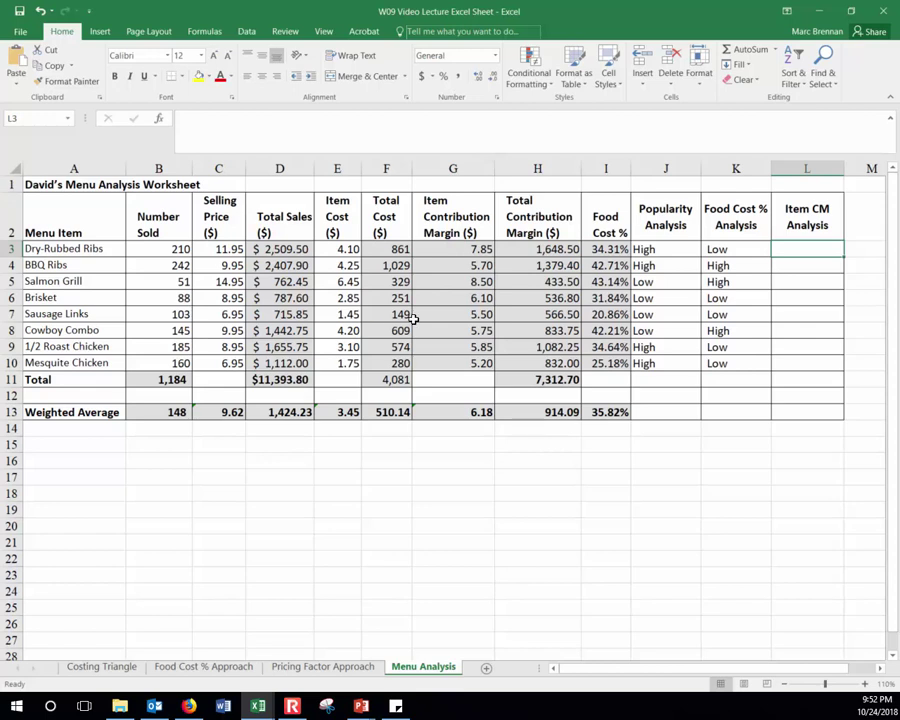
# Compare column G with the weighted average CM and rate L3:L5 High, Low, High
pyautogui.moveTo(462, 247); pyautogui.dragTo(450, 362)
pyautogui.click(457, 412)
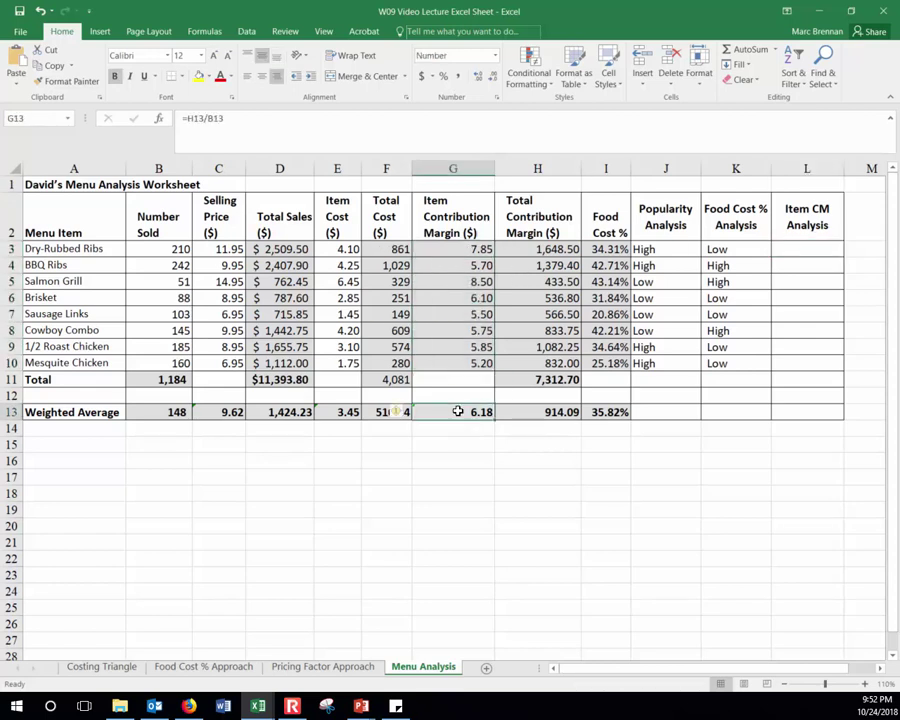
pyautogui.click(814, 247)
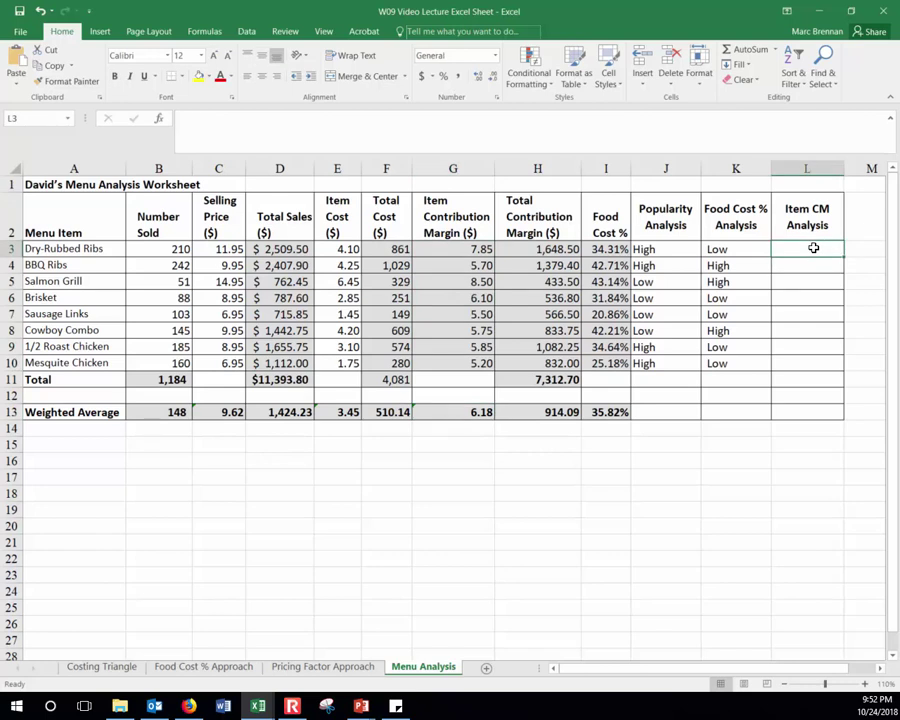
pyautogui.write('High')
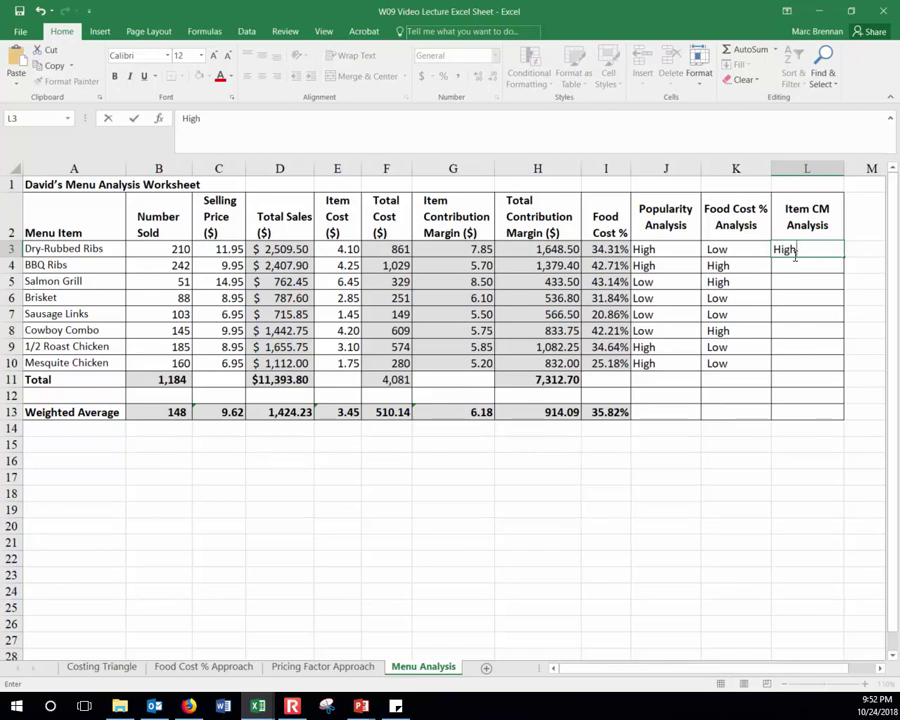
pyautogui.press('Return')
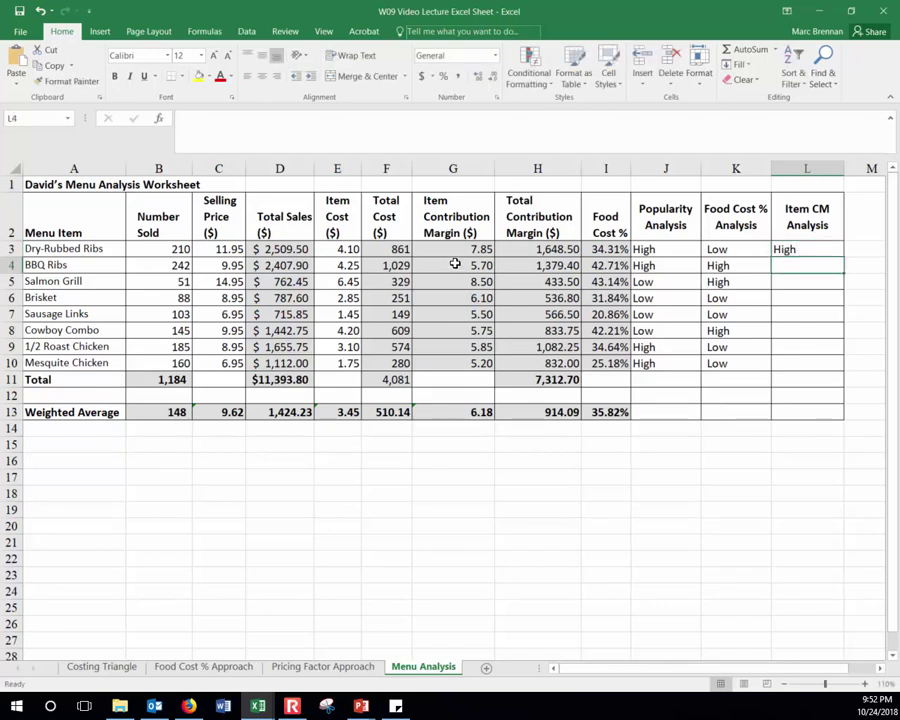
pyautogui.write('Low')
pyautogui.press('Return')
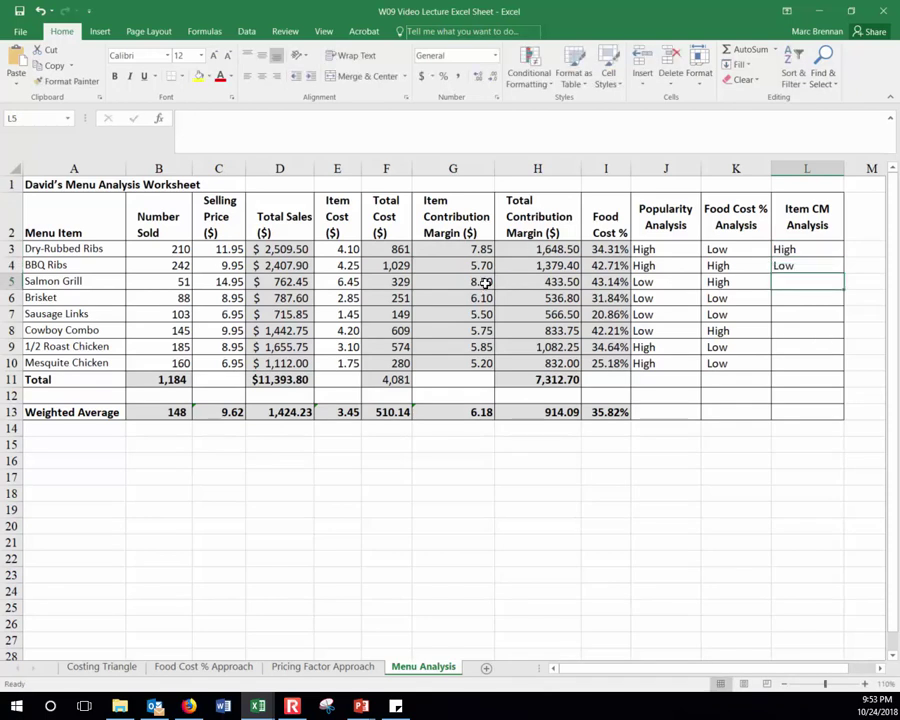
pyautogui.write('High')
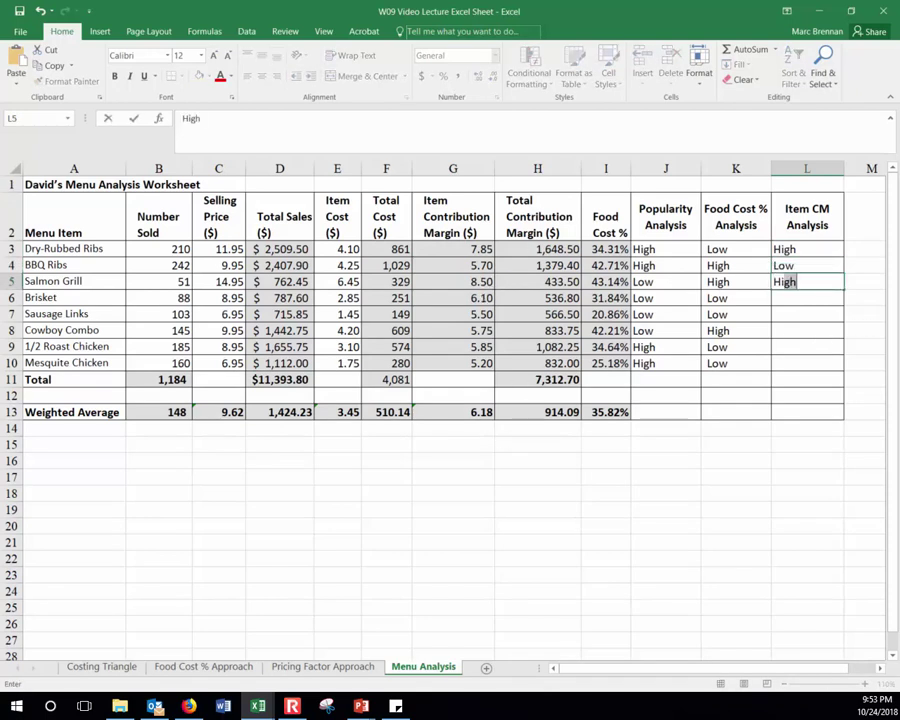
pyautogui.press('Return')
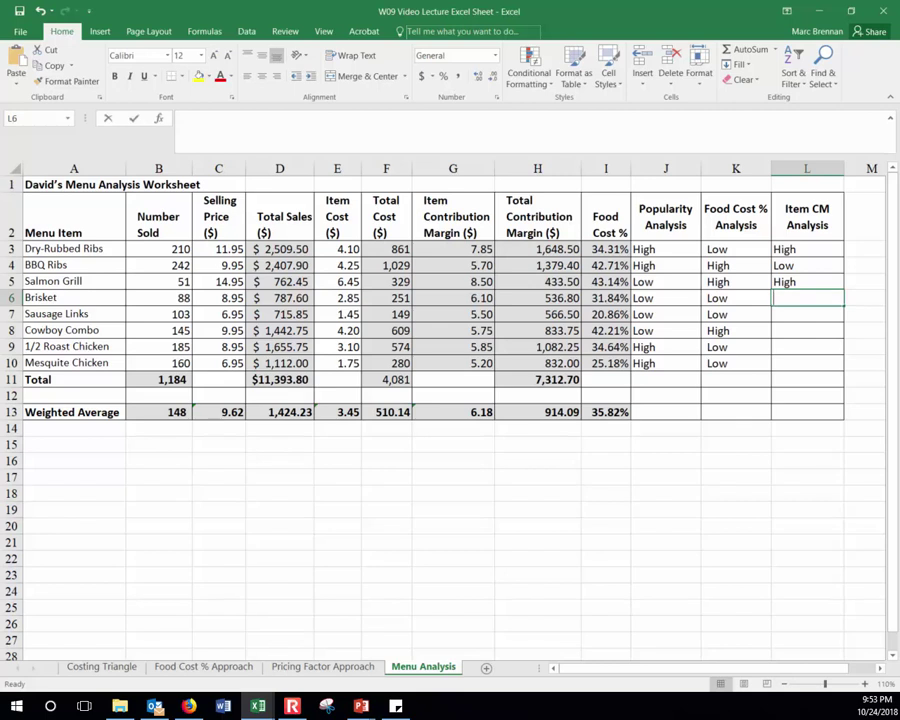
# Rate Brisket, Sausage Links, Cowboy Combo and both chickens Low in L6:L10
pyautogui.write('Low')
pyautogui.press('Return')
pyautogui.write('Low')
pyautogui.press('Return')
pyautogui.write('Low')
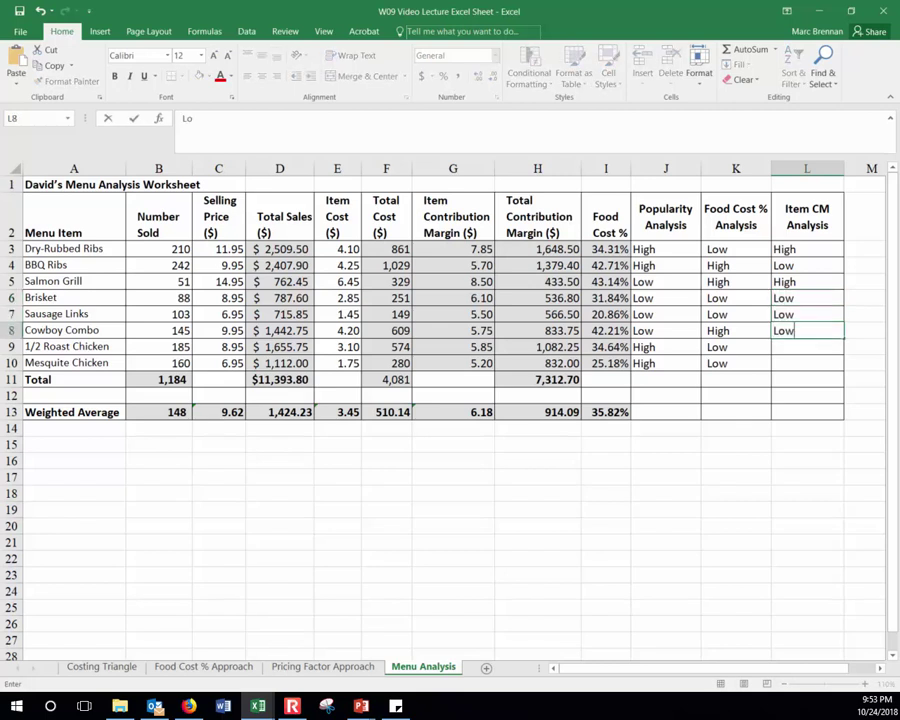
pyautogui.press('Return')
pyautogui.write('Low')
pyautogui.press('Return')
pyautogui.write('Low')
pyautogui.press('Return')
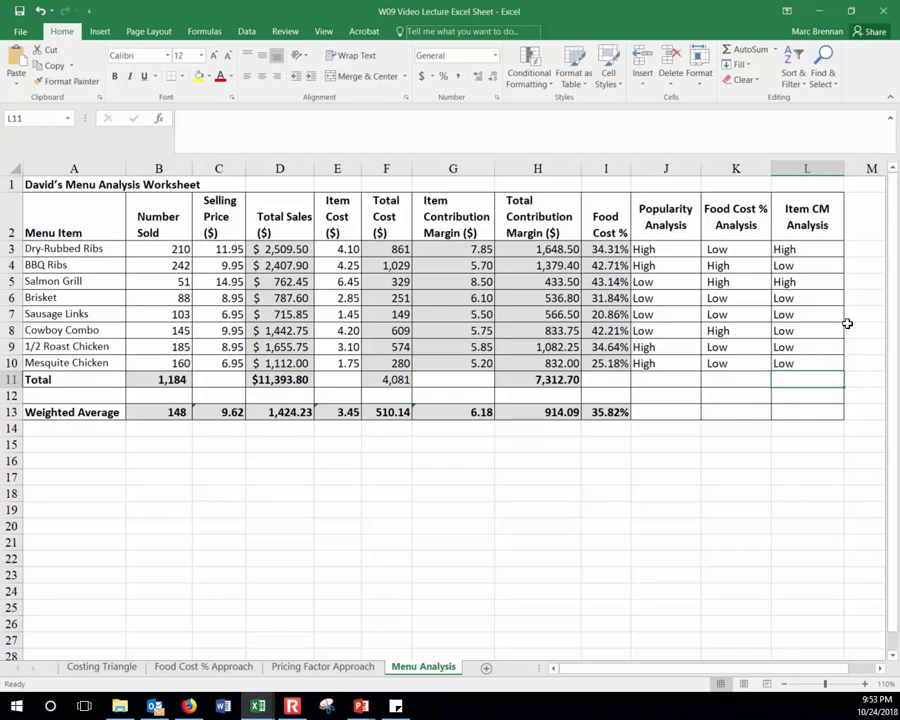
# Recheck the contribution margins and Item CM ratings against the other rating columns
pyautogui.click(456, 279)
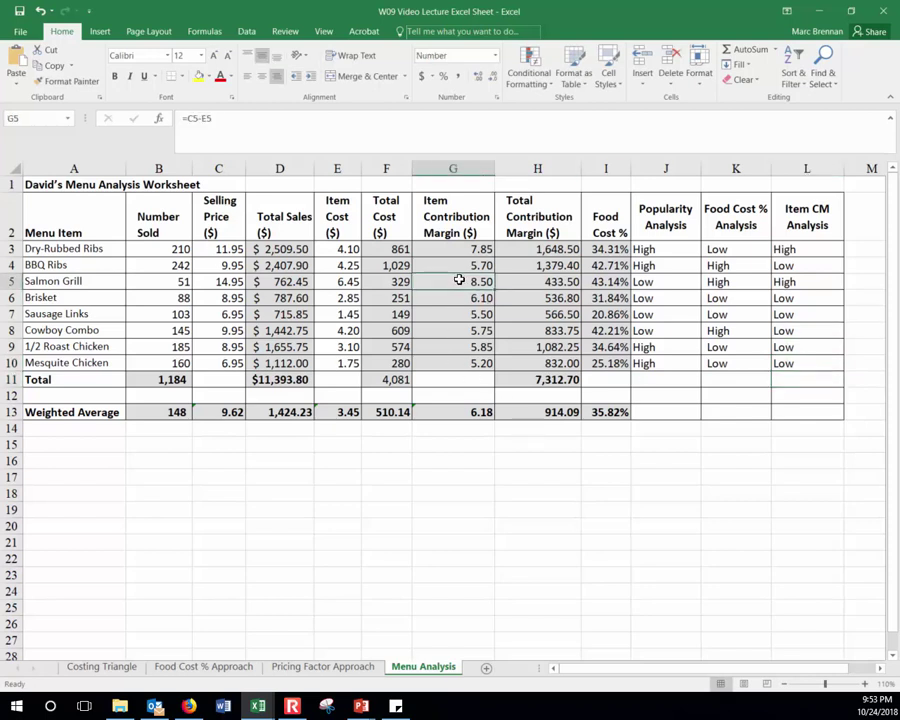
pyautogui.click(464, 246)
pyautogui.click(462, 280)
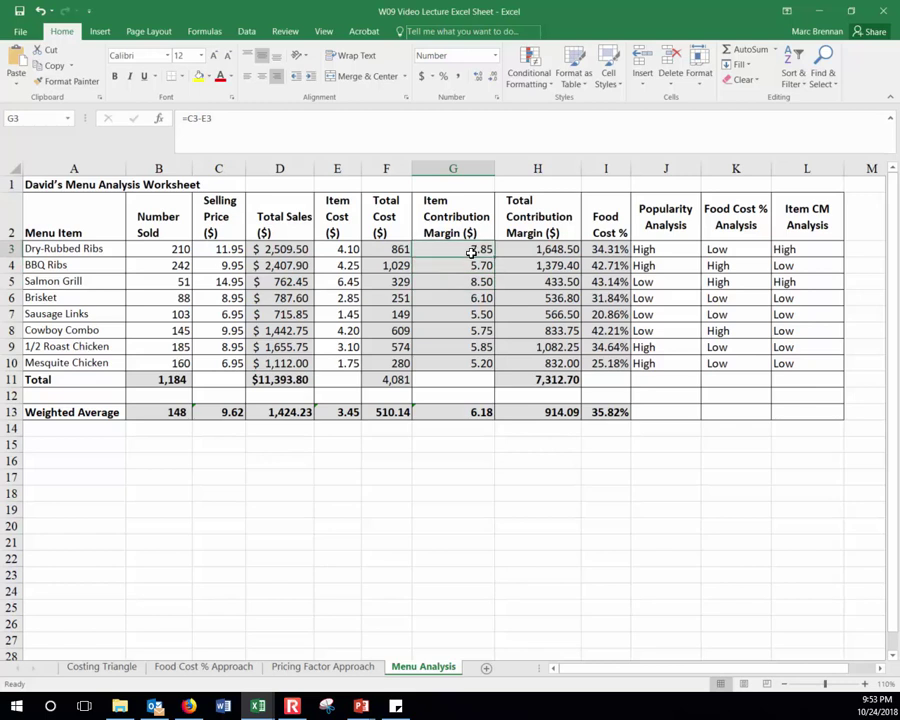
pyautogui.moveTo(770, 300); pyautogui.dragTo(784, 362)
pyautogui.click(784, 267)
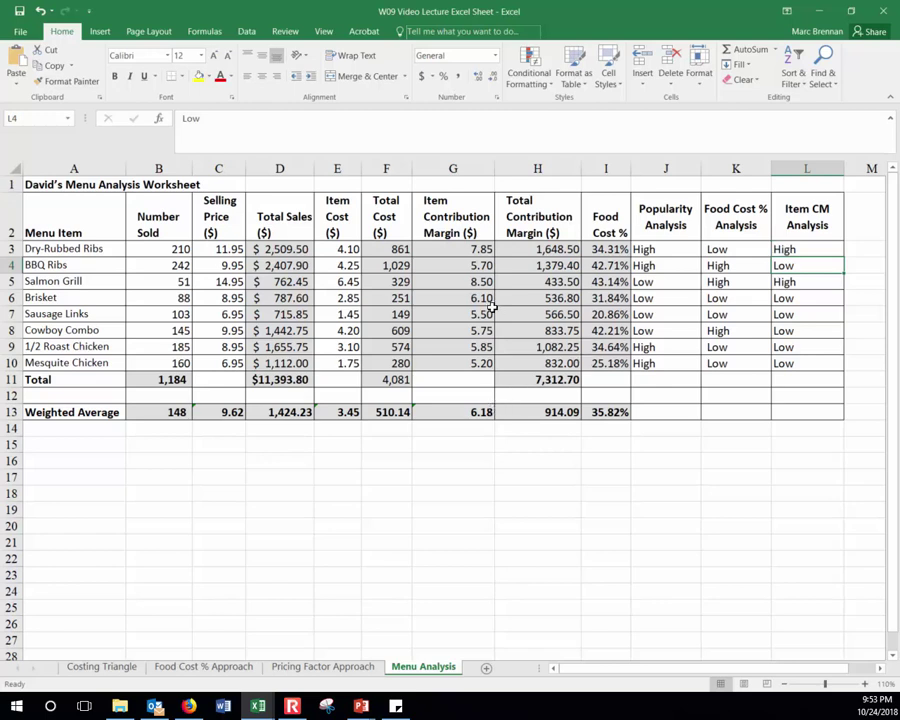
pyautogui.click(712, 298)
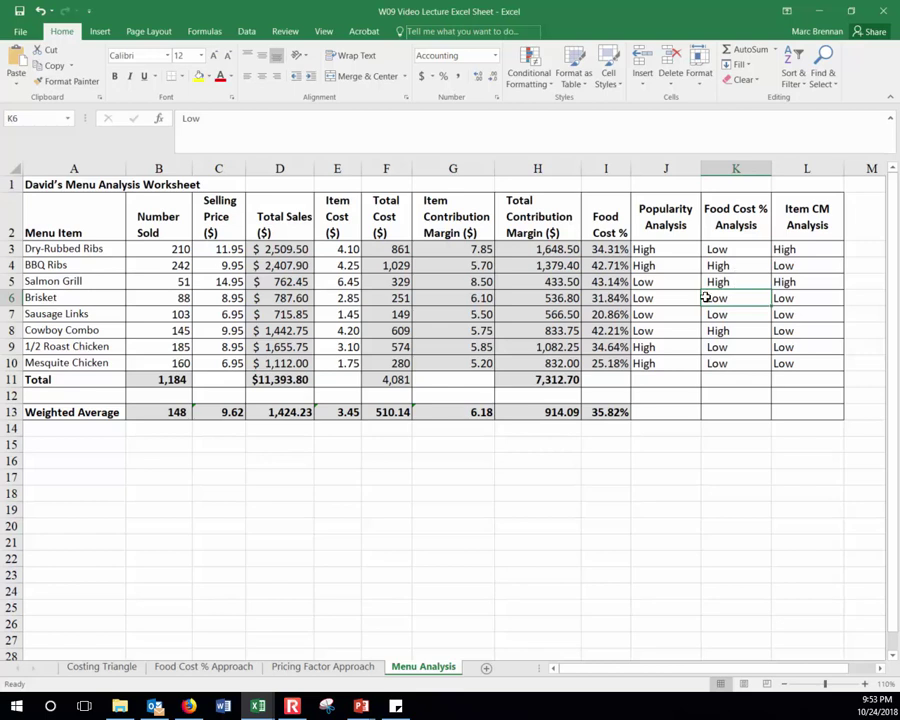
pyautogui.moveTo(673, 229); pyautogui.dragTo(731, 365)
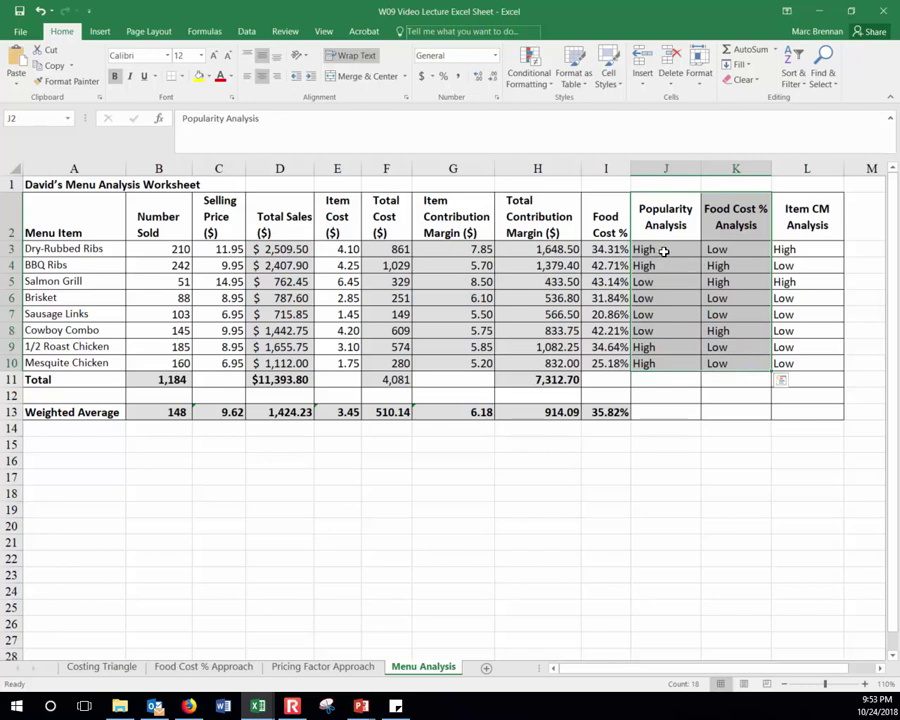
# Fill the Dry-Rubbed Ribs ratings J3:K3 with light green
pyautogui.click(664, 251)
pyautogui.moveTo(667, 251); pyautogui.dragTo(737, 245)
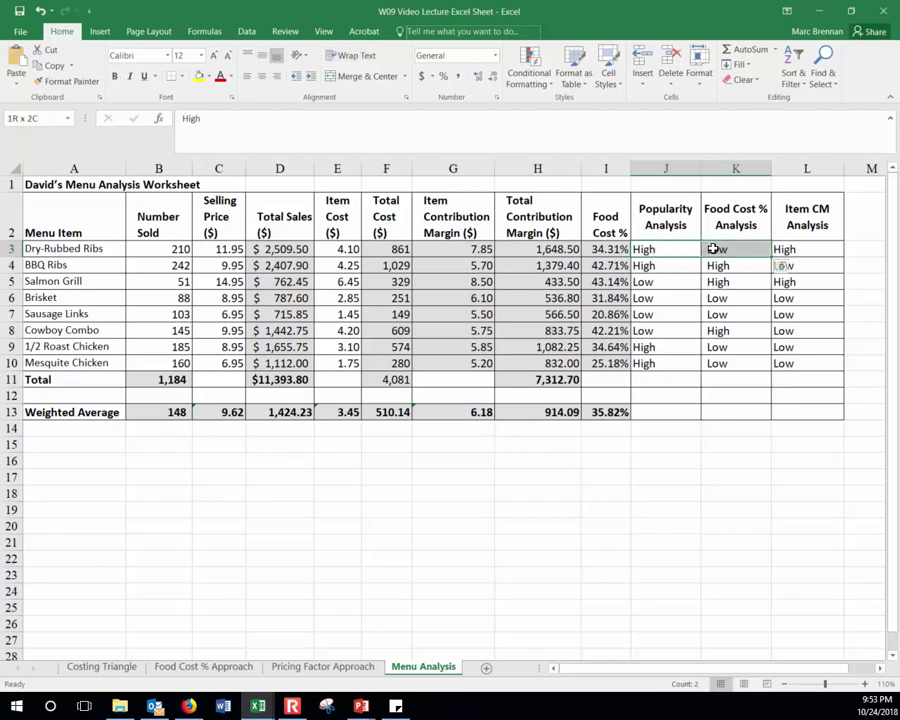
pyautogui.click(209, 76)
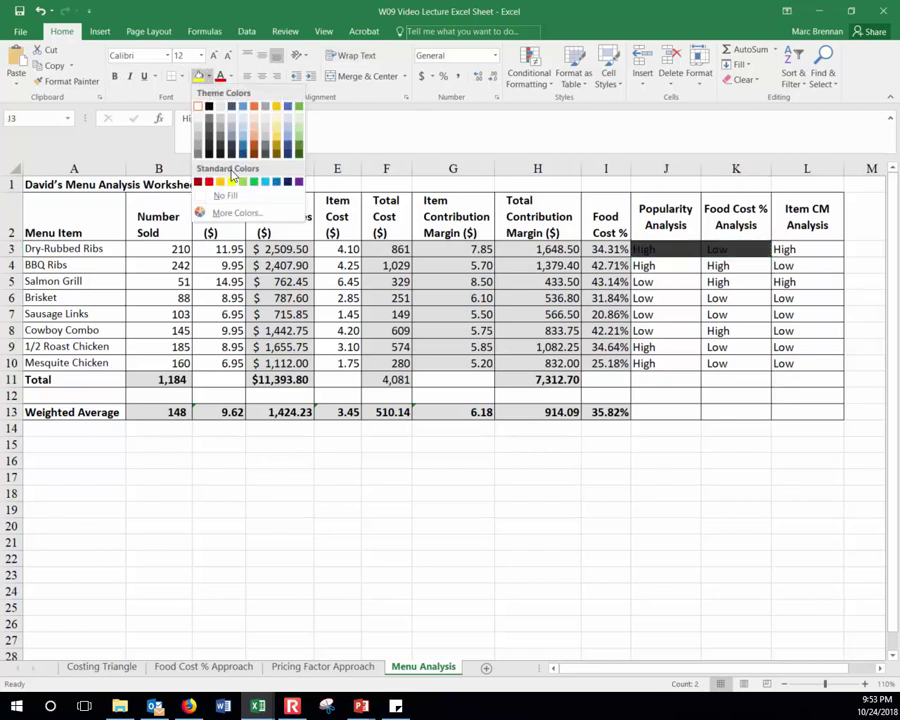
pyautogui.click(232, 181)
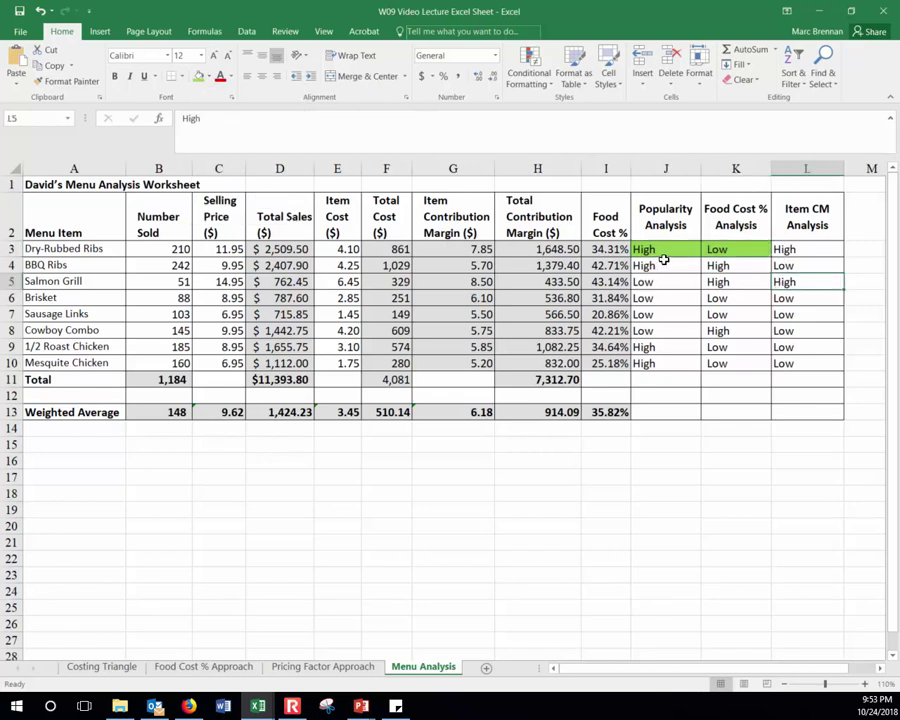
pyautogui.click(717, 250)
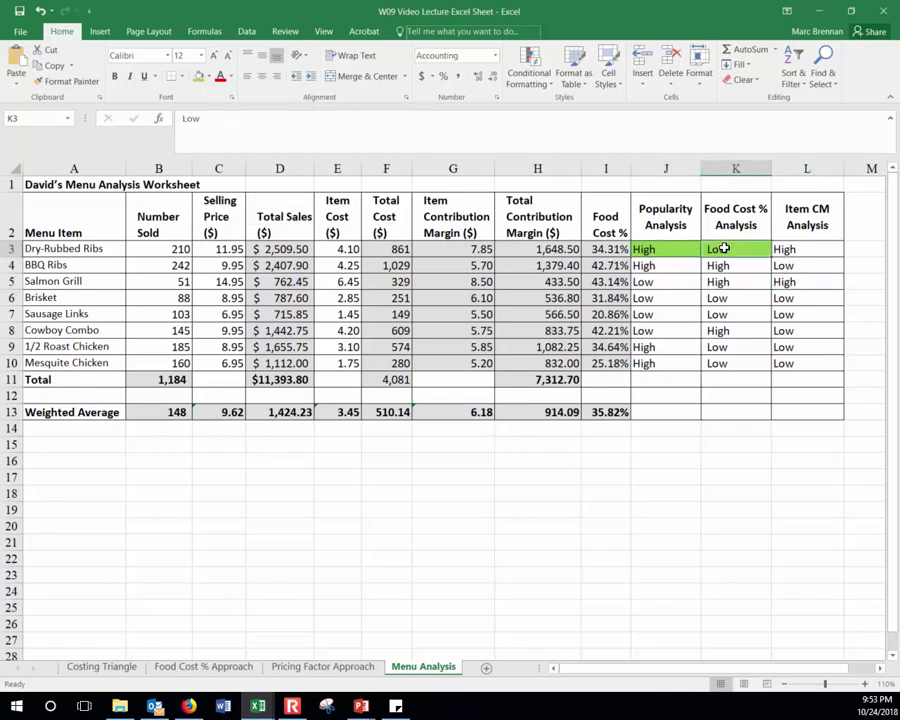
# Fill the BBQ Ribs ratings J4:K4 with yellow
pyautogui.click(660, 266)
pyautogui.moveTo(660, 266); pyautogui.dragTo(733, 265)
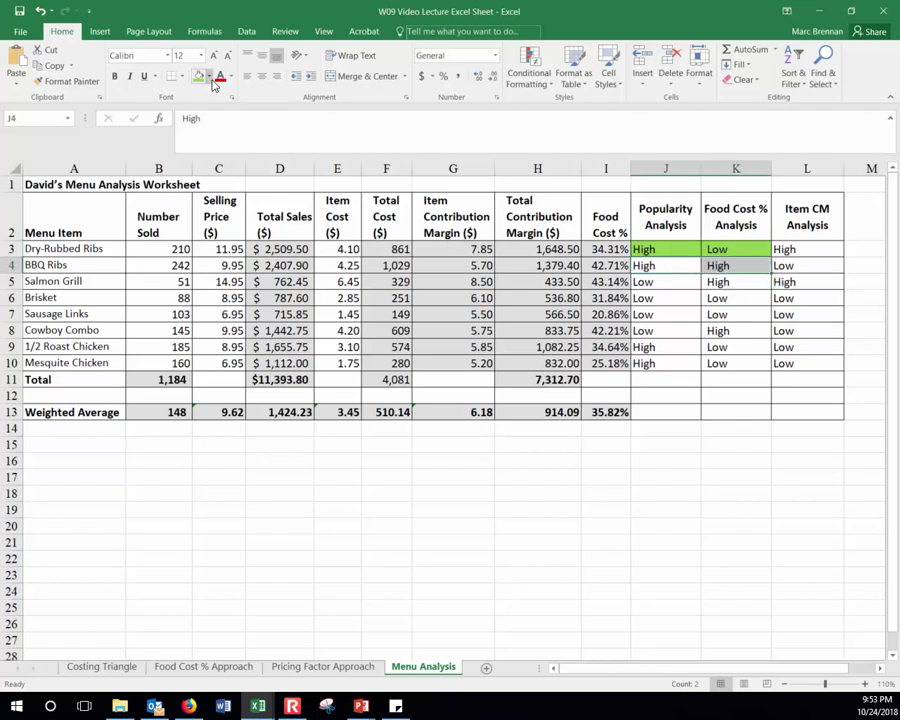
pyautogui.click(210, 76)
pyautogui.click(232, 181)
pyautogui.click(709, 281)
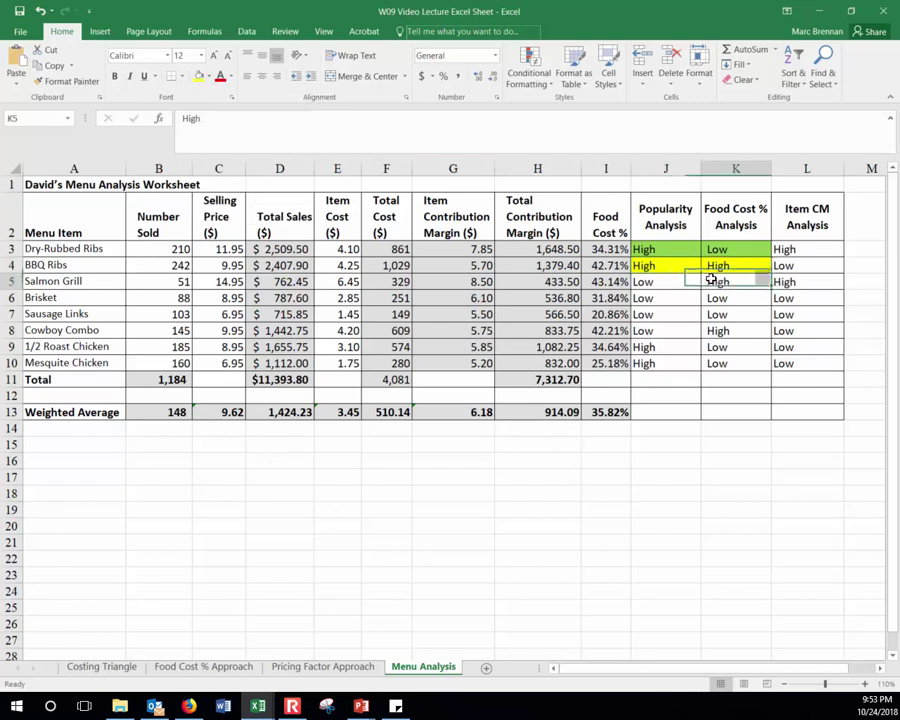
pyautogui.click(735, 265)
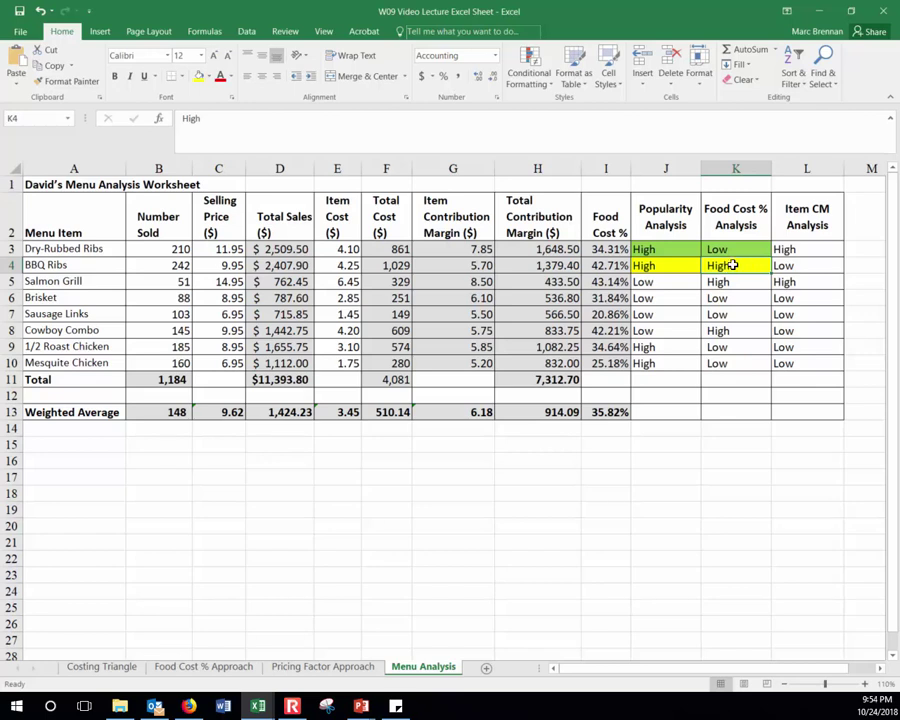
pyautogui.moveTo(660, 263); pyautogui.dragTo(730, 265)
pyautogui.click(667, 266)
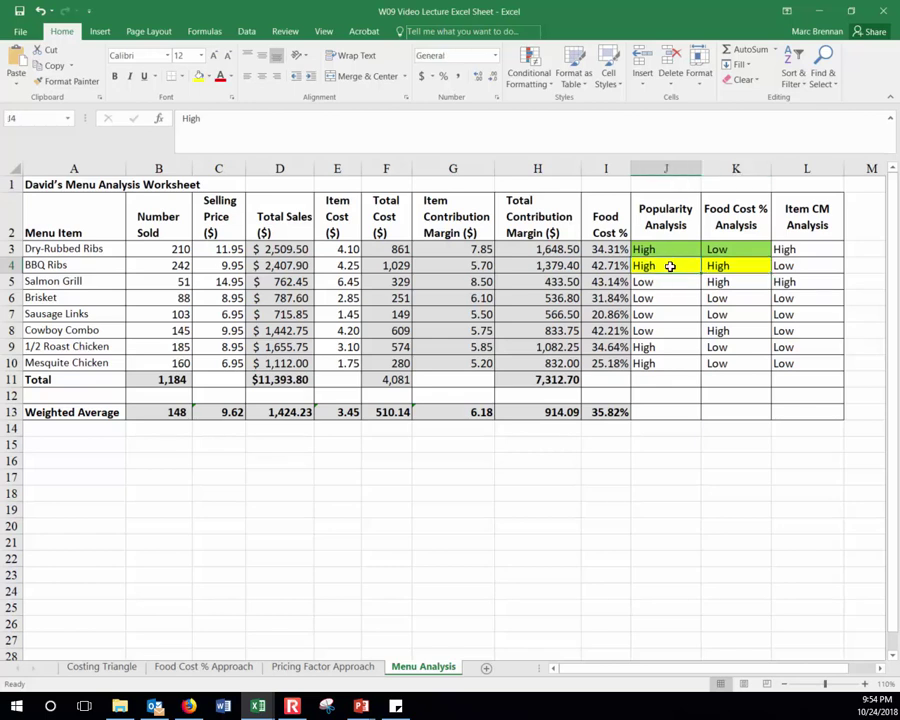
pyautogui.click(733, 265)
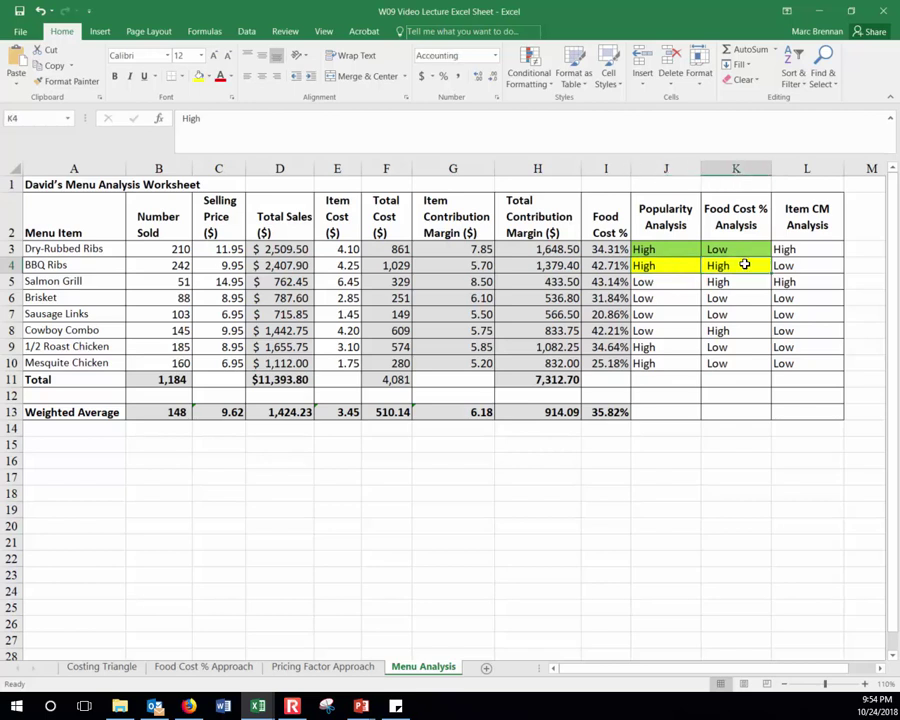
# Fill the Salmon Grill ratings J5:K5 red, resetting the accidental red font to automatic
pyautogui.click(670, 283)
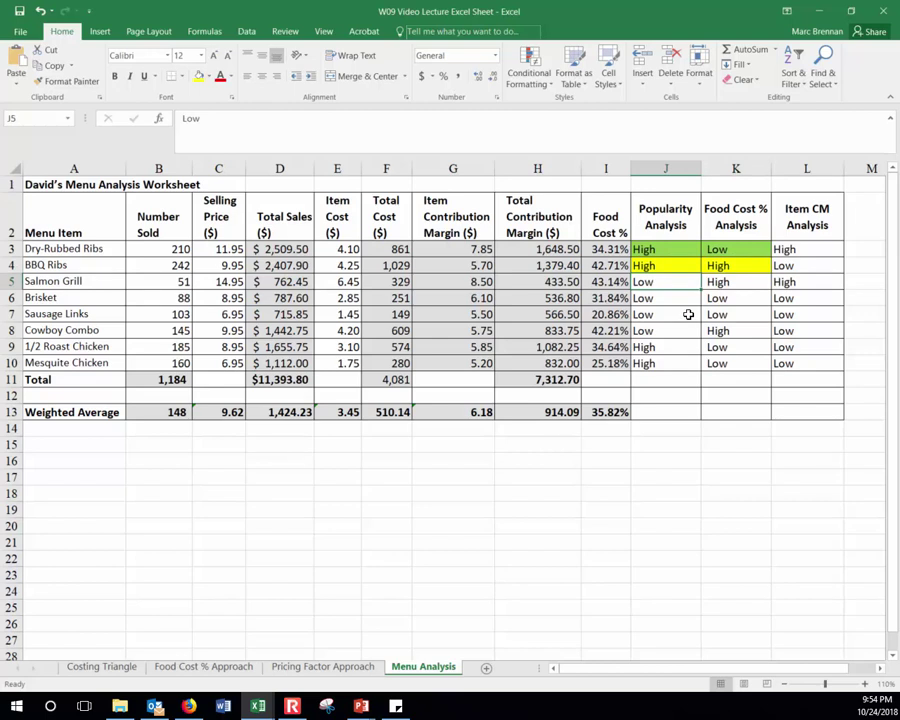
pyautogui.moveTo(662, 283); pyautogui.dragTo(719, 283)
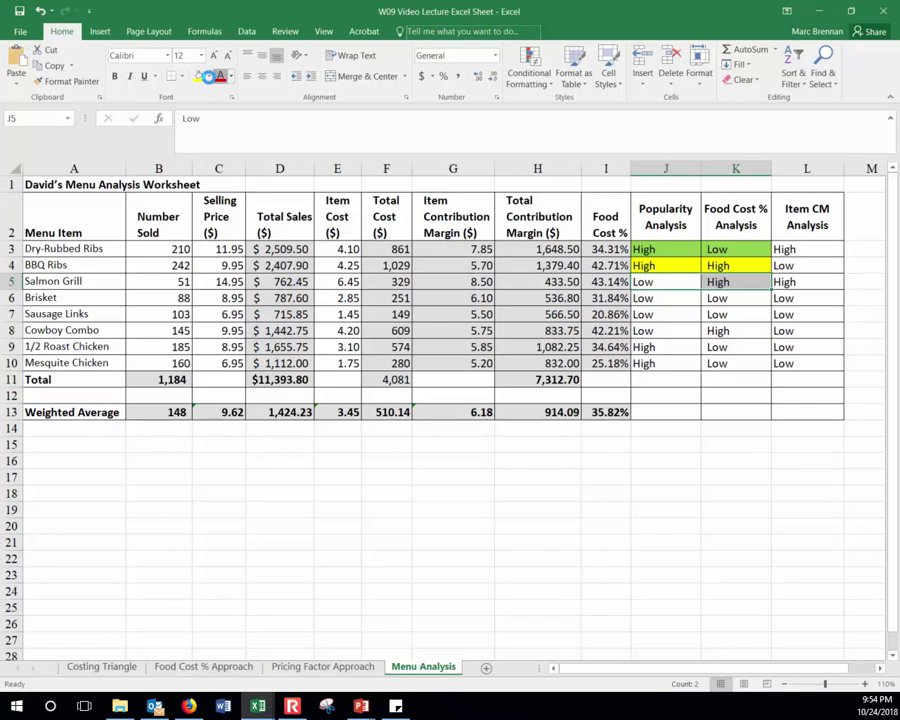
pyautogui.click(220, 77)
pyautogui.click(233, 78)
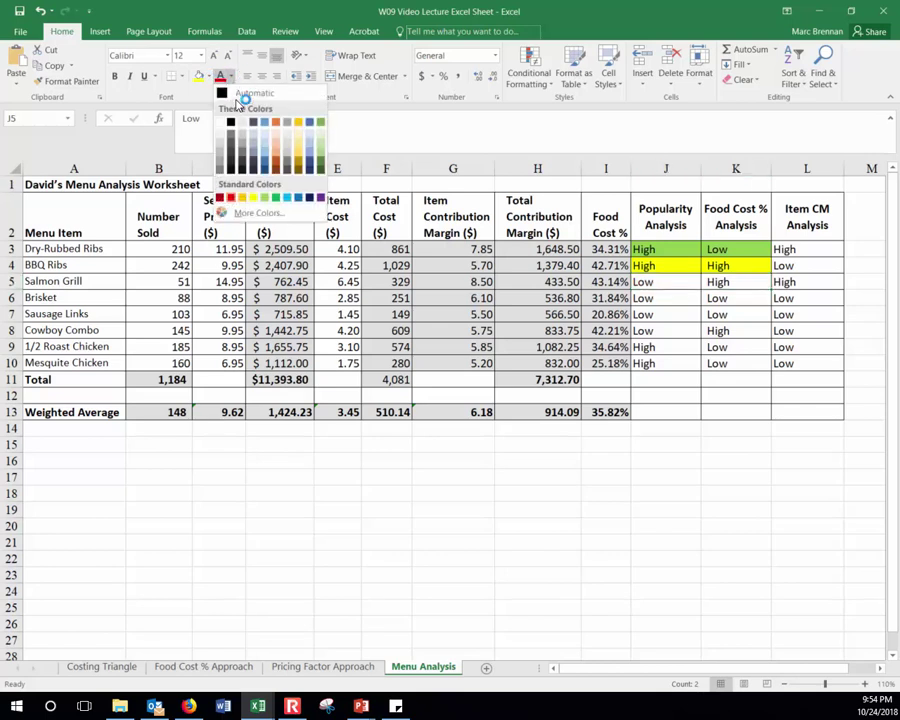
pyautogui.click(240, 88)
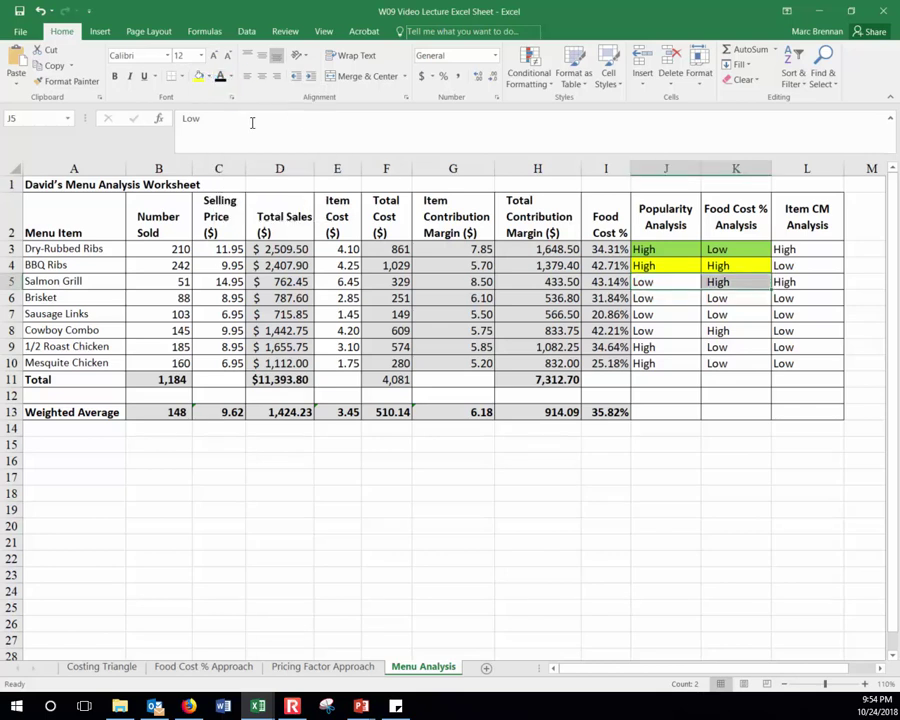
pyautogui.click(209, 77)
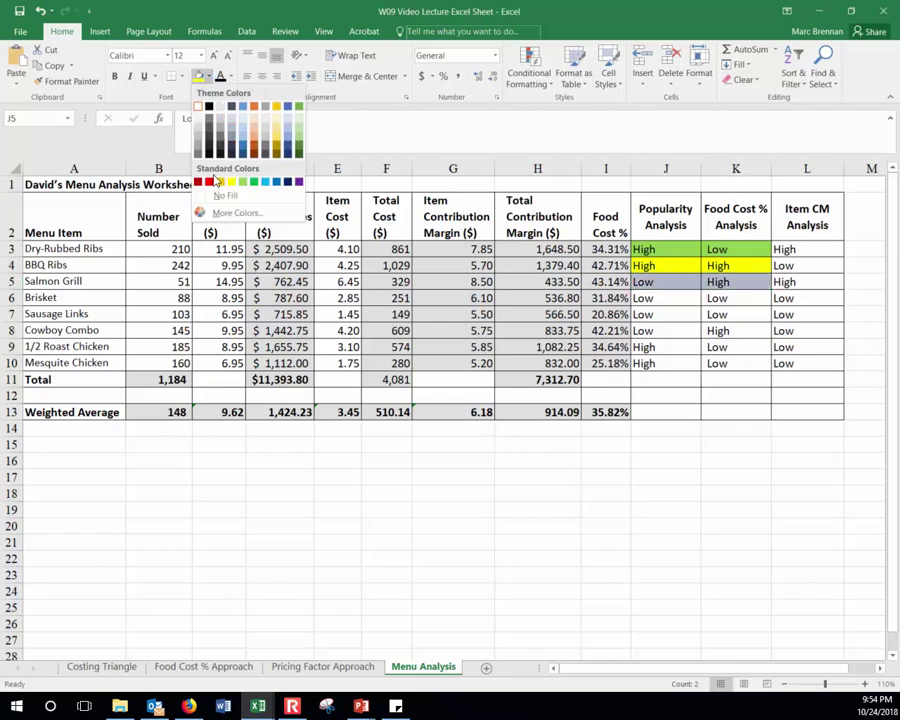
pyautogui.click(209, 181)
pyautogui.click(654, 297)
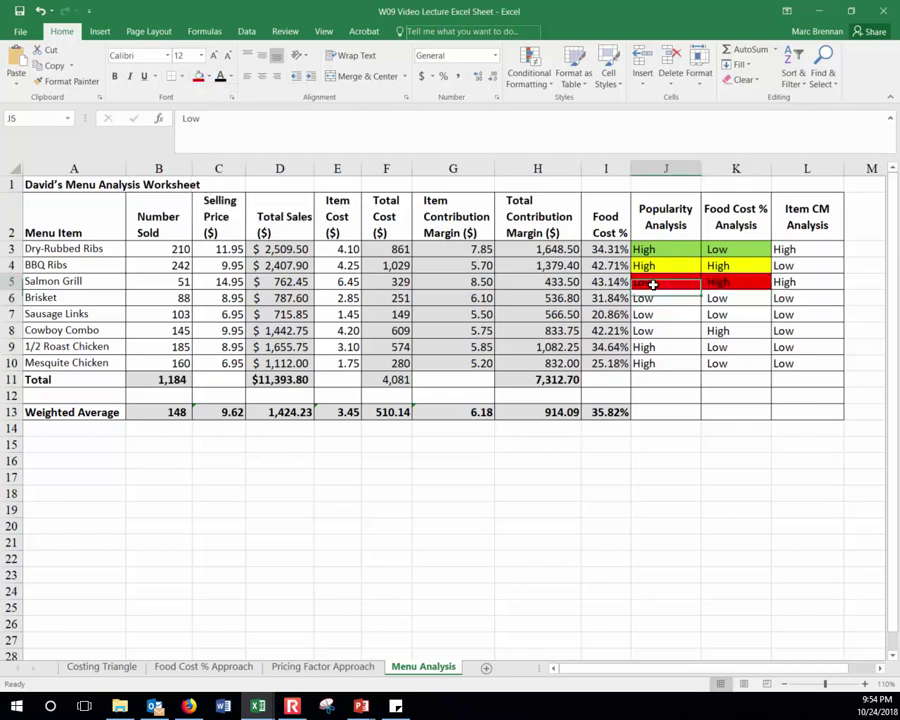
pyautogui.click(732, 281)
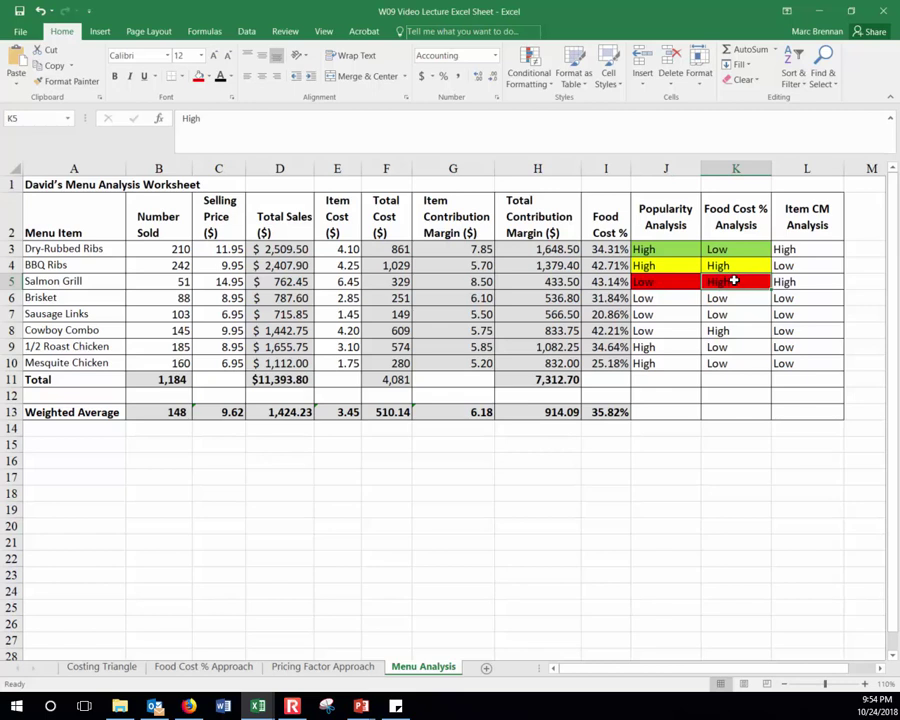
pyautogui.moveTo(660, 281); pyautogui.dragTo(725, 281)
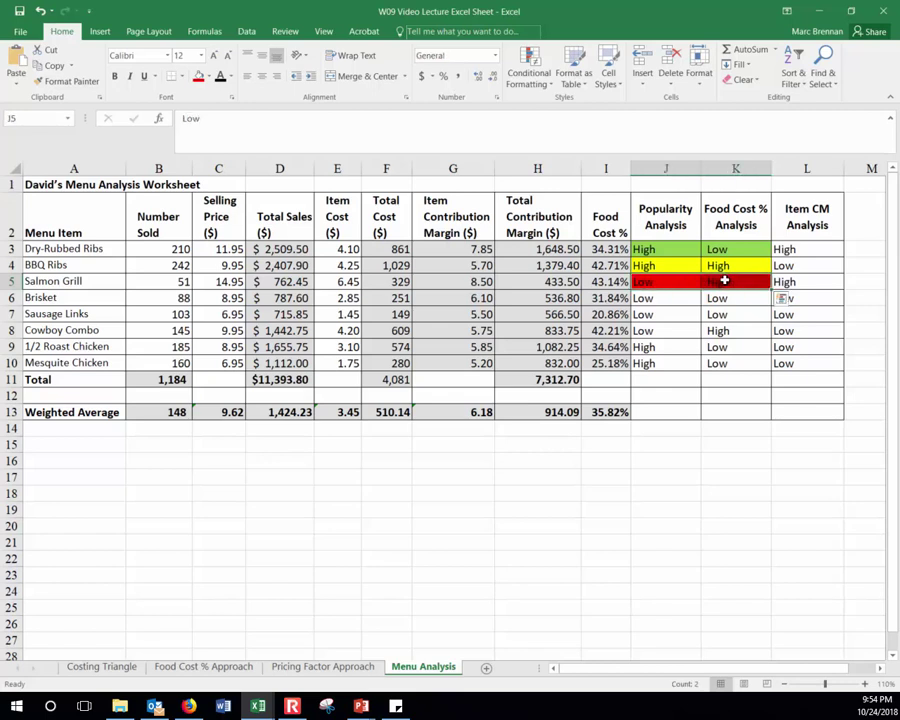
# Fill the Brisket and Sausage Links ratings J6:K7 with yellow
pyautogui.moveTo(669, 300); pyautogui.dragTo(718, 296)
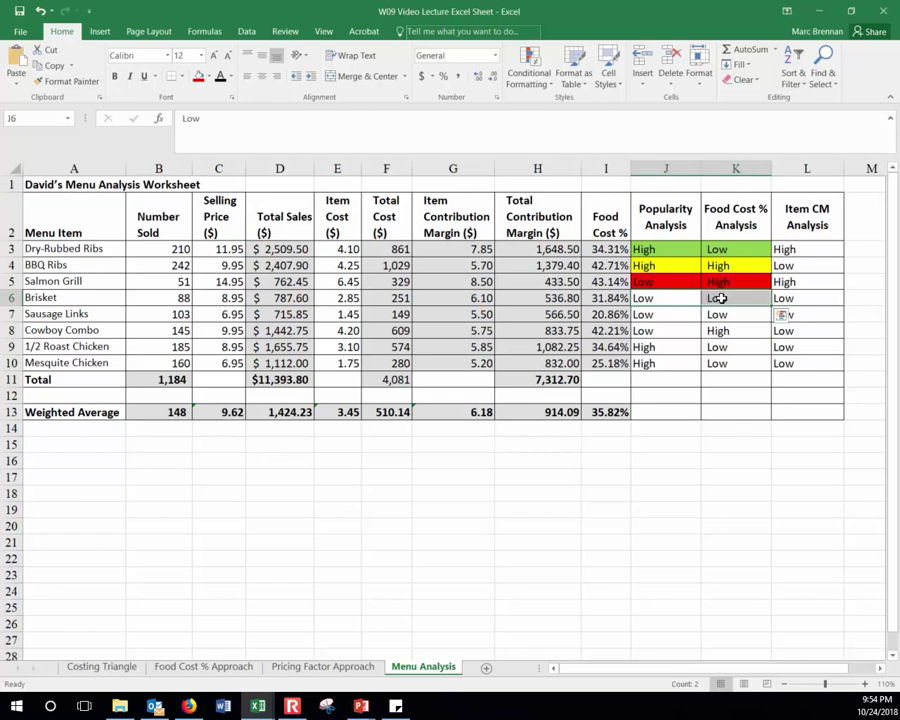
pyautogui.click(211, 78)
pyautogui.click(232, 179)
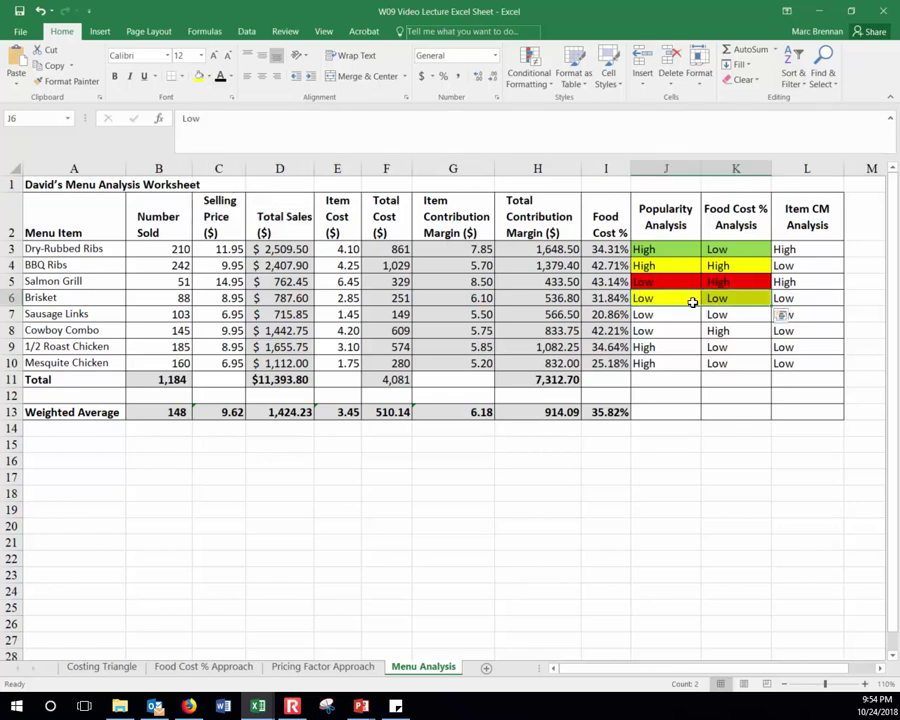
pyautogui.click(730, 304)
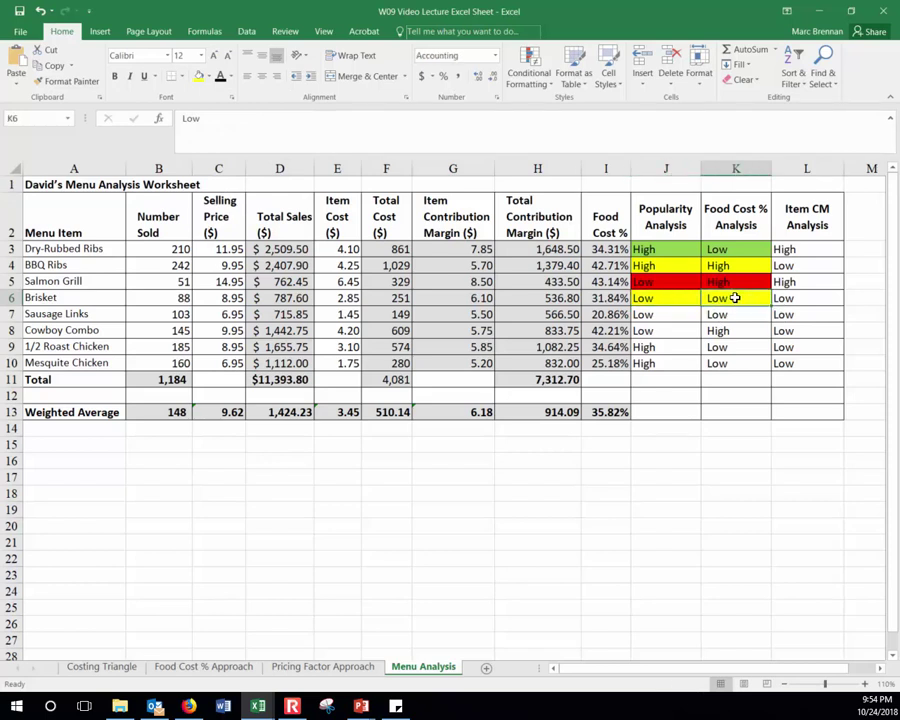
pyautogui.click(686, 299)
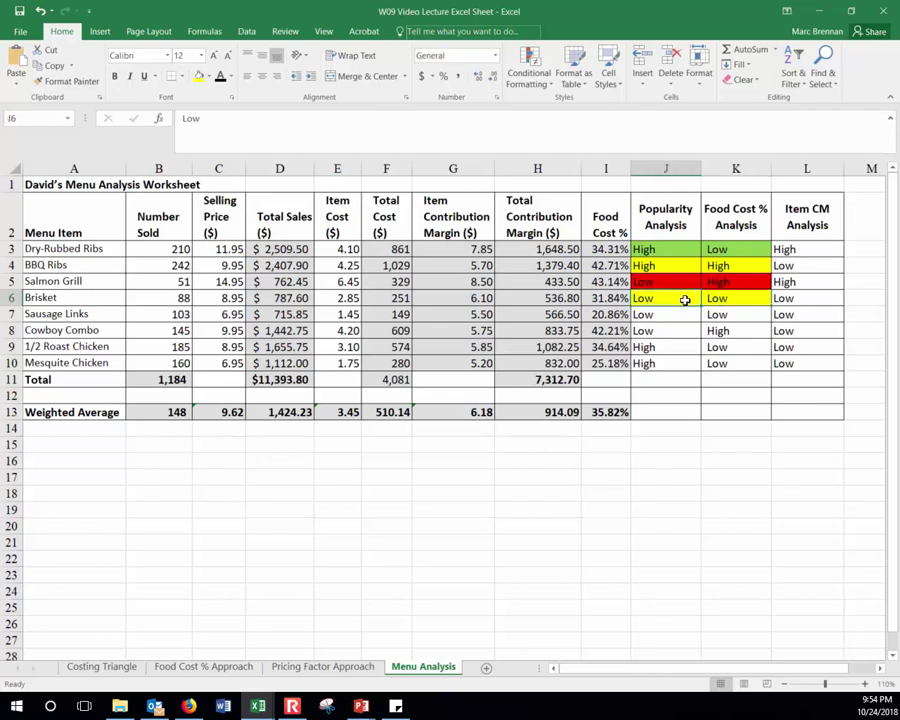
pyautogui.moveTo(665, 314); pyautogui.dragTo(735, 314)
pyautogui.click(199, 76)
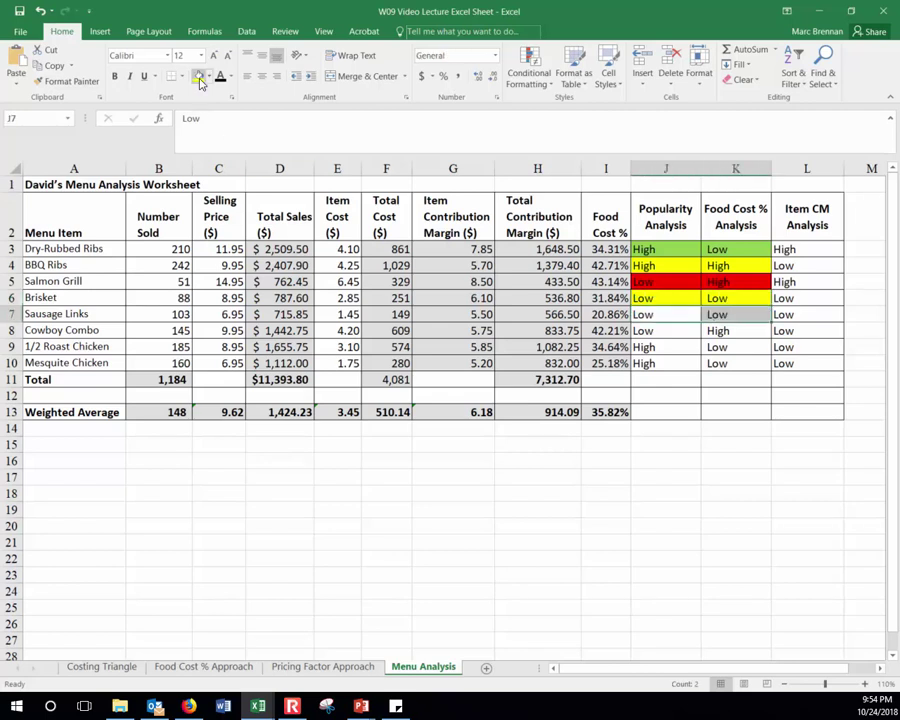
# Fill the Cowboy Combo ratings J8:K8 with red
pyautogui.click(669, 331)
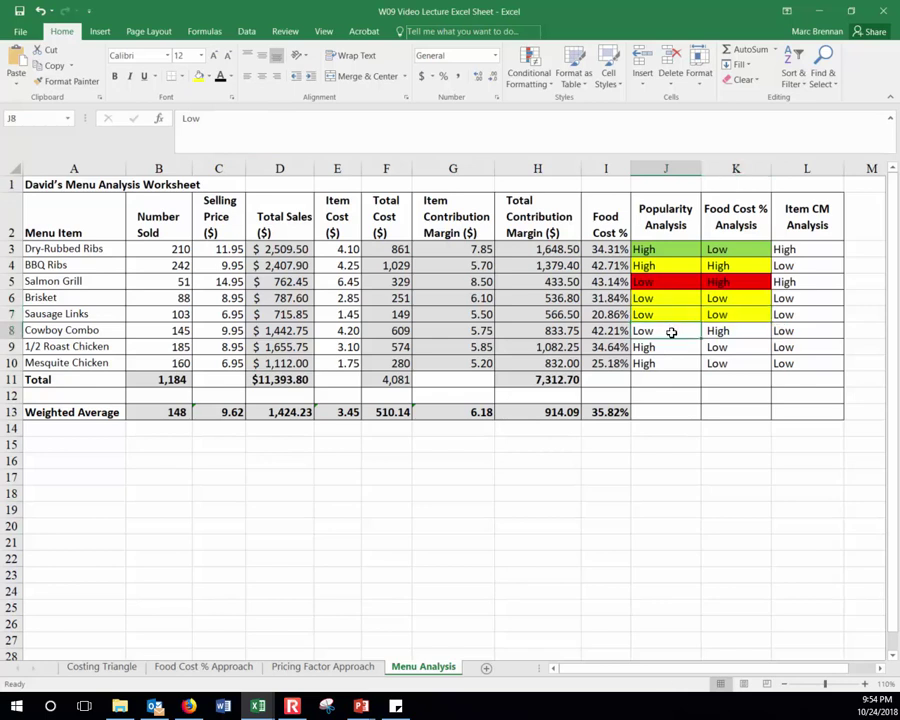
pyautogui.moveTo(732, 332); pyautogui.dragTo(676, 332)
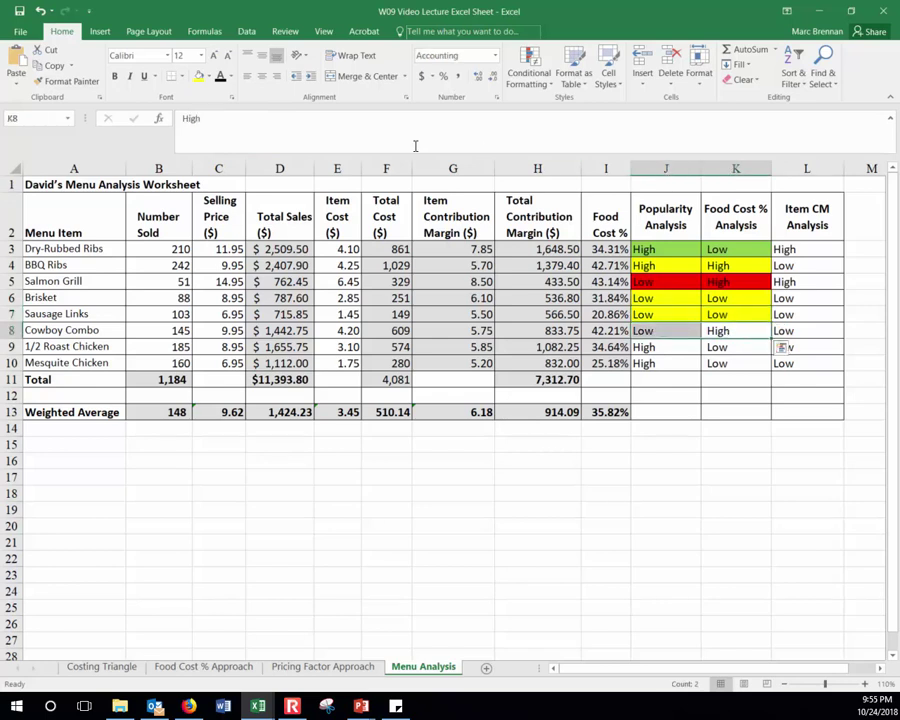
pyautogui.click(209, 76)
pyautogui.click(203, 186)
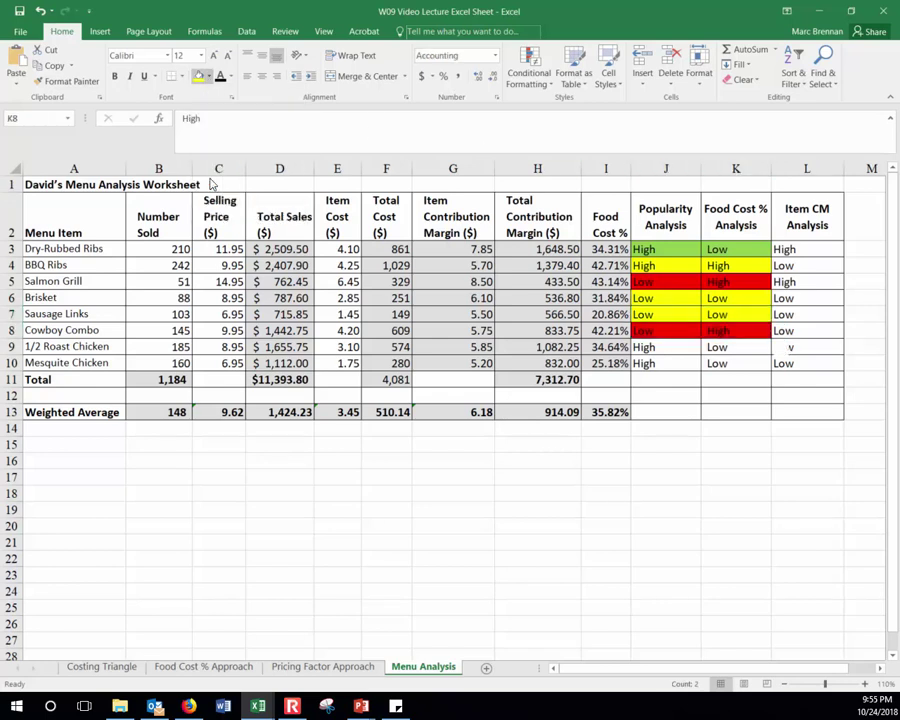
pyautogui.click(783, 205)
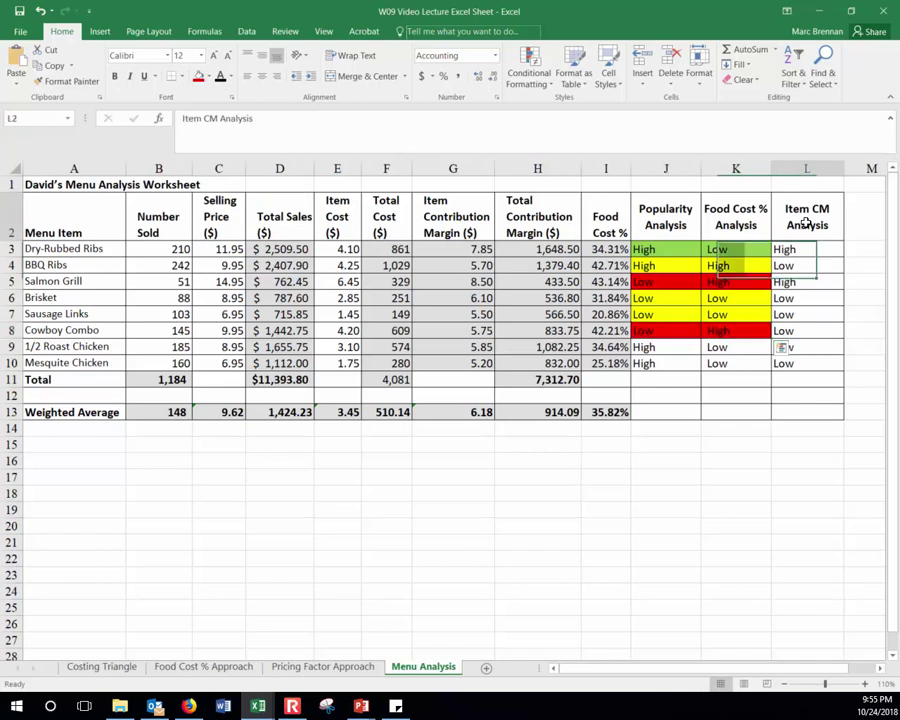
pyautogui.click(698, 333)
pyautogui.moveTo(698, 333); pyautogui.dragTo(711, 333)
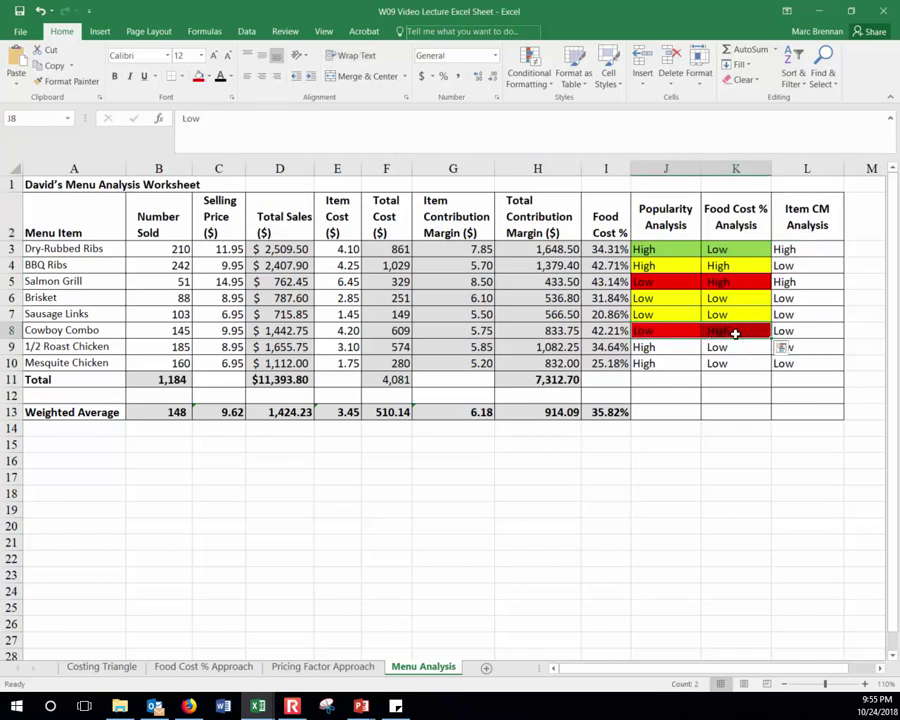
pyautogui.click(803, 335)
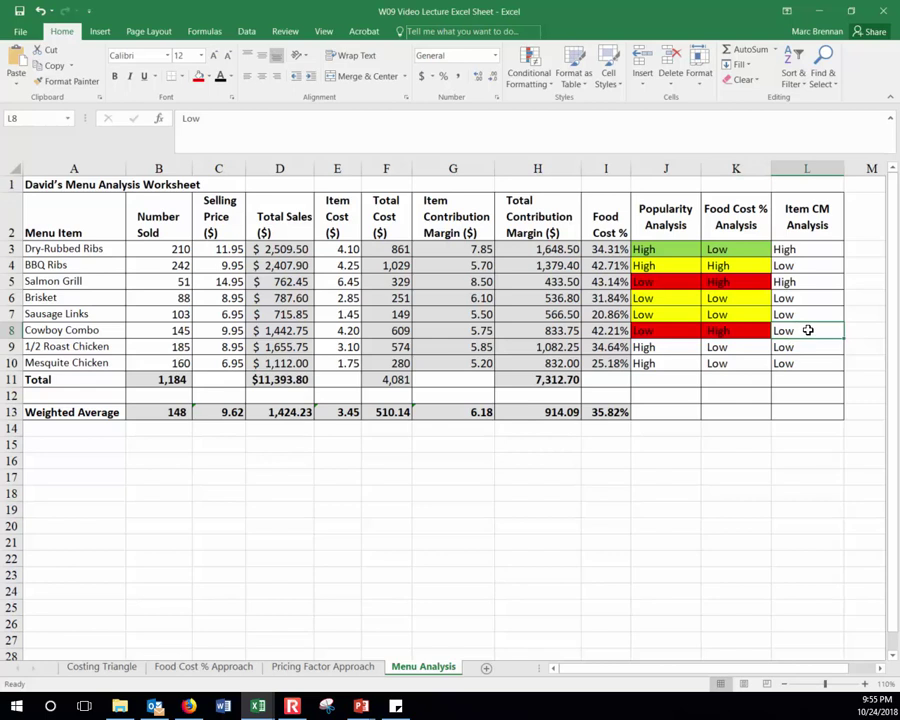
pyautogui.moveTo(693, 331); pyautogui.dragTo(727, 331)
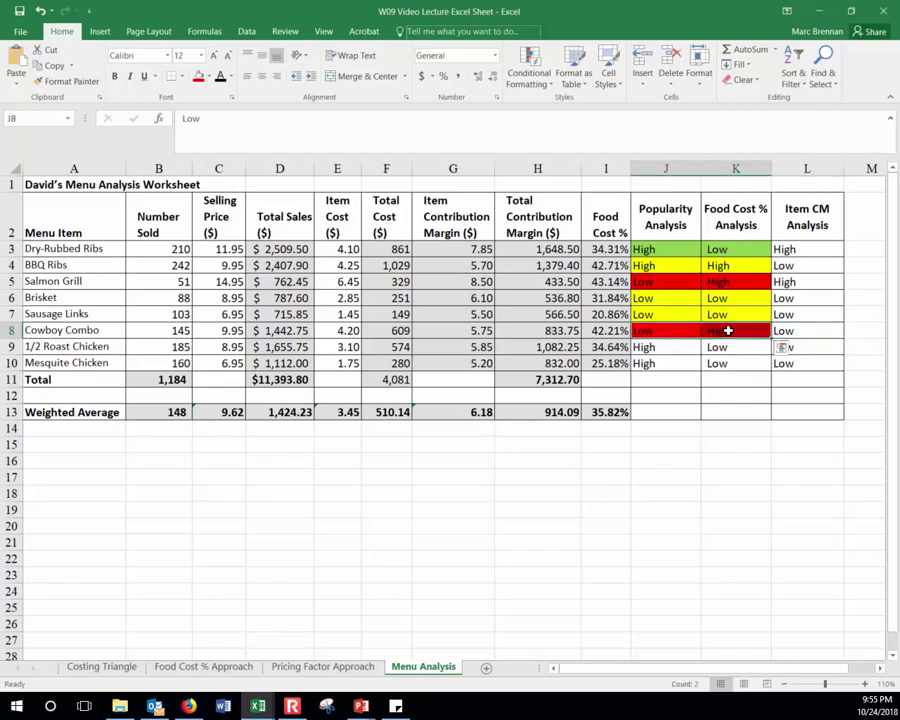
pyautogui.moveTo(668, 331); pyautogui.dragTo(786, 329)
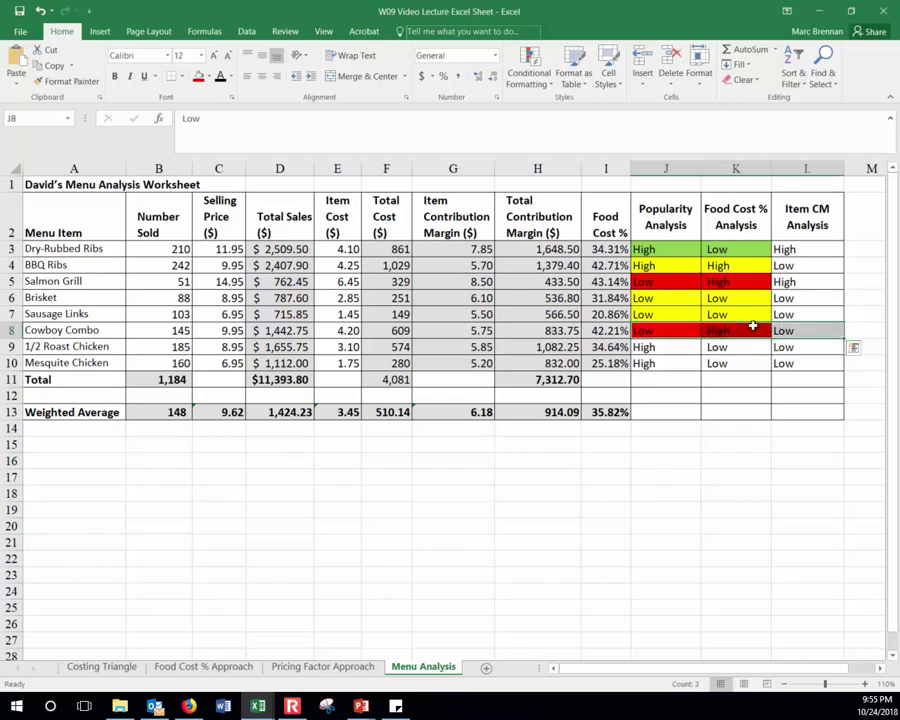
# Fill the two chicken items' ratings J9:K10 with green
pyautogui.click(690, 346)
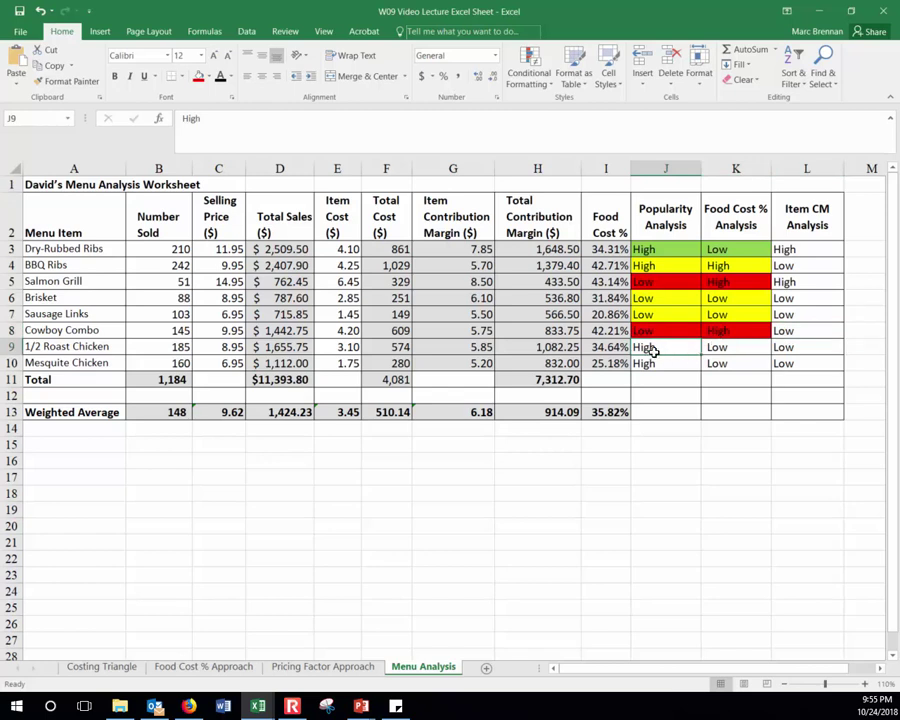
pyautogui.moveTo(701, 346); pyautogui.dragTo(712, 362)
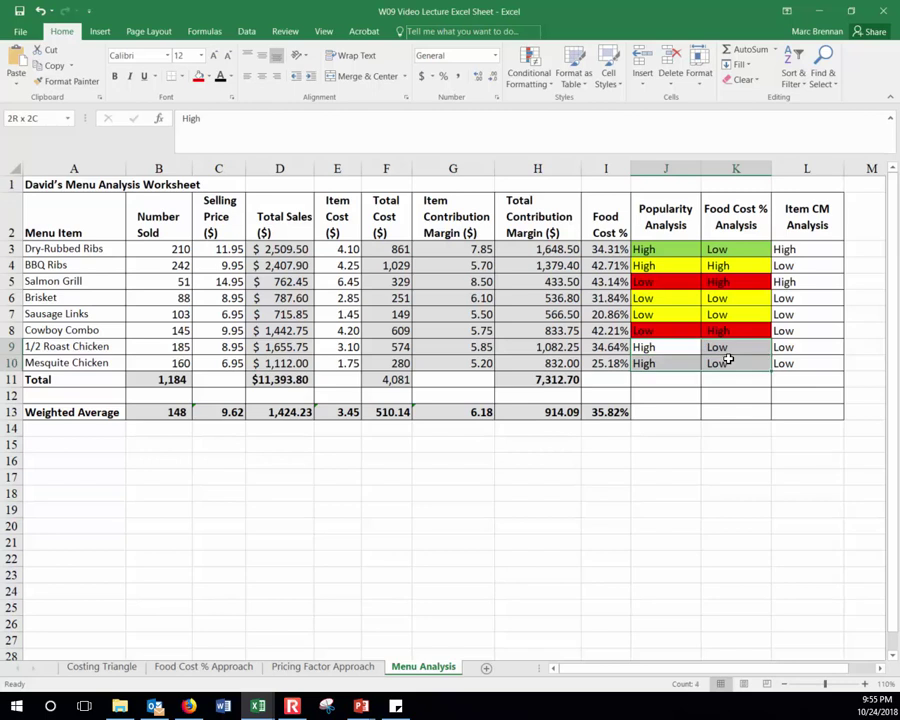
pyautogui.click(208, 77)
pyautogui.click(255, 182)
pyautogui.press('Up')
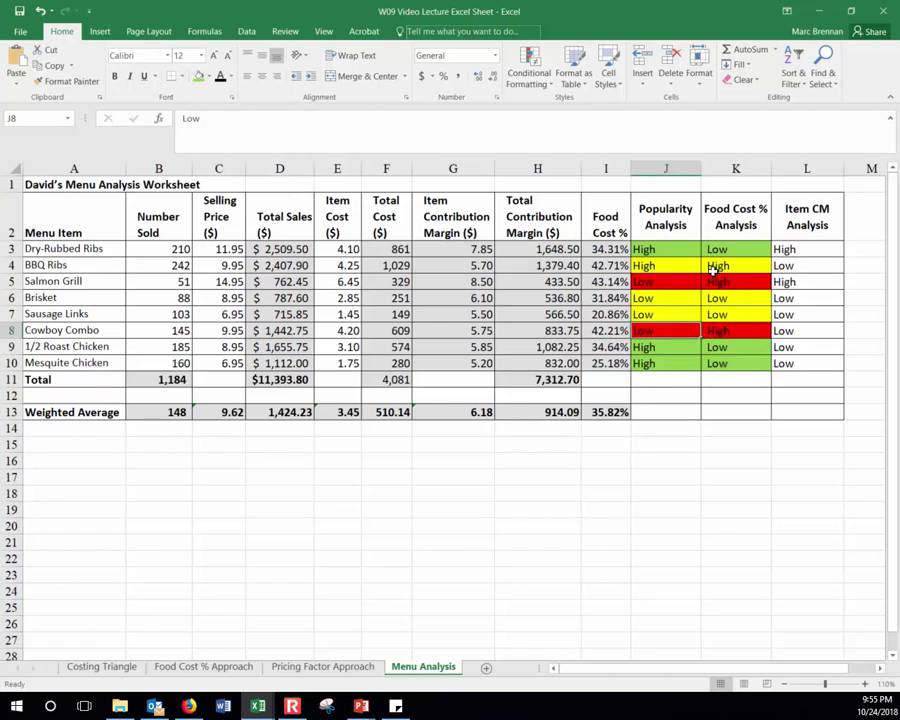
# Fill the Dry-Rubbed Ribs Item CM rating in L3 green
pyautogui.click(671, 250)
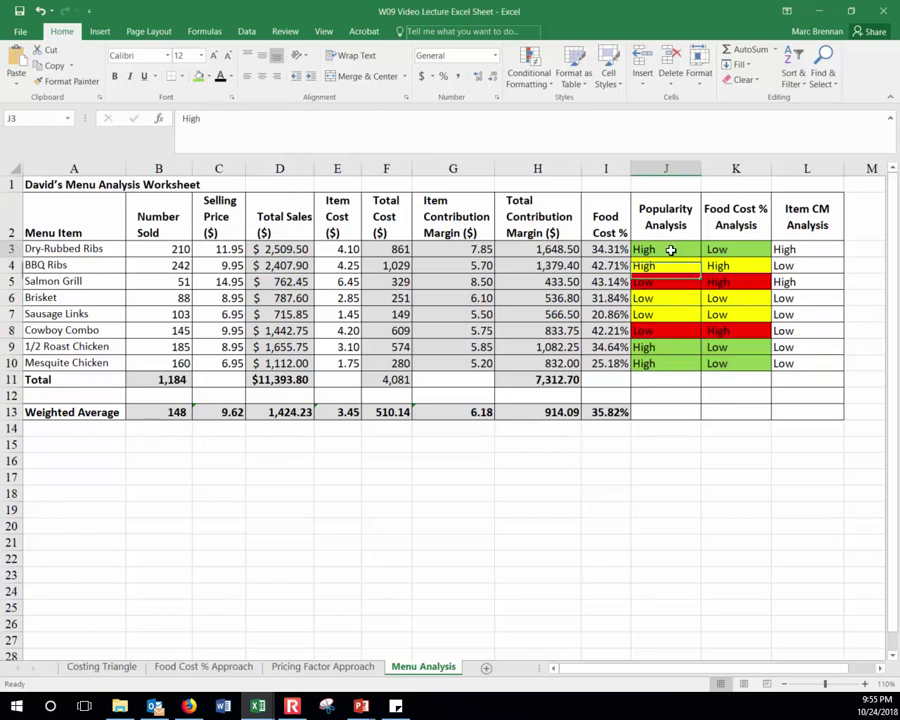
pyautogui.click(720, 249)
pyautogui.moveTo(699, 248); pyautogui.dragTo(732, 362)
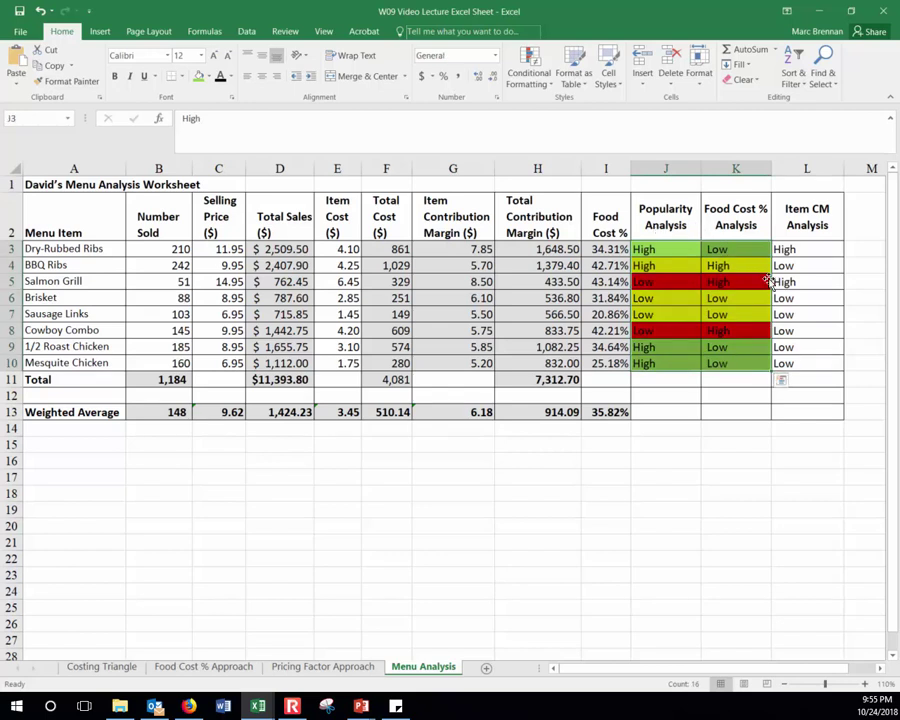
pyautogui.click(737, 252)
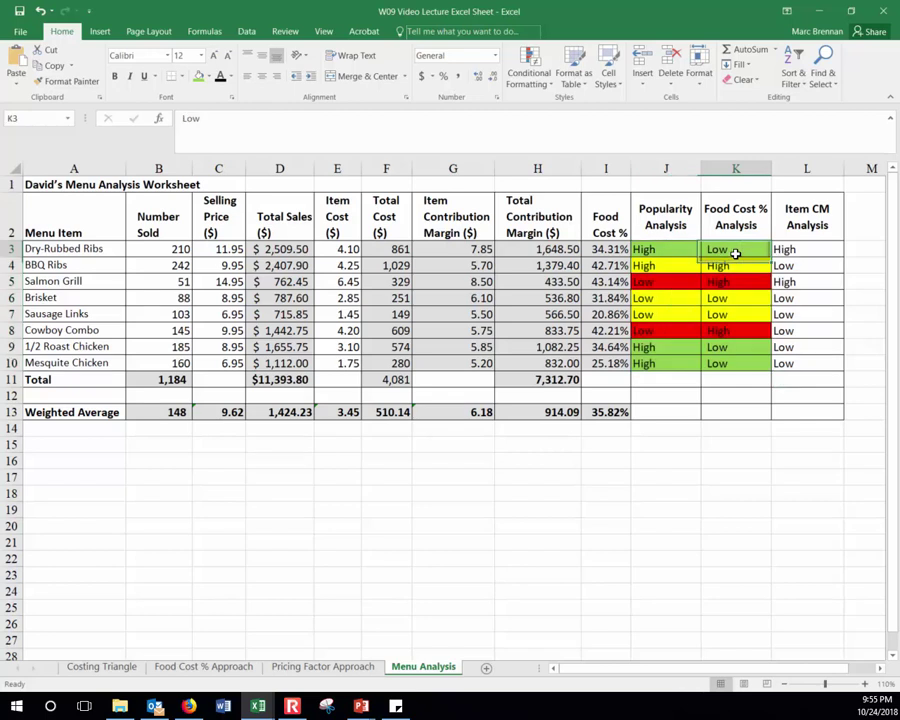
pyautogui.click(790, 249)
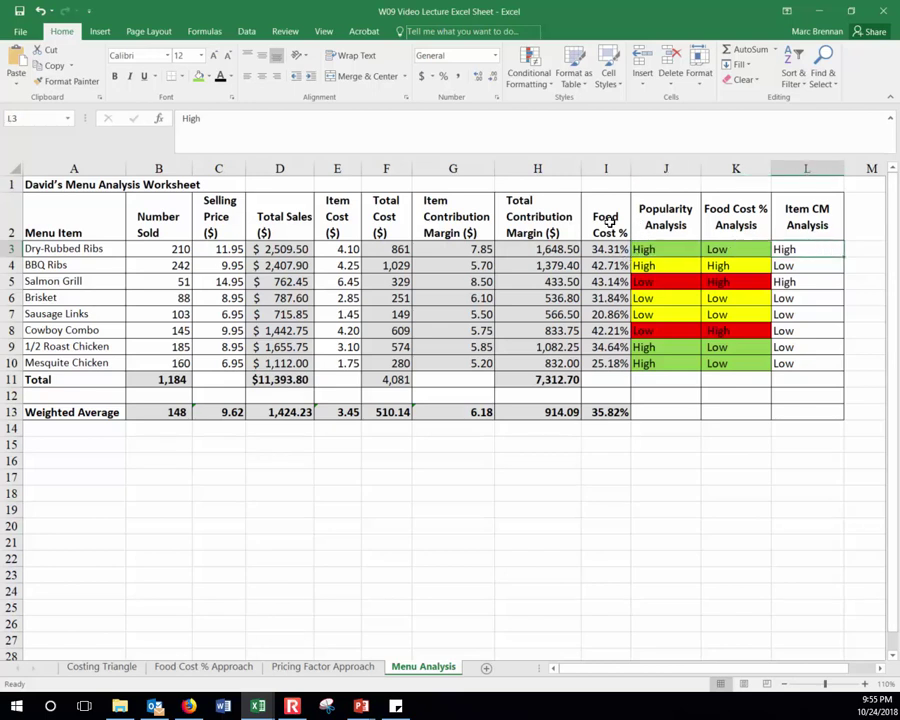
pyautogui.moveTo(725, 224); pyautogui.dragTo(748, 406)
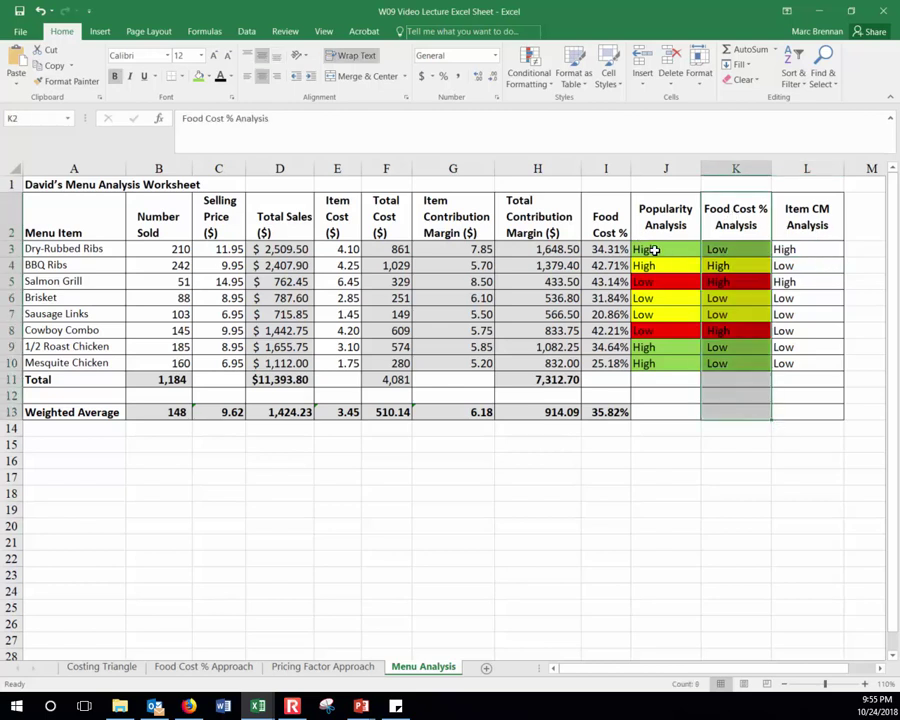
pyautogui.click(648, 249)
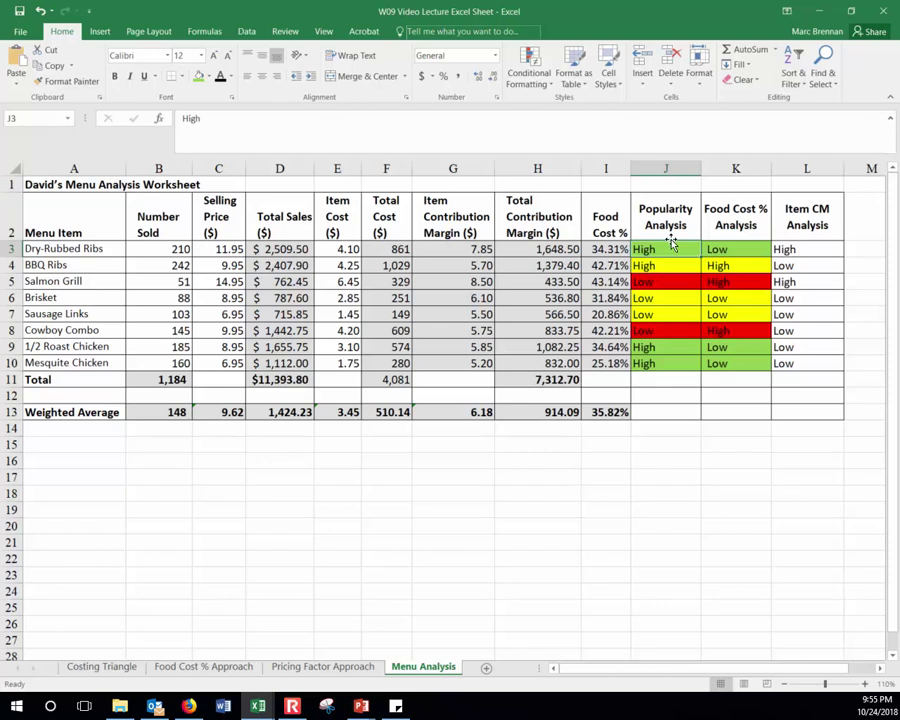
pyautogui.click(804, 251)
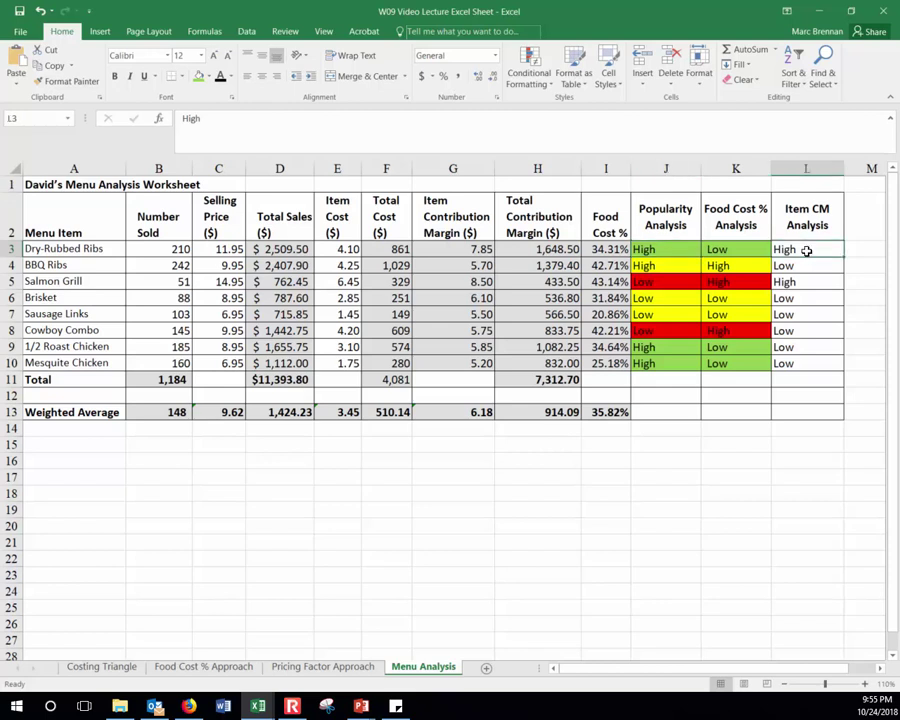
pyautogui.click(202, 79)
# Review the three Dry-Rubbed Ribs ratings across J3:L3
pyautogui.moveTo(647, 250); pyautogui.dragTo(805, 250)
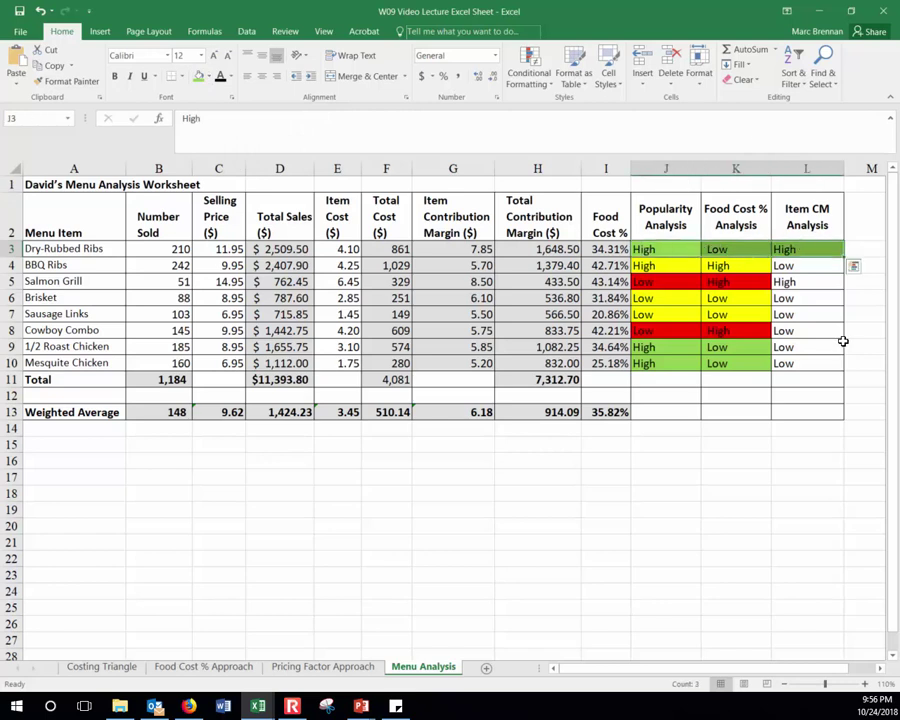
pyautogui.click(98, 250)
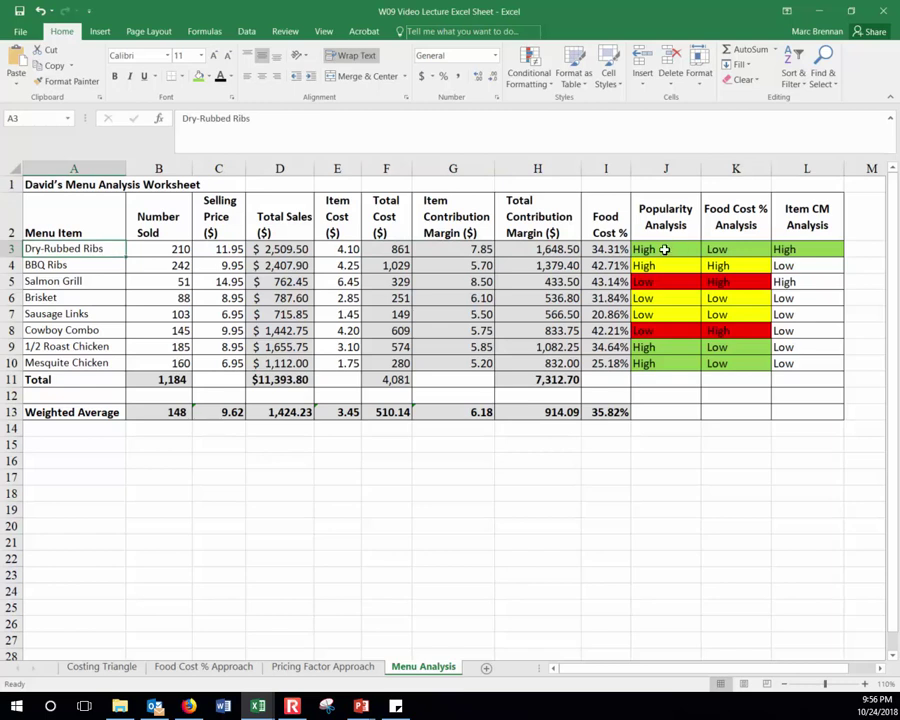
pyautogui.click(664, 250)
pyautogui.click(752, 250)
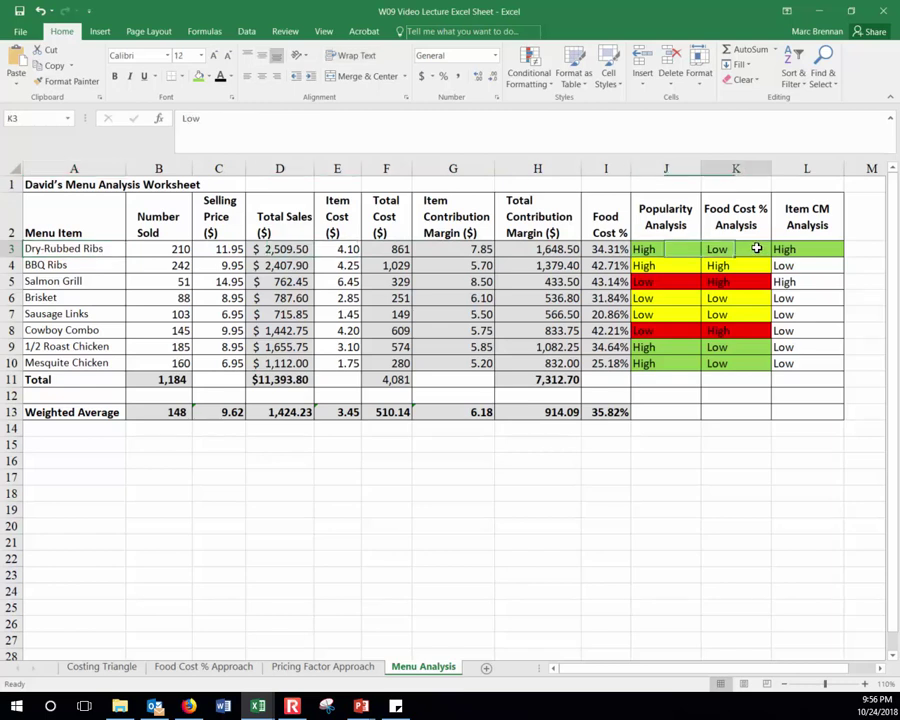
pyautogui.click(830, 249)
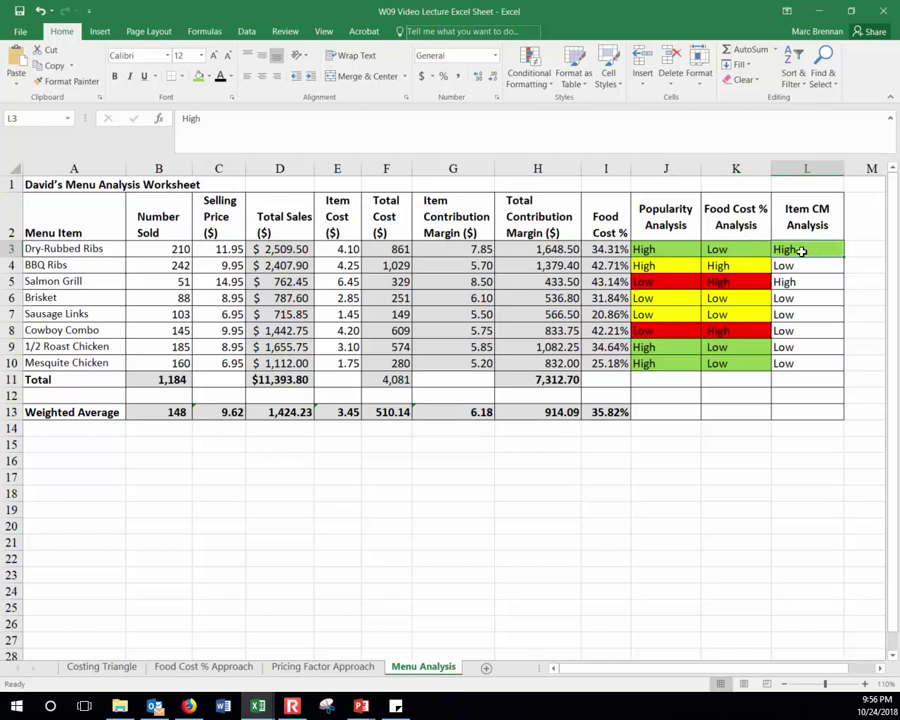
pyautogui.moveTo(690, 250); pyautogui.dragTo(802, 254)
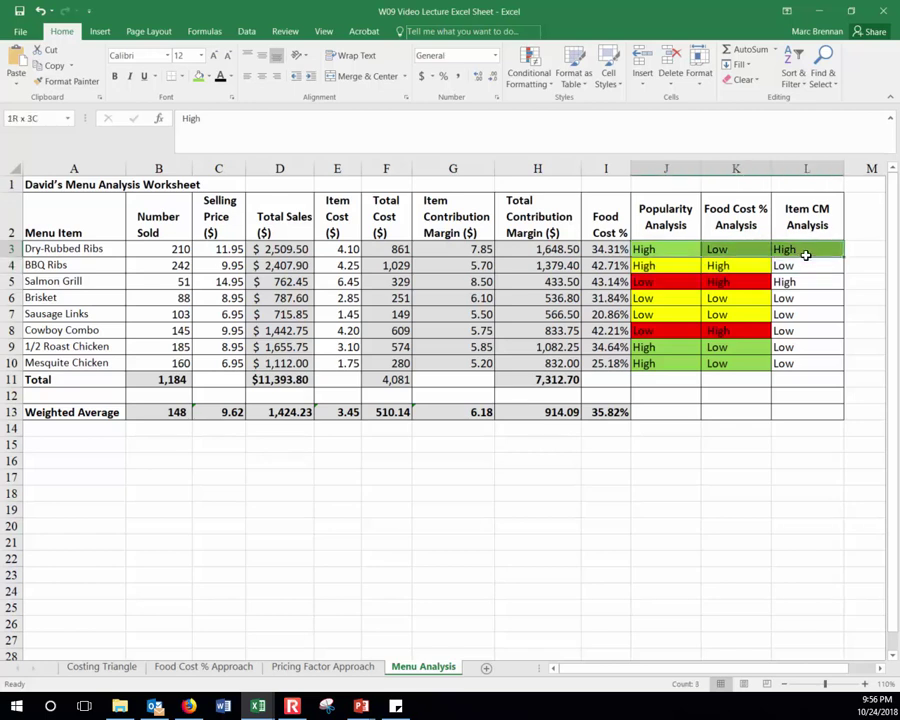
pyautogui.click(713, 257)
pyautogui.moveTo(683, 251); pyautogui.dragTo(787, 247)
# Fill the BBQ Ribs Item CM rating in L4 yellow from Standard Colors
pyautogui.click(746, 262)
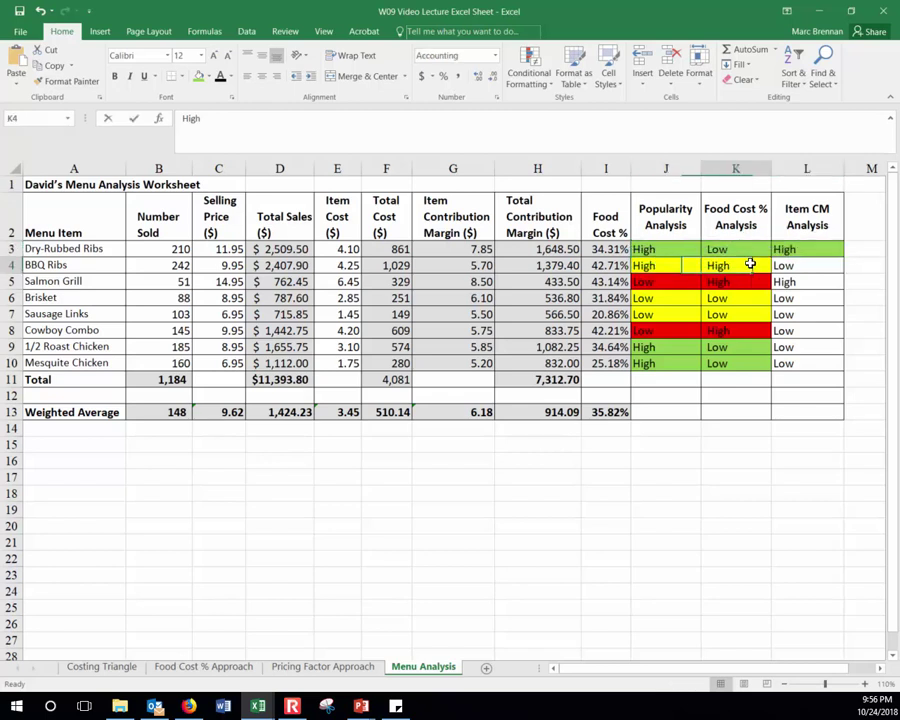
pyautogui.doubleClick(750, 264)
pyautogui.click(807, 266)
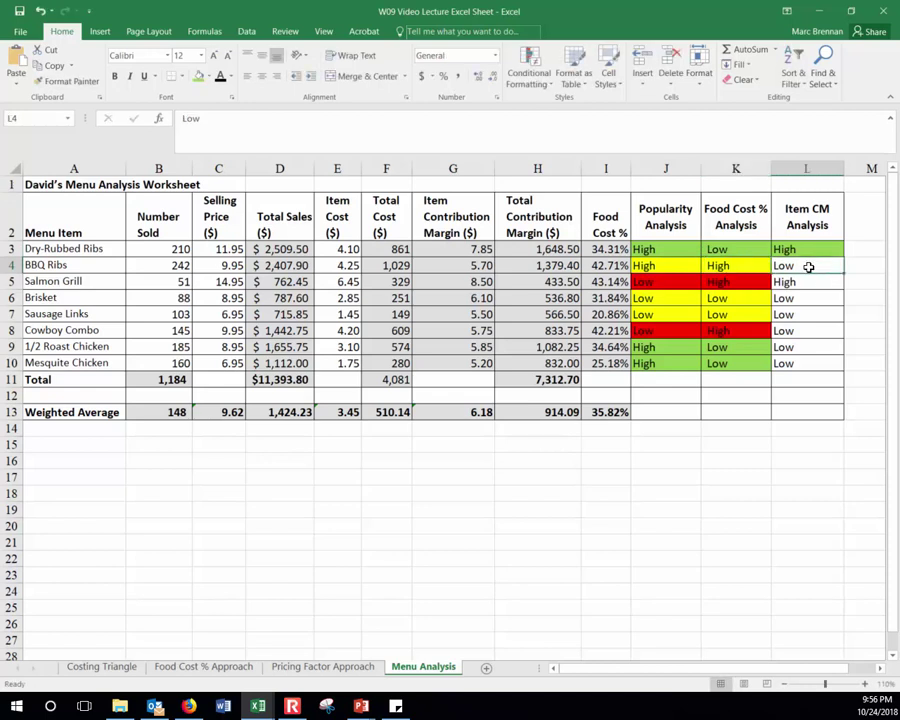
pyautogui.click(207, 77)
pyautogui.click(236, 180)
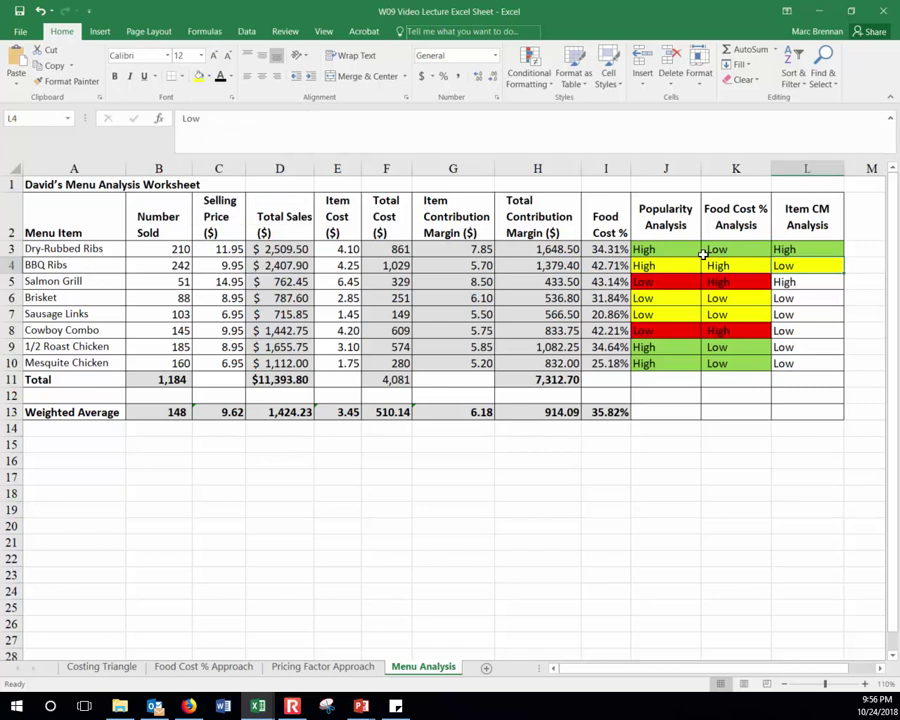
# Compare the BBQ Ribs popularity, food cost and Item CM ratings in row 4
pyautogui.click(663, 266)
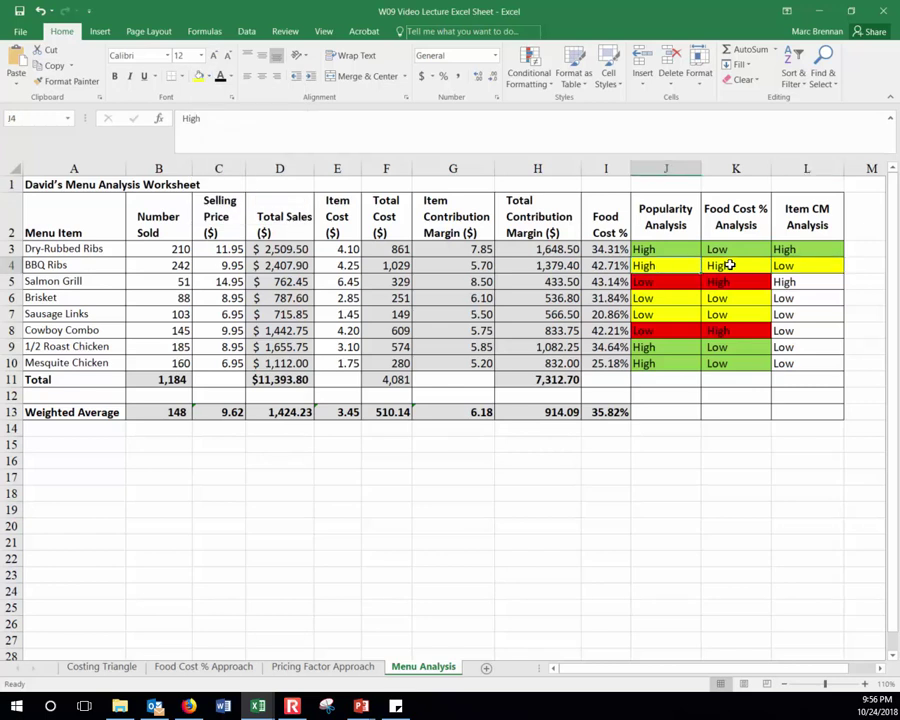
pyautogui.click(733, 264)
pyautogui.click(806, 267)
pyautogui.moveTo(766, 267); pyautogui.dragTo(778, 265)
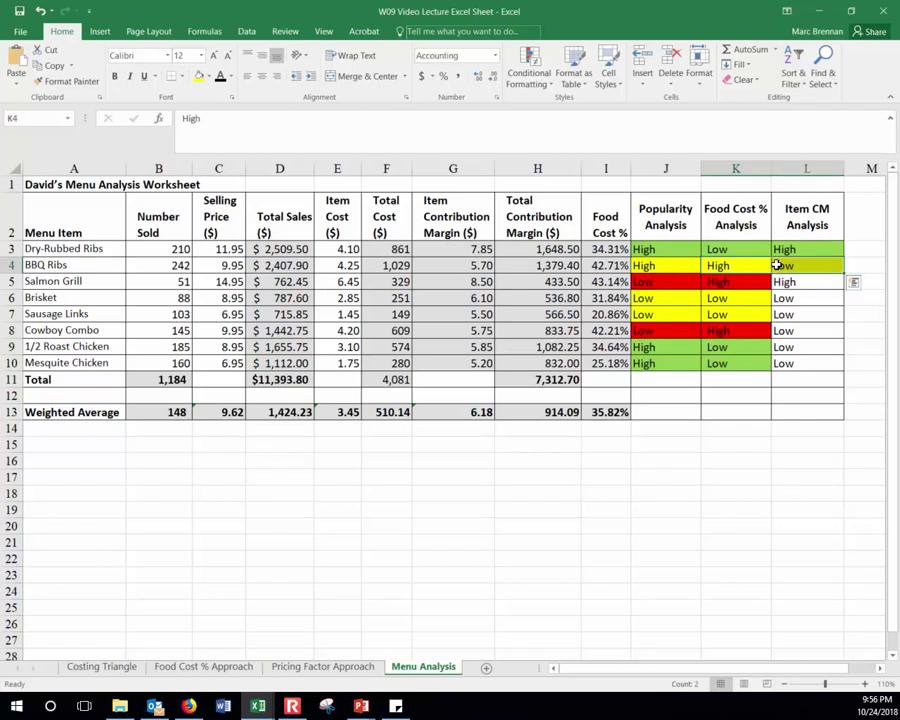
pyautogui.click(664, 264)
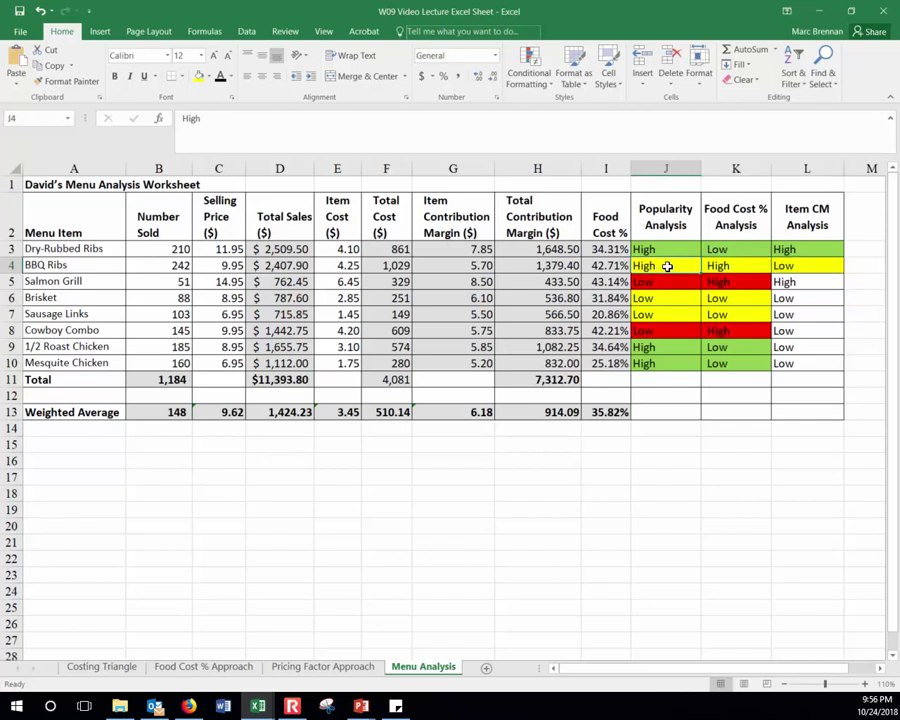
pyautogui.moveTo(750, 263); pyautogui.dragTo(804, 261)
pyautogui.click(721, 265)
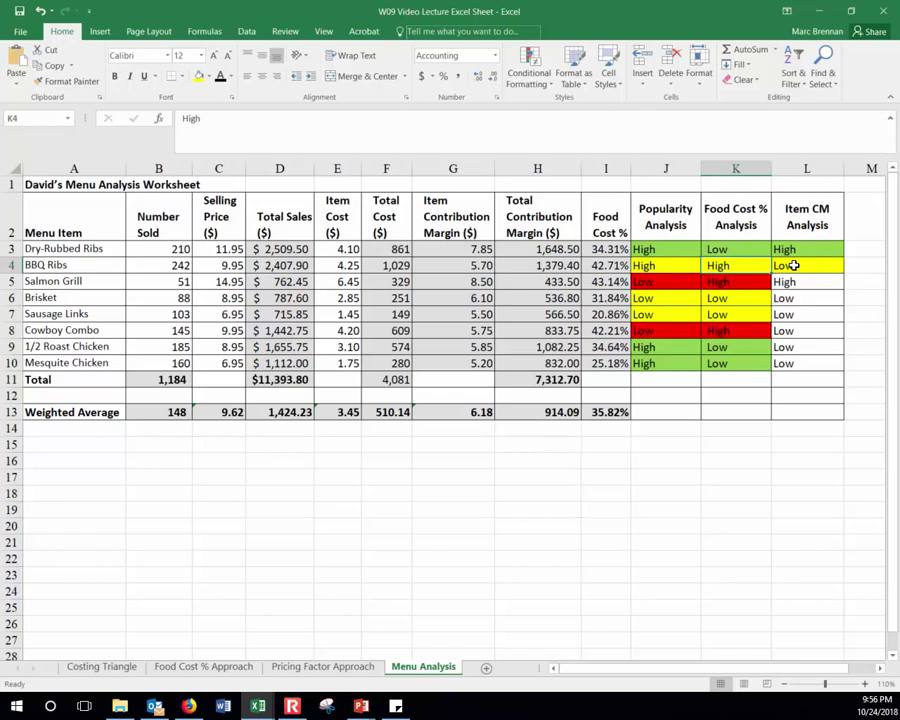
pyautogui.click(793, 265)
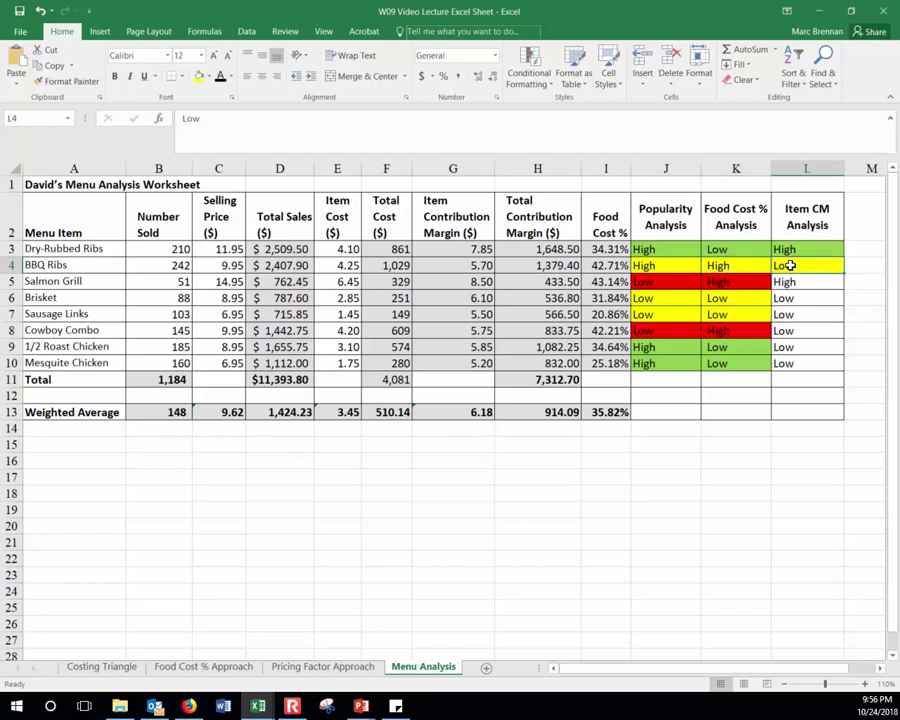
pyautogui.moveTo(763, 261); pyautogui.dragTo(788, 264)
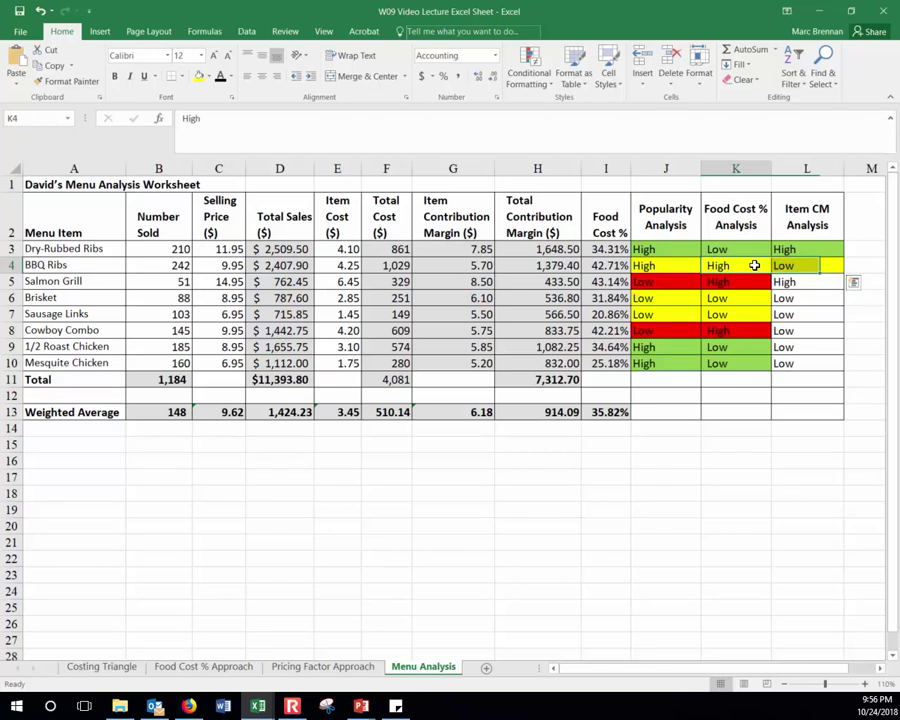
# Enter 'Great item' in M3 for Dry-Rubbed Ribs
pyautogui.click(861, 244)
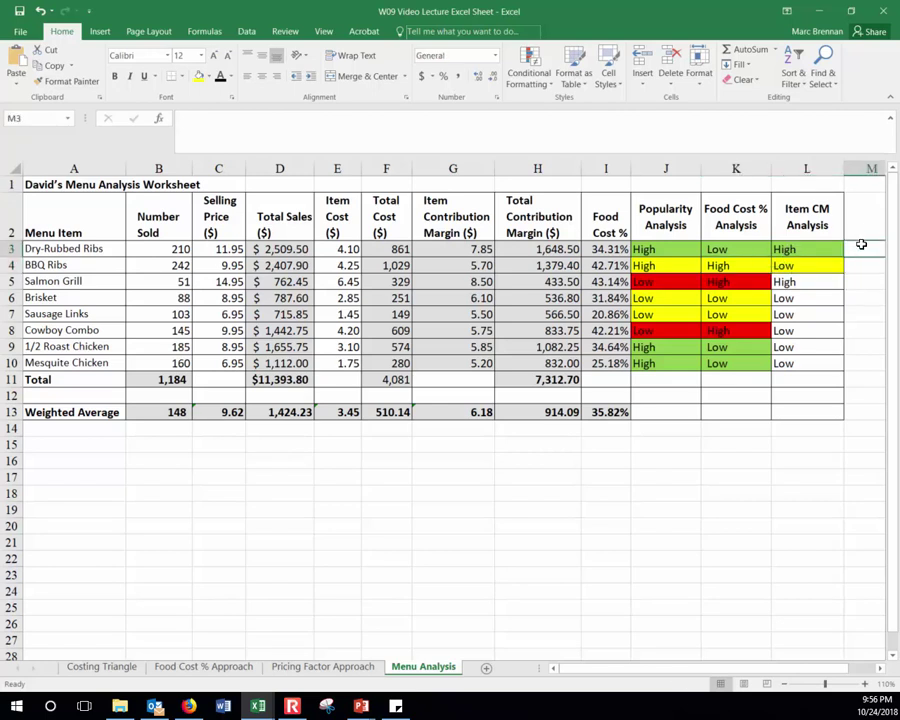
pyautogui.write('Great item')
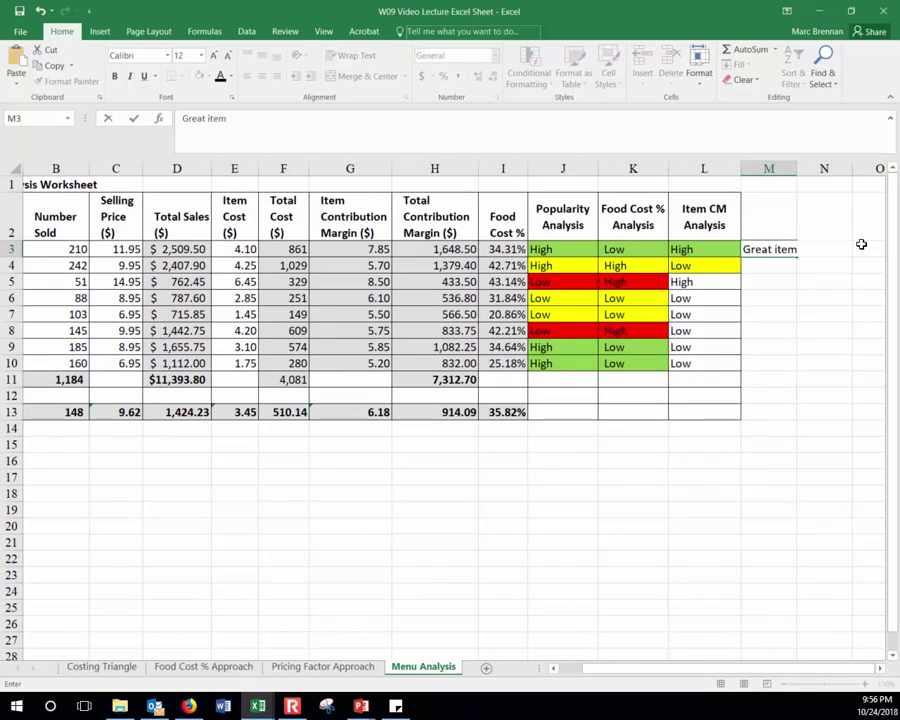
pyautogui.click(824, 347)
pyautogui.moveTo(560, 249); pyautogui.dragTo(701, 246)
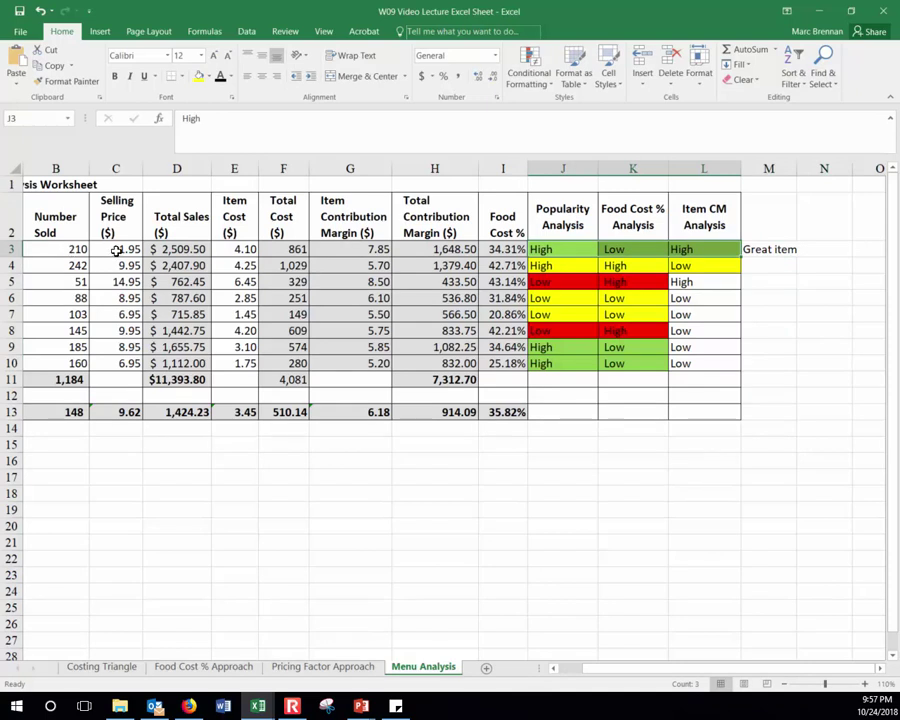
# Enter 'Need to either raise price or lower cost' in M4 for BBQ Ribs
pyautogui.click(575, 267)
pyautogui.click(759, 266)
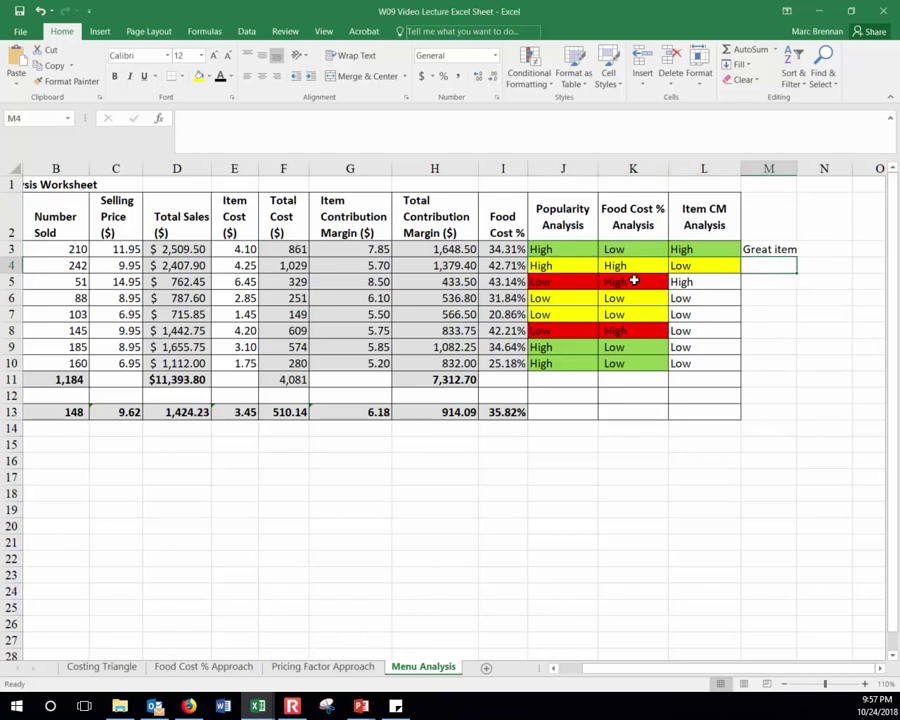
pyautogui.click(575, 267)
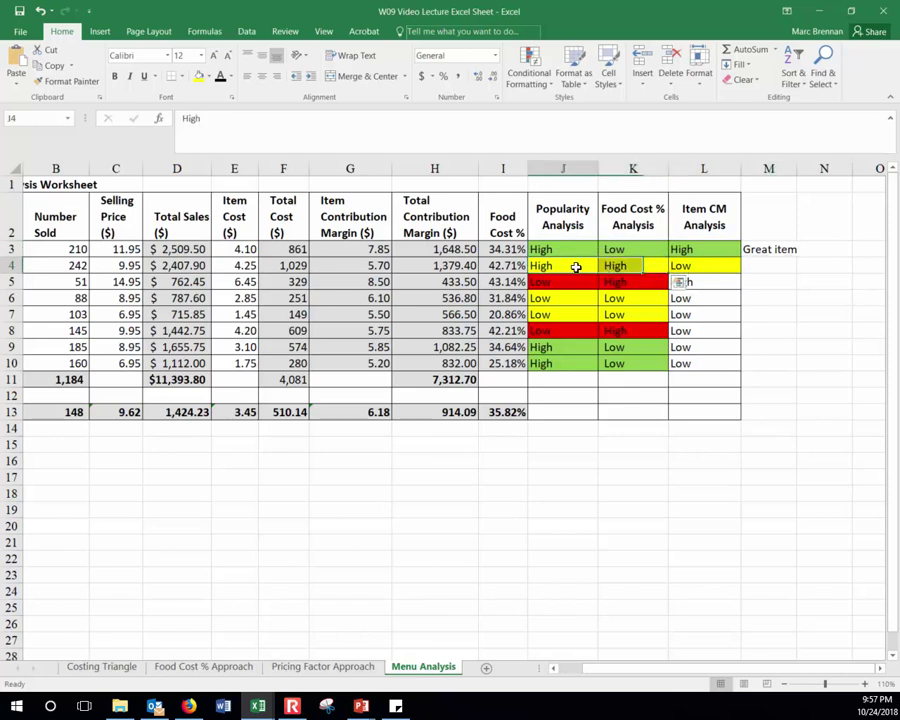
pyautogui.click(766, 265)
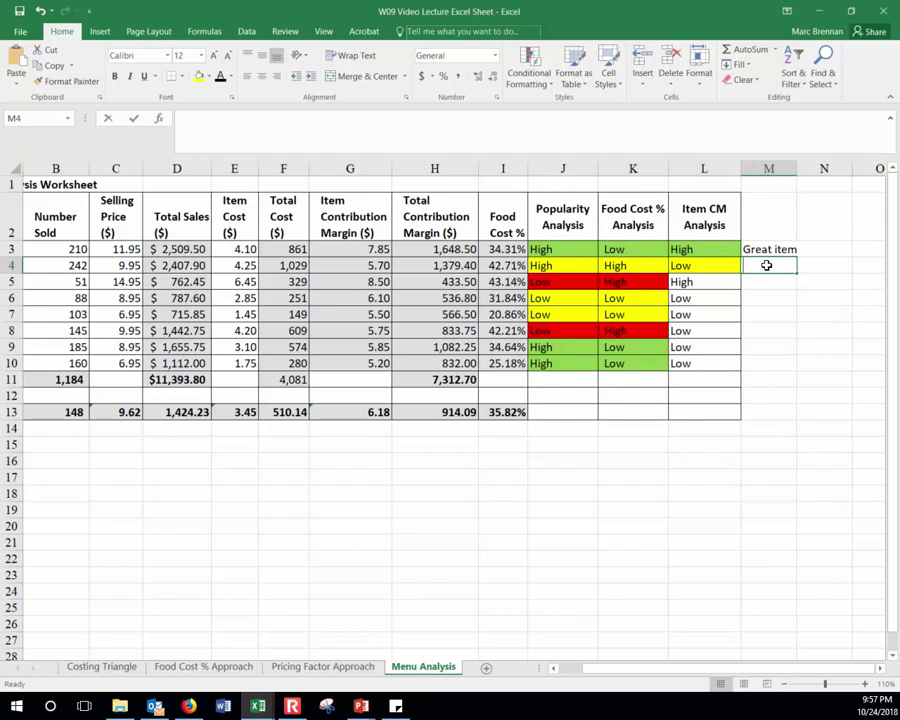
pyautogui.write('Need to either')
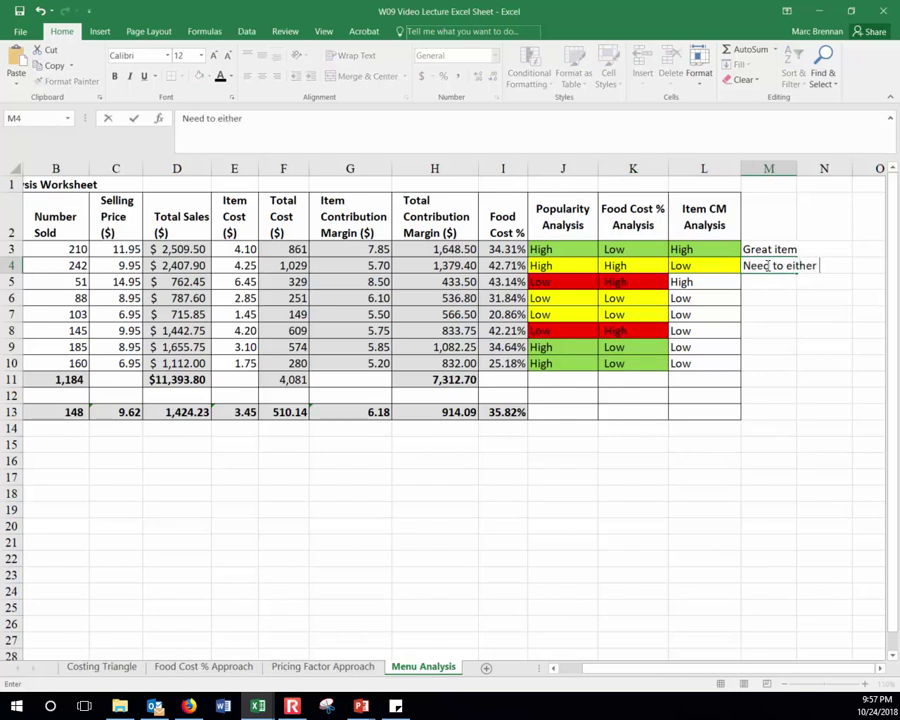
pyautogui.write(' raise price ')
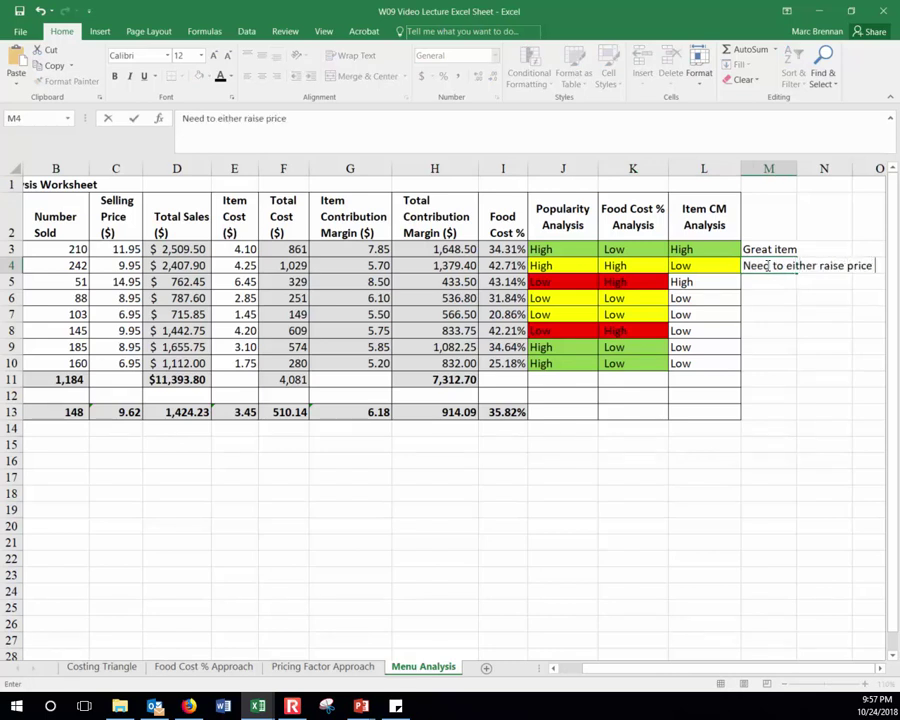
pyautogui.write('or lower cost')
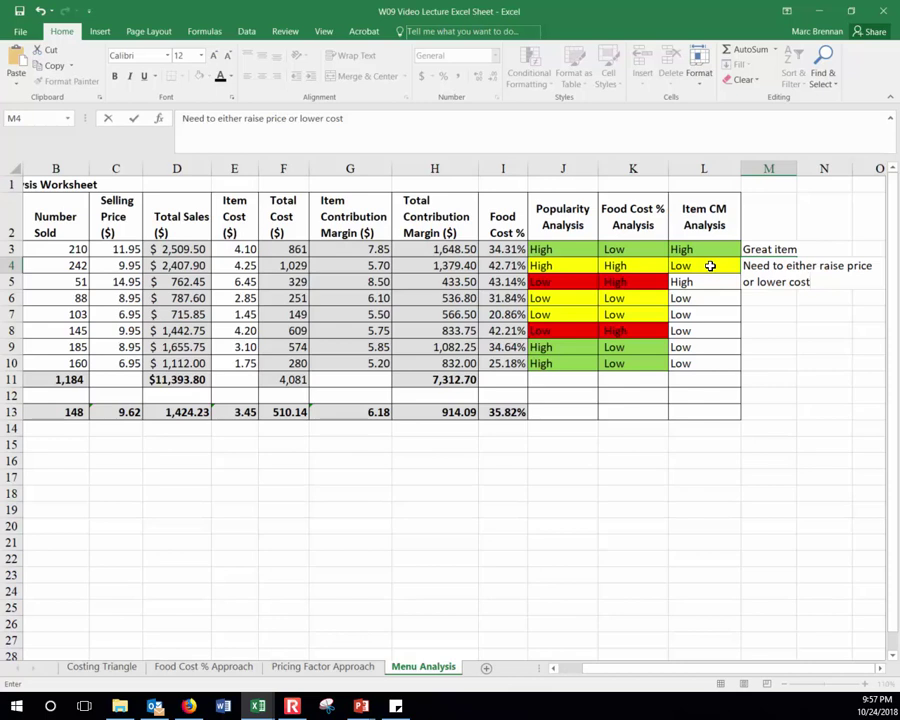
pyautogui.press('Return')
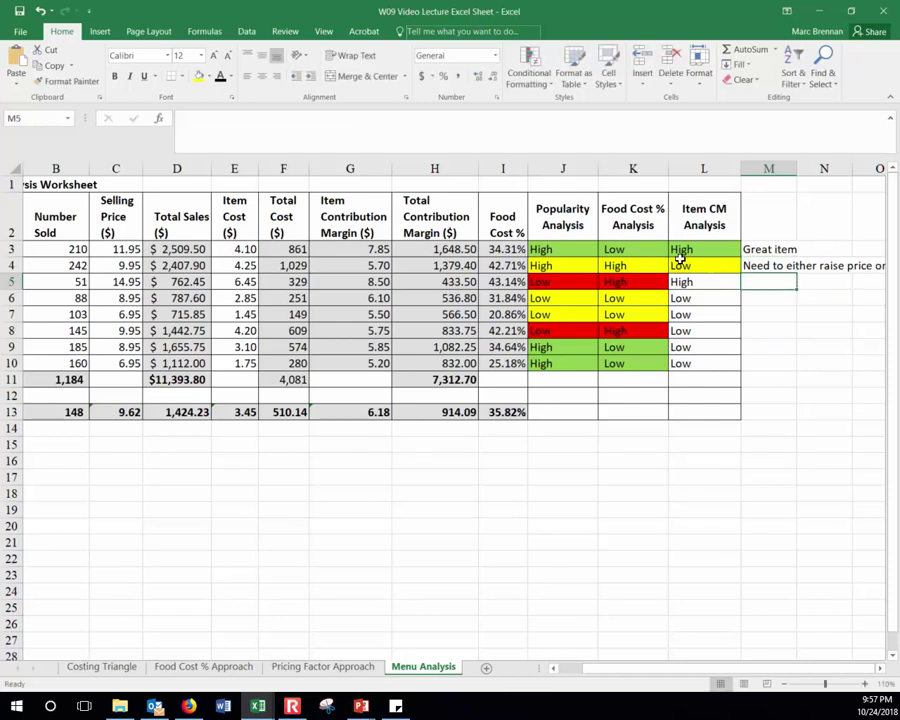
pyautogui.click(70, 265)
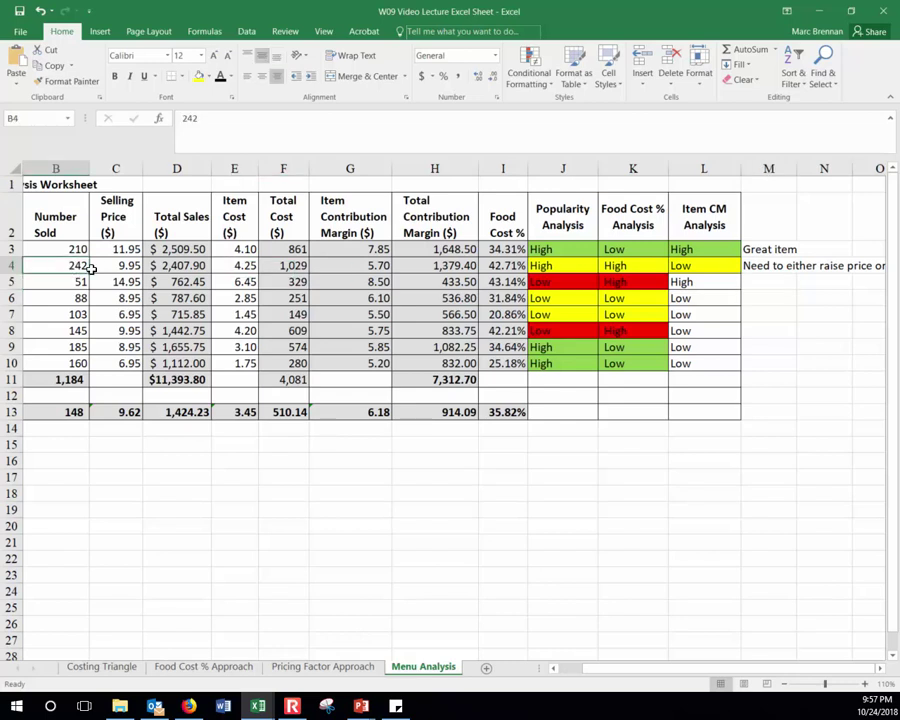
pyautogui.click(106, 265)
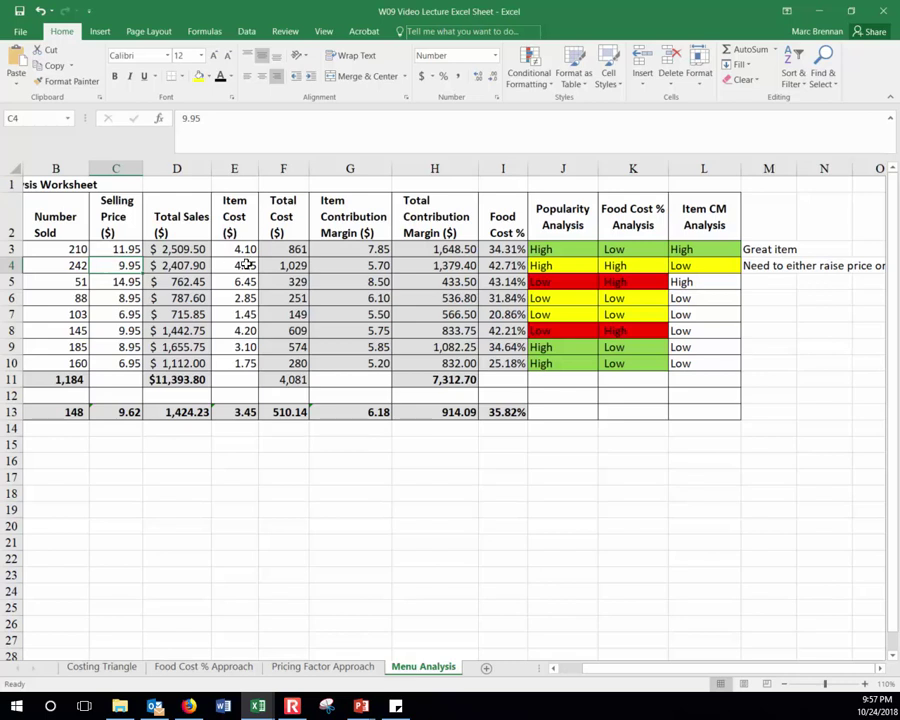
pyautogui.click(389, 265)
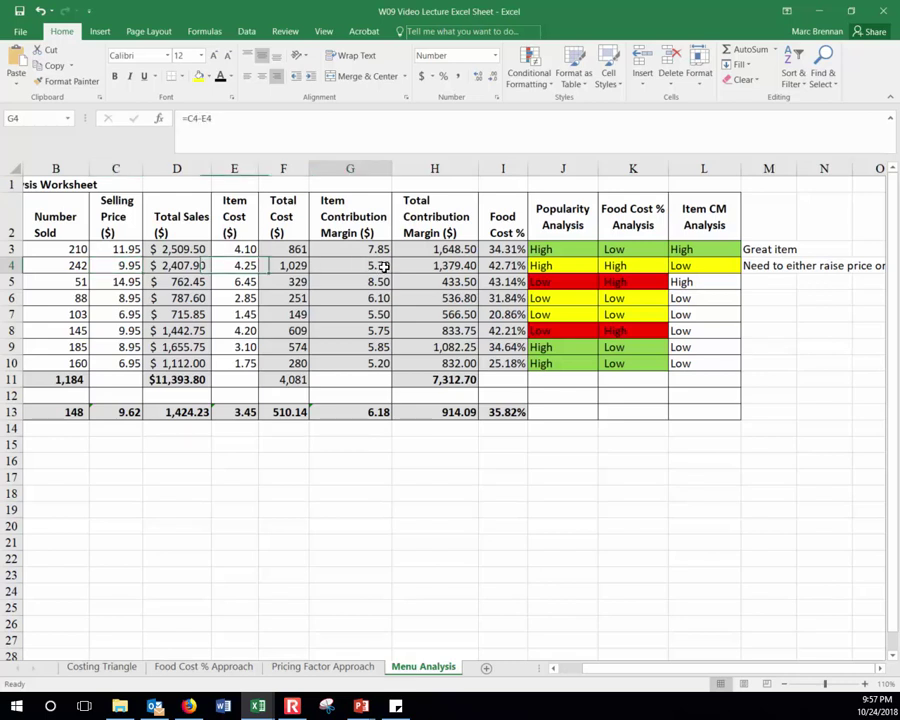
pyautogui.click(372, 410)
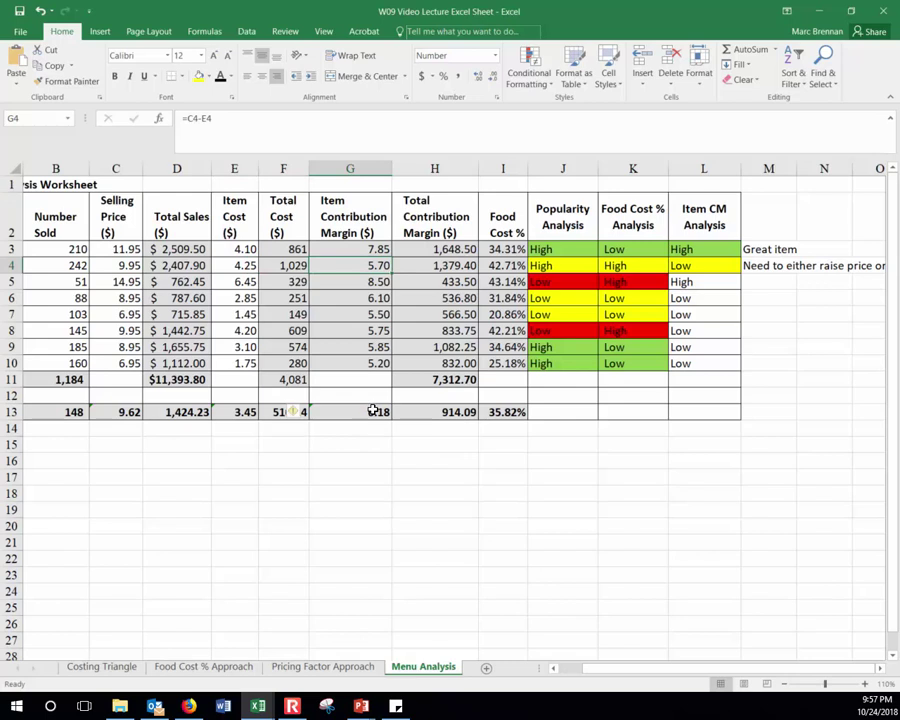
pyautogui.click(138, 265)
pyautogui.click(378, 264)
pyautogui.click(127, 266)
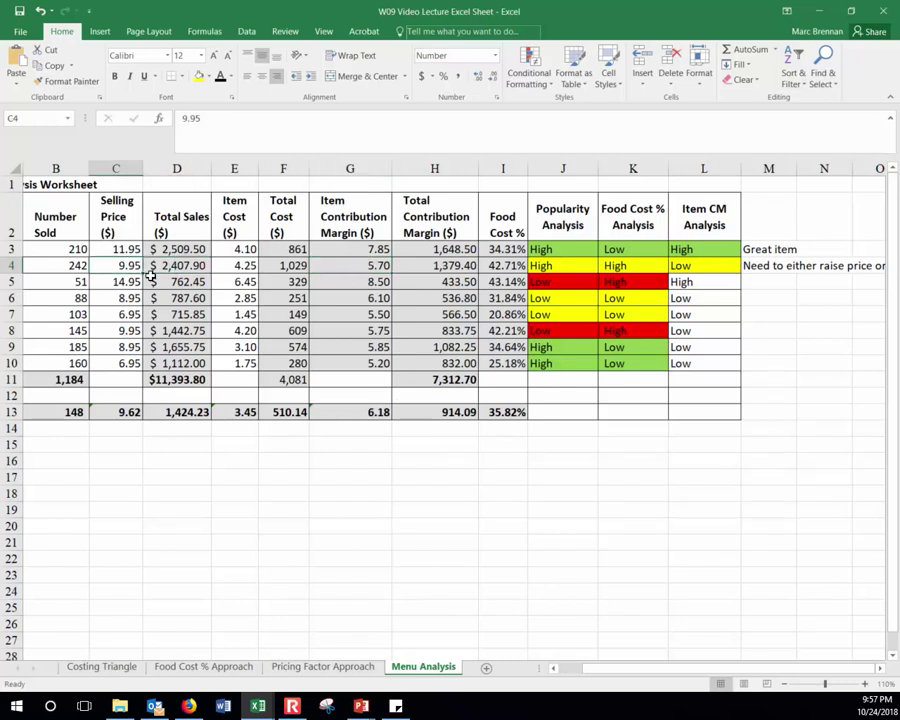
pyautogui.click(373, 265)
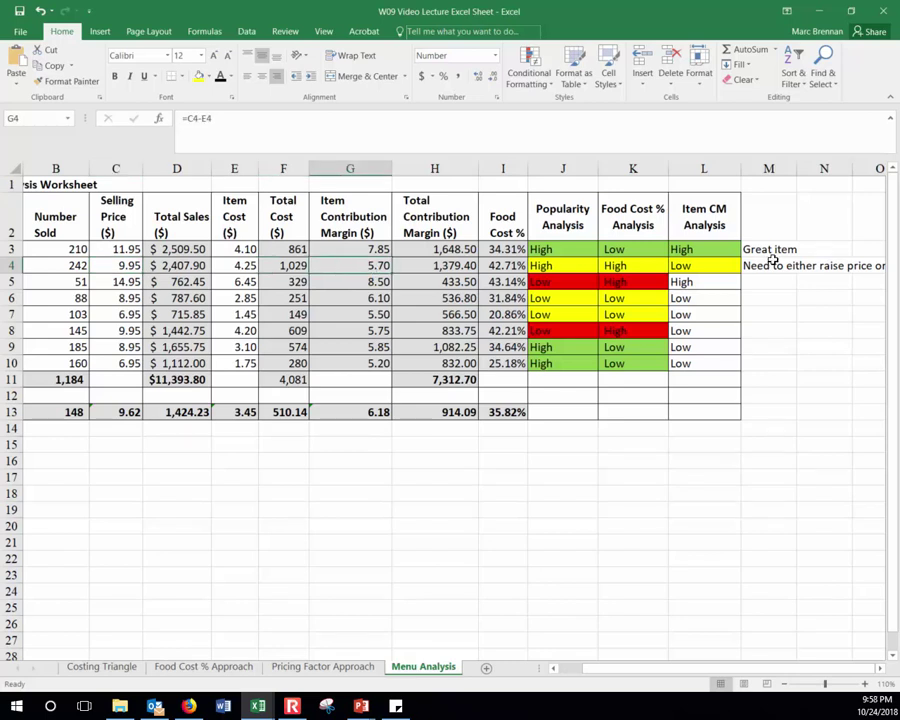
pyautogui.click(692, 267)
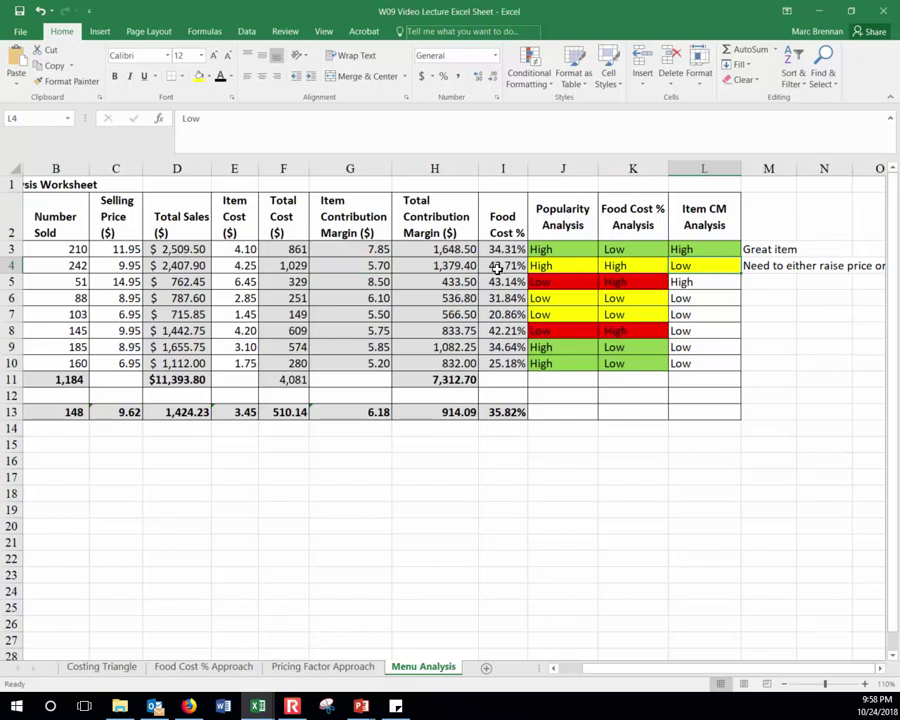
pyautogui.click(497, 268)
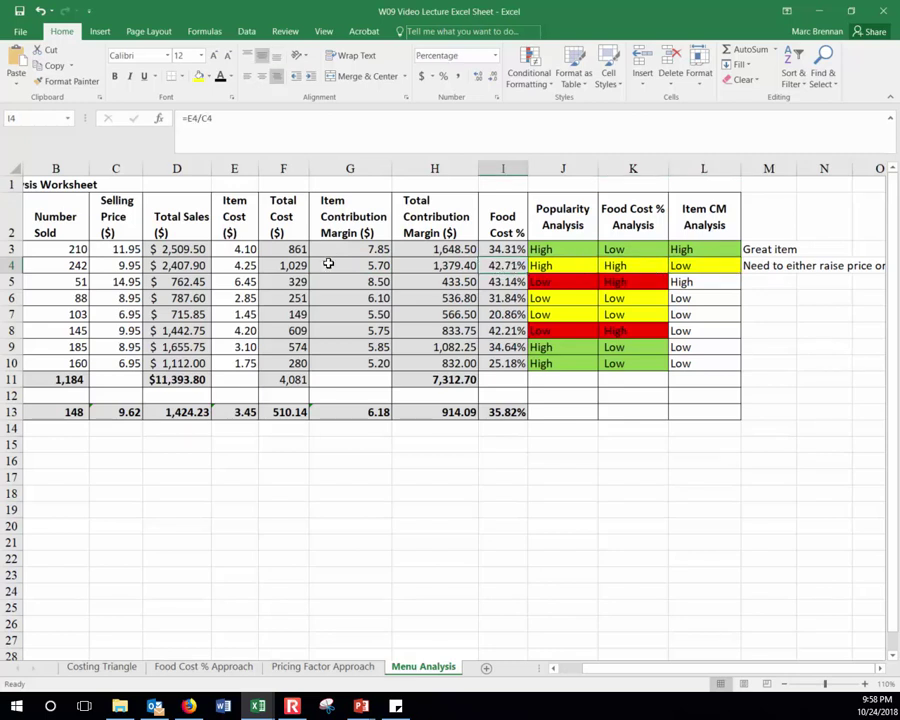
pyautogui.click(125, 265)
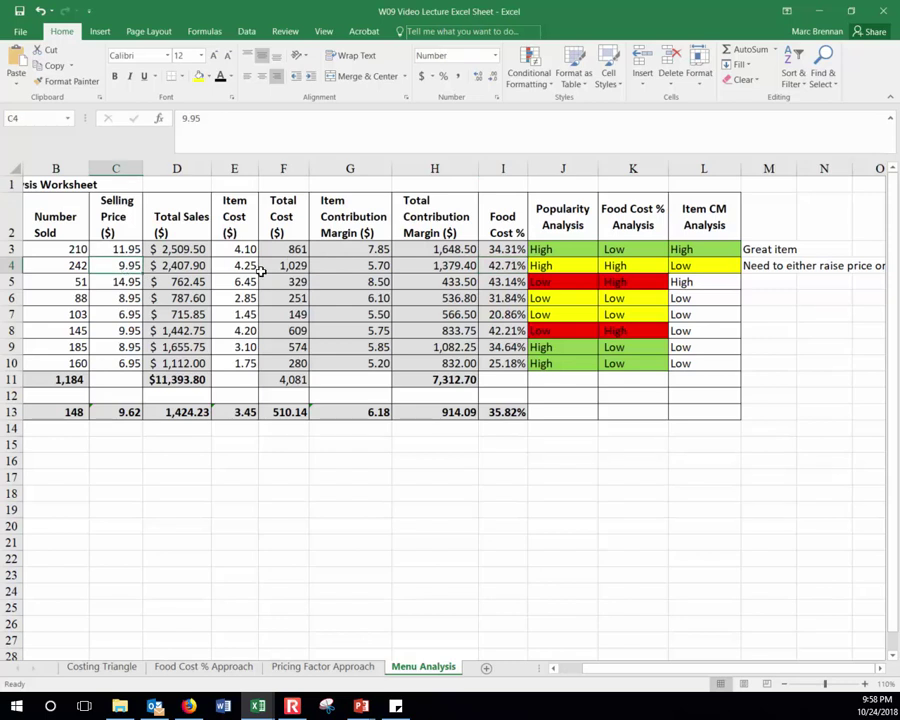
pyautogui.write('10.95')
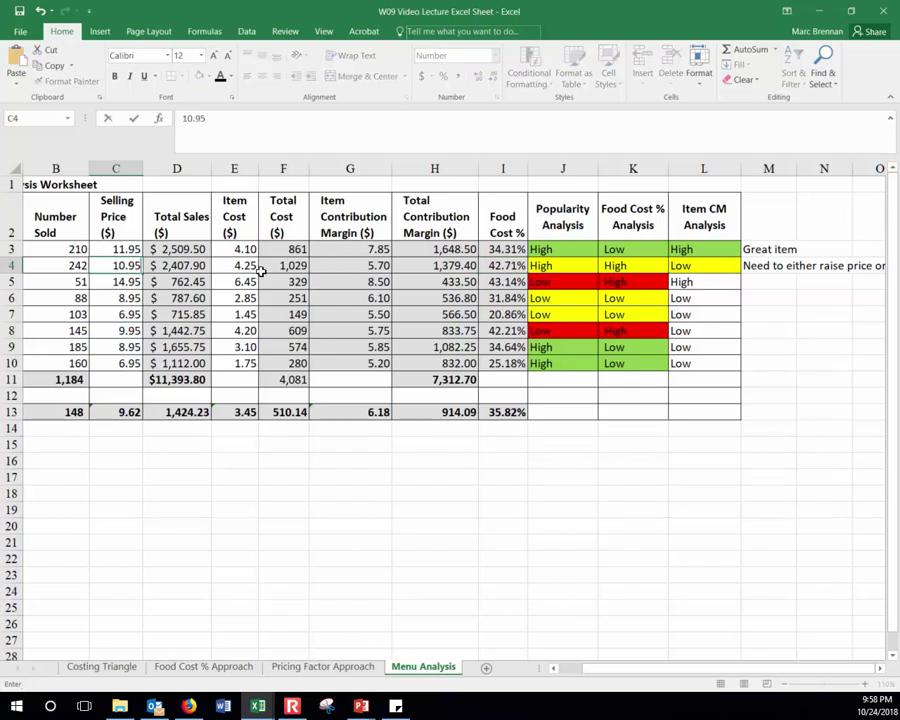
pyautogui.press('Return')
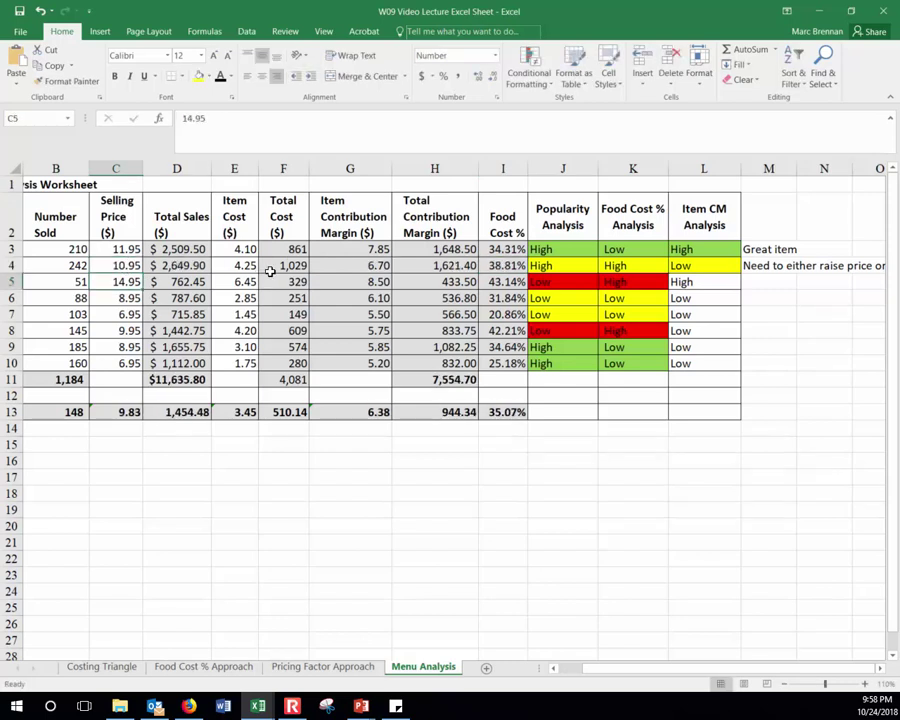
pyautogui.click(370, 263)
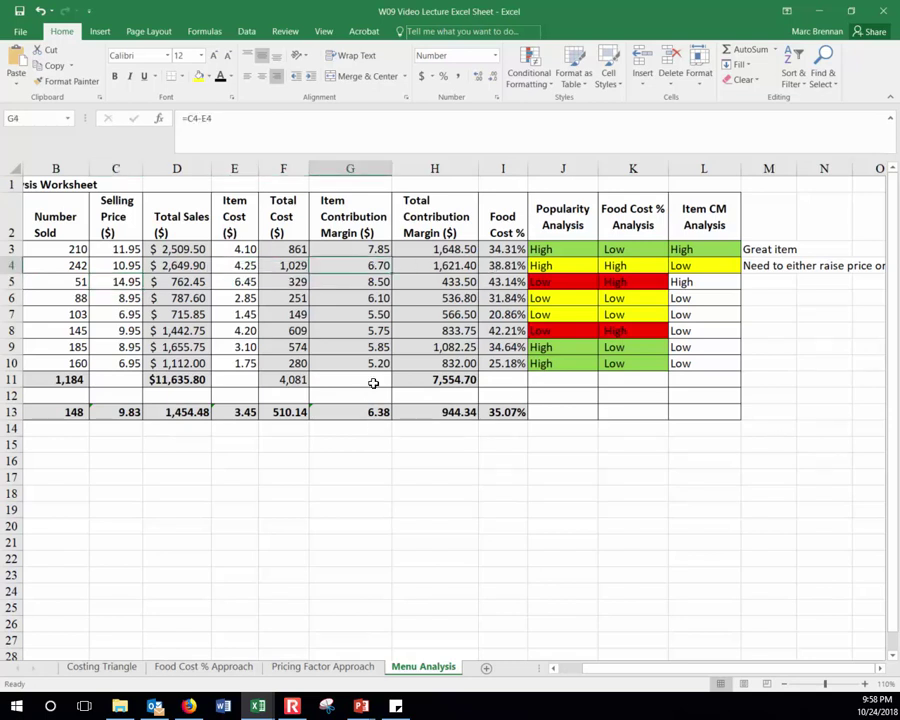
pyautogui.click(512, 265)
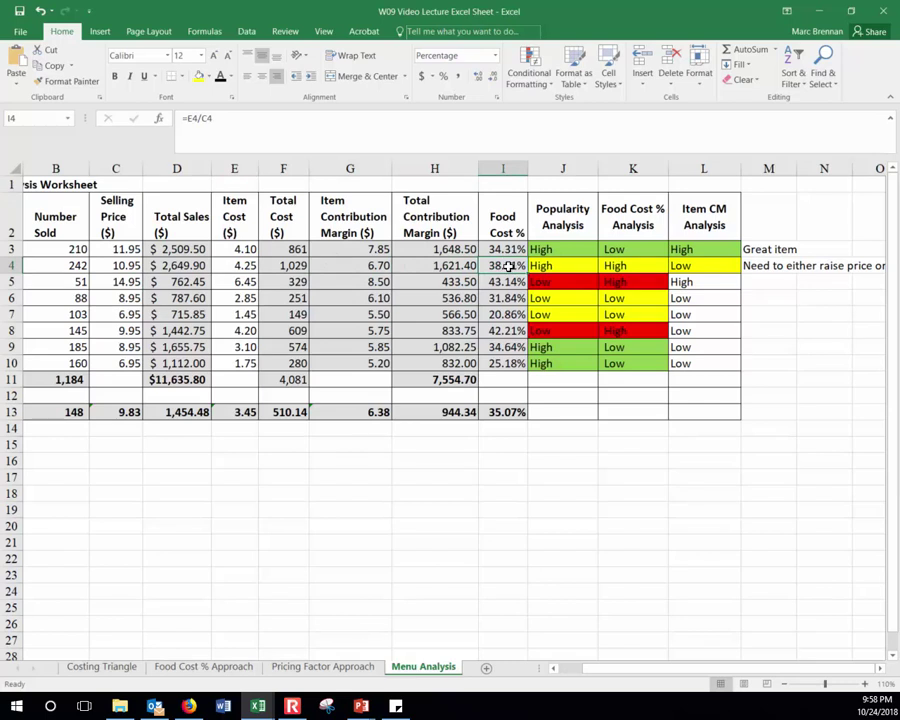
pyautogui.click(130, 265)
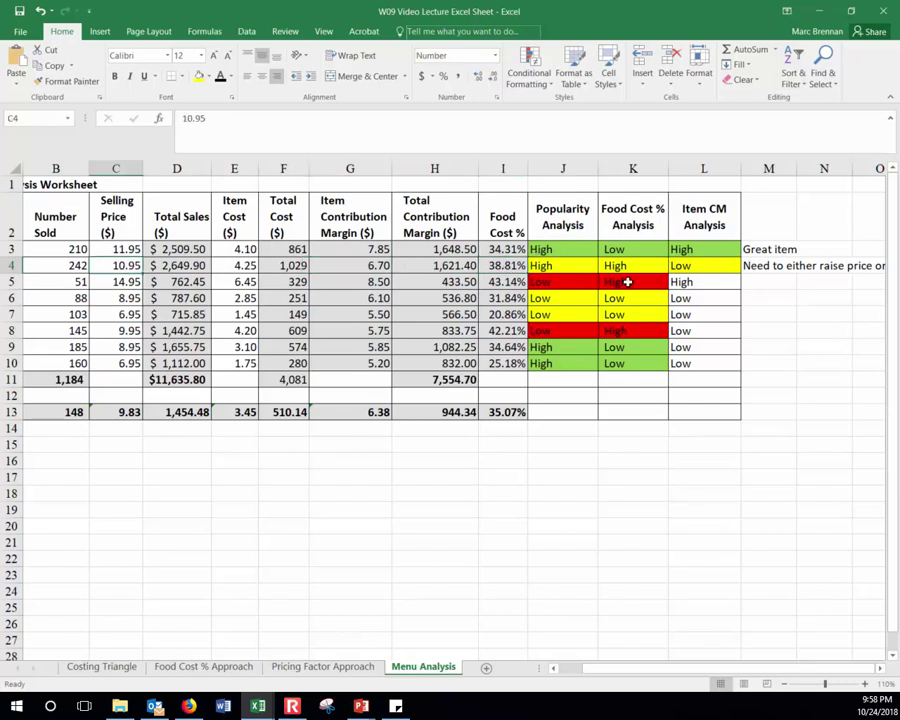
pyautogui.click(685, 264)
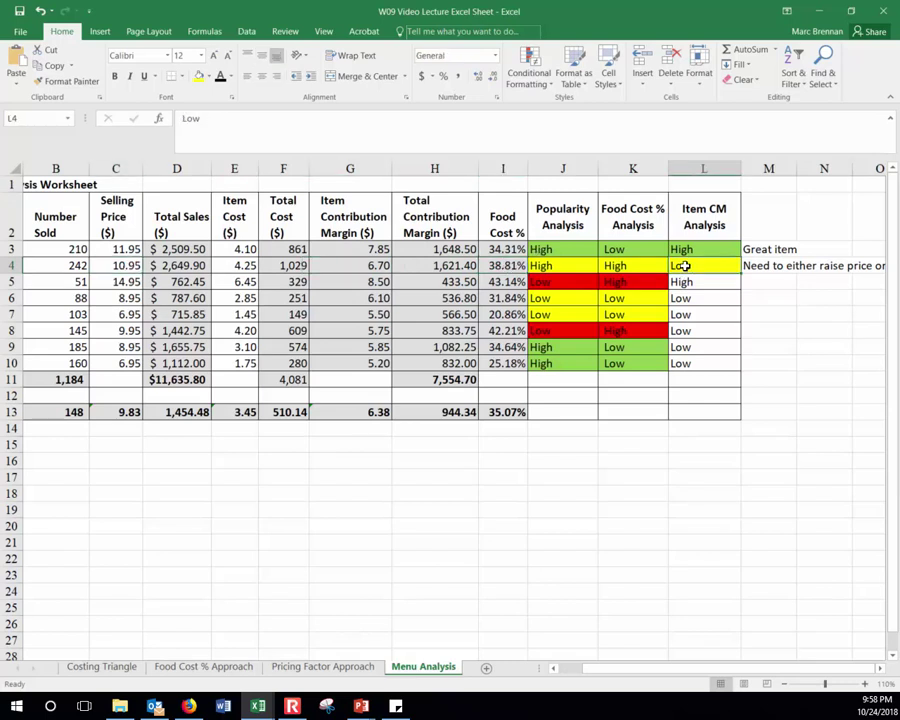
pyautogui.click(121, 266)
pyautogui.write('9.95')
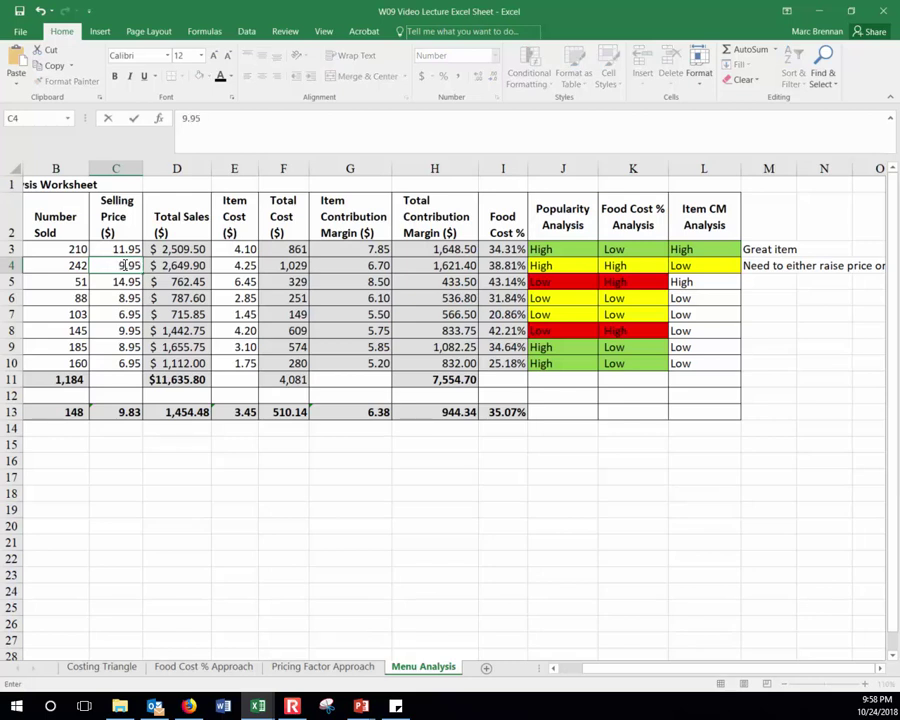
pyautogui.press('Return')
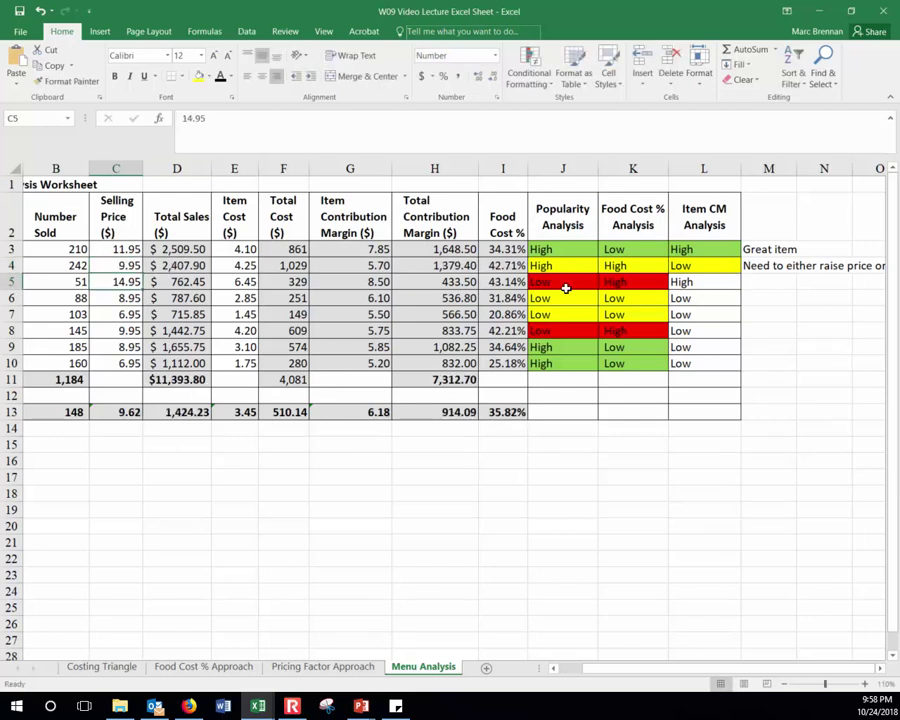
# Review the BBQ Ribs sales figures and the Salmon Grill ratings in J5:L5
pyautogui.click(126, 262)
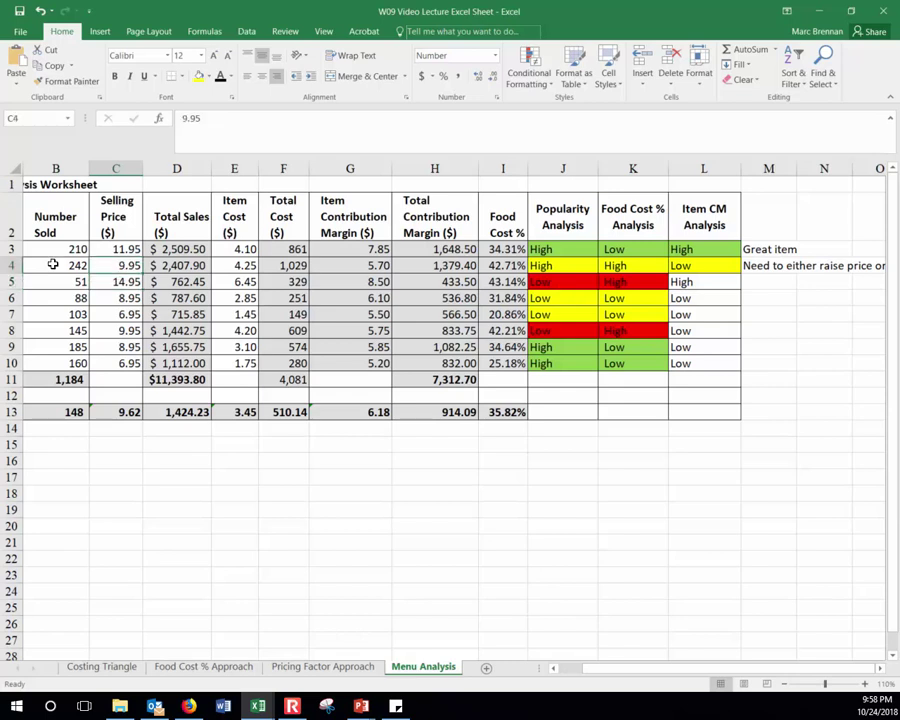
pyautogui.click(52, 264)
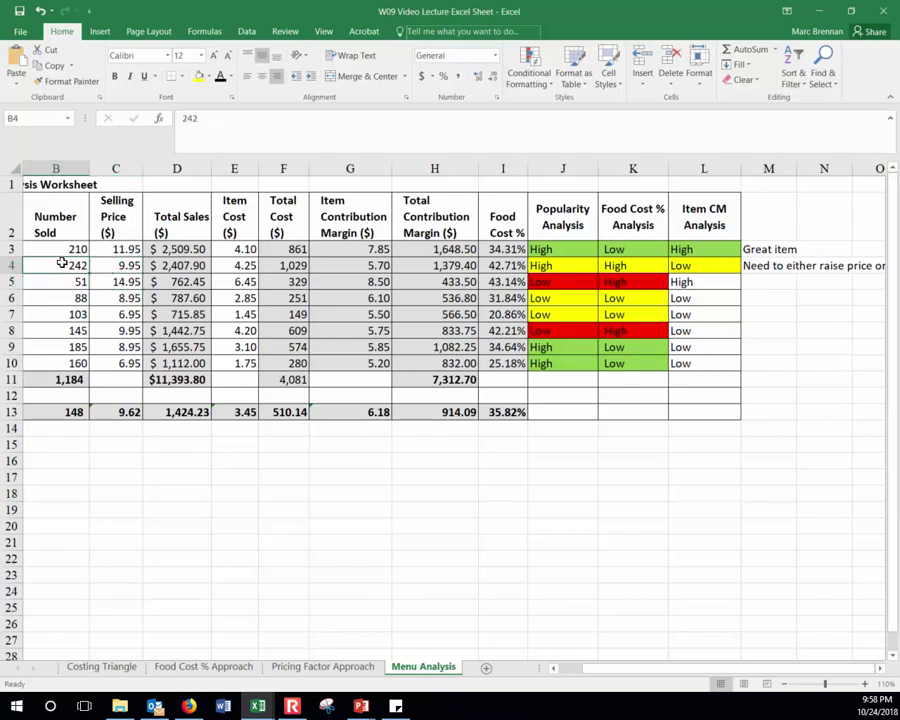
pyautogui.click(120, 264)
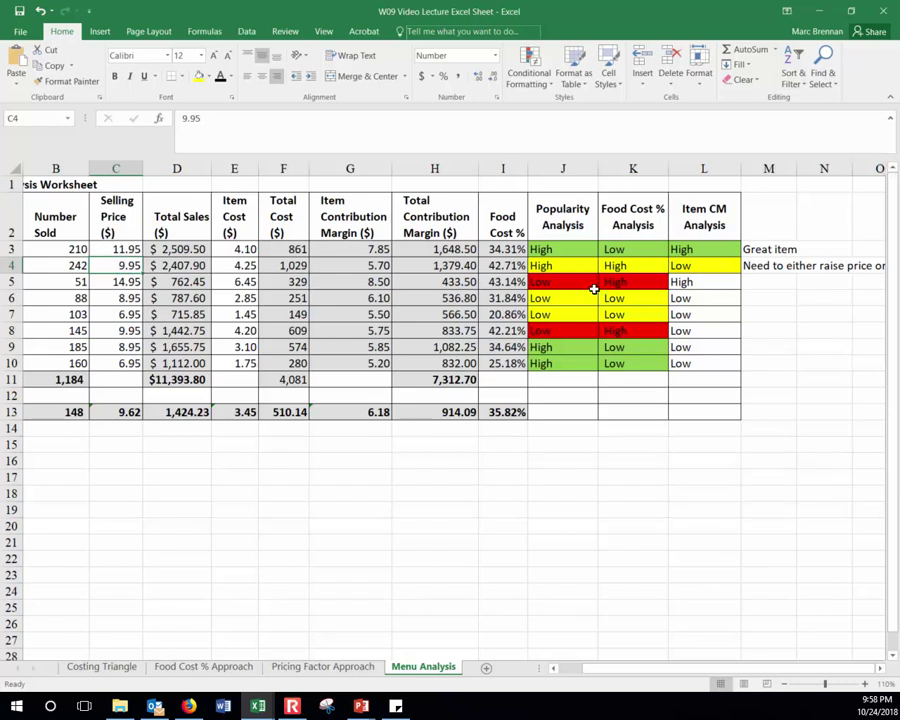
pyautogui.moveTo(582, 283); pyautogui.dragTo(625, 282)
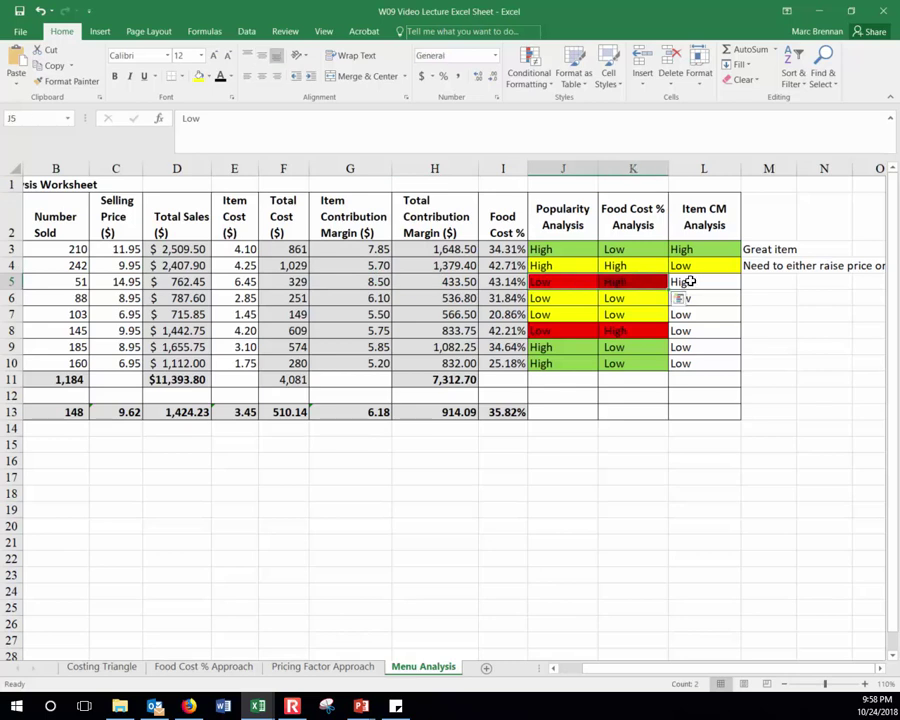
pyautogui.click(580, 281)
pyautogui.click(629, 281)
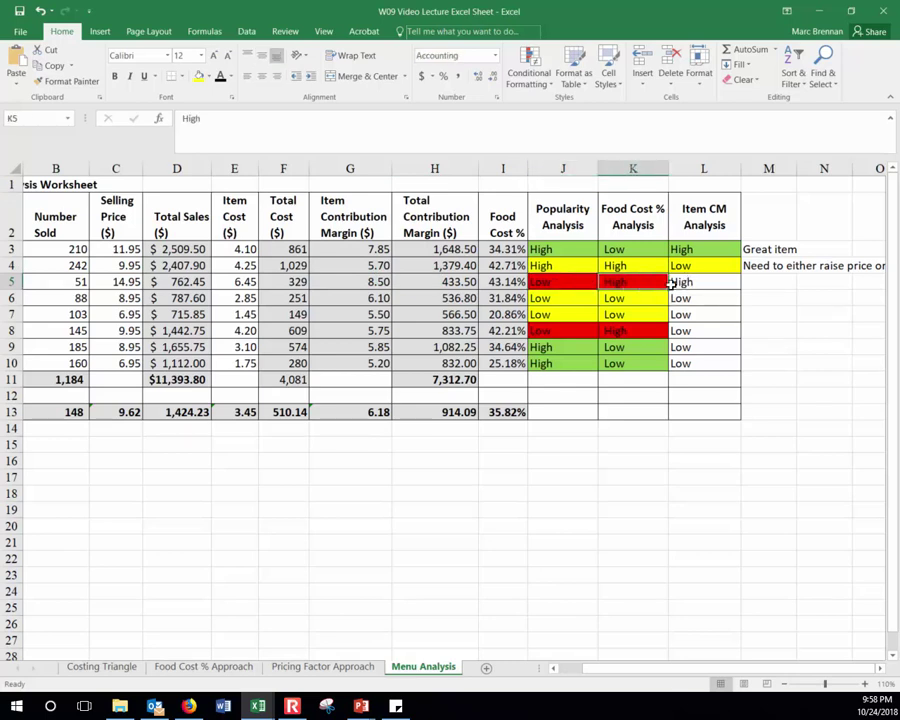
pyautogui.click(726, 287)
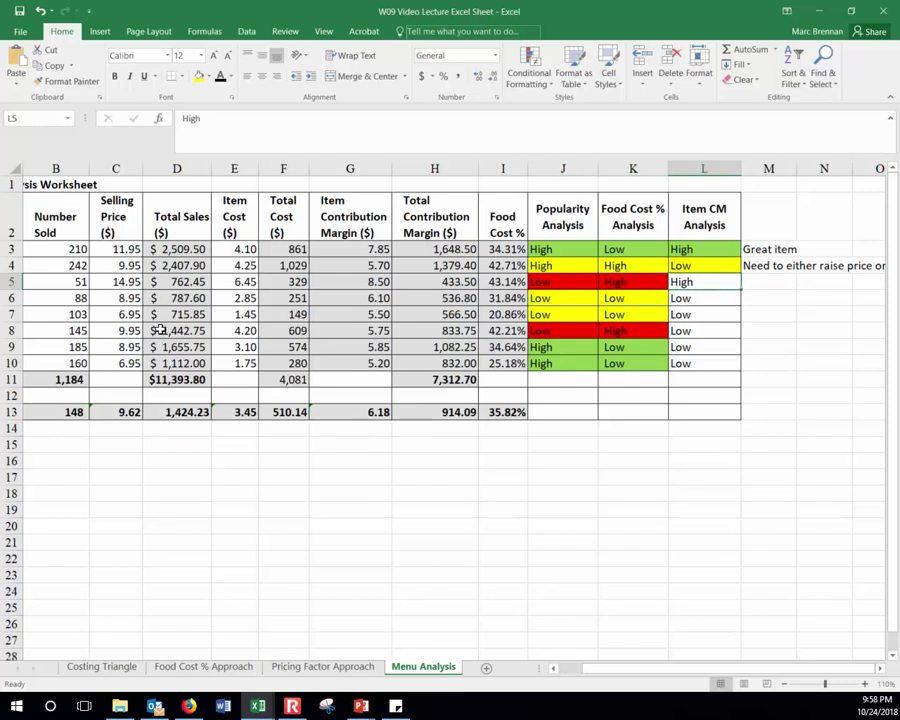
pyautogui.moveTo(617, 668); pyautogui.dragTo(572, 679)
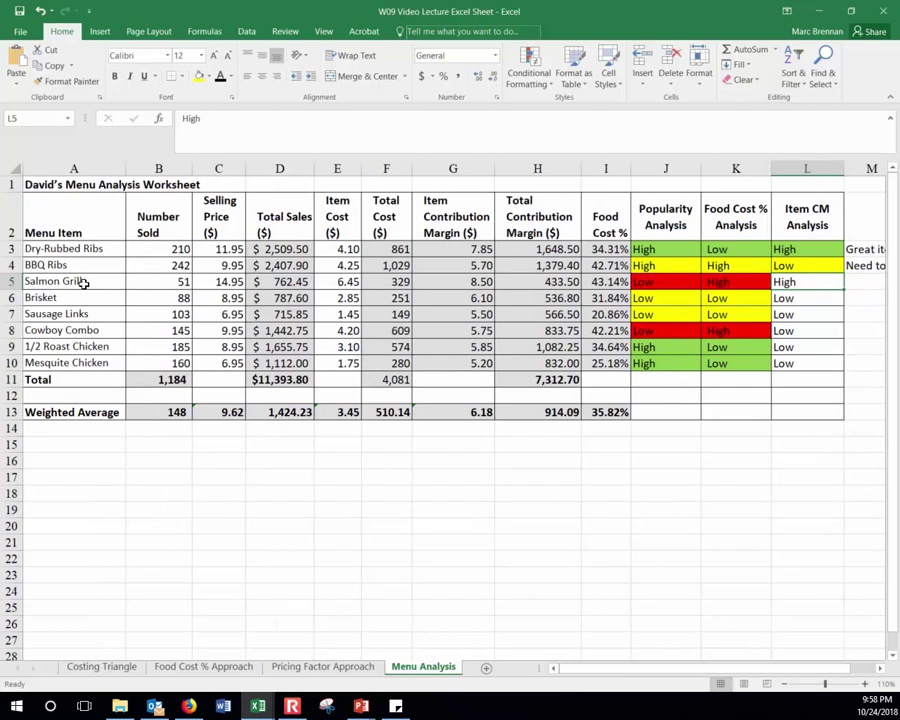
# Enter 'Potentially get rid of it' in M5 for Salmon Grill
pyautogui.click(174, 279)
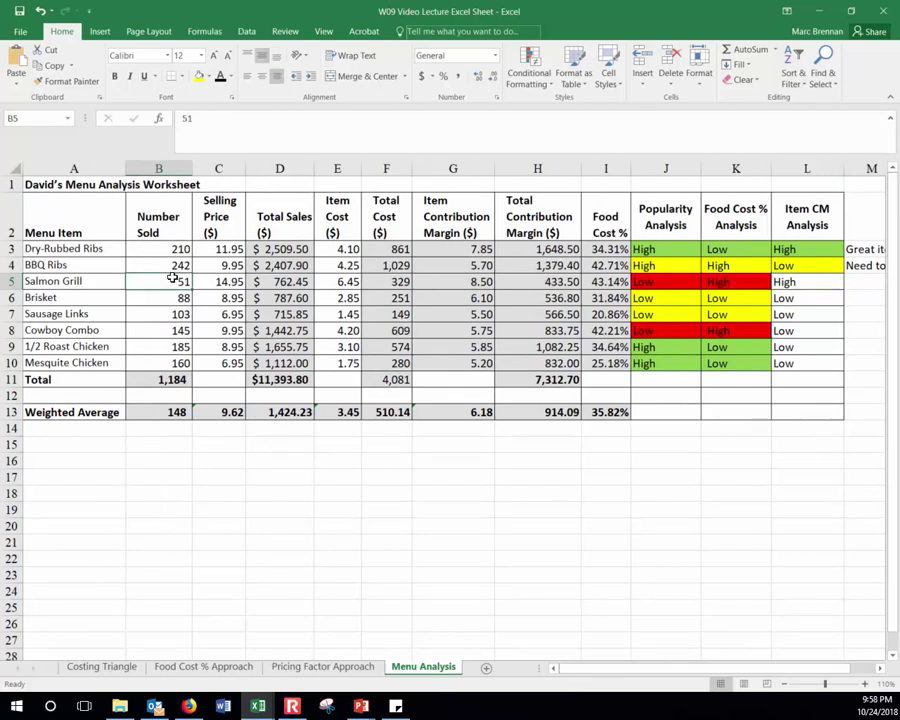
pyautogui.moveTo(96, 281); pyautogui.dragTo(610, 282)
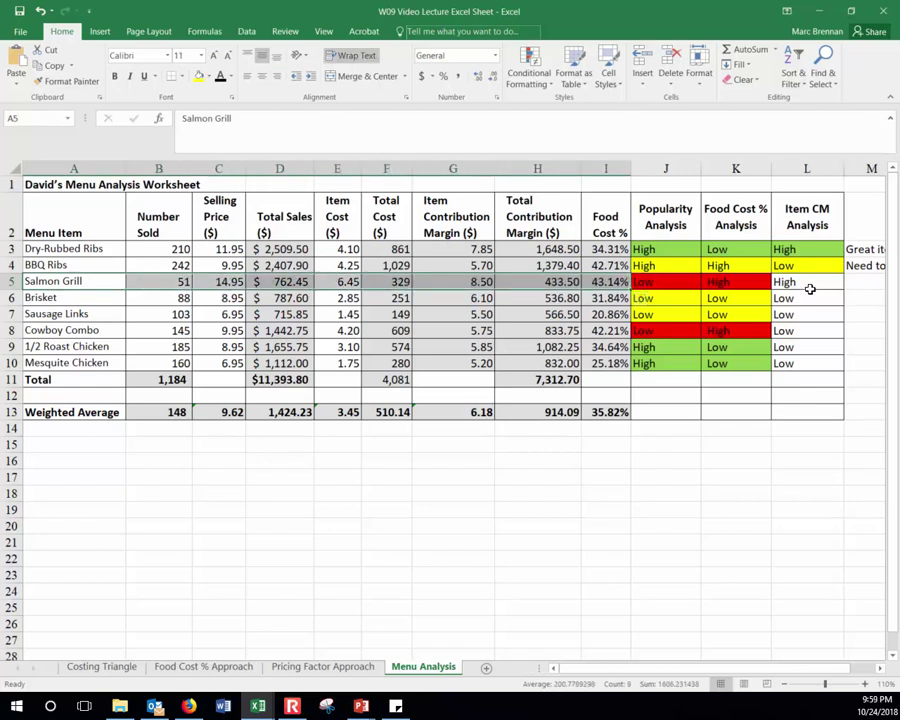
pyautogui.click(810, 284)
pyautogui.click(878, 667)
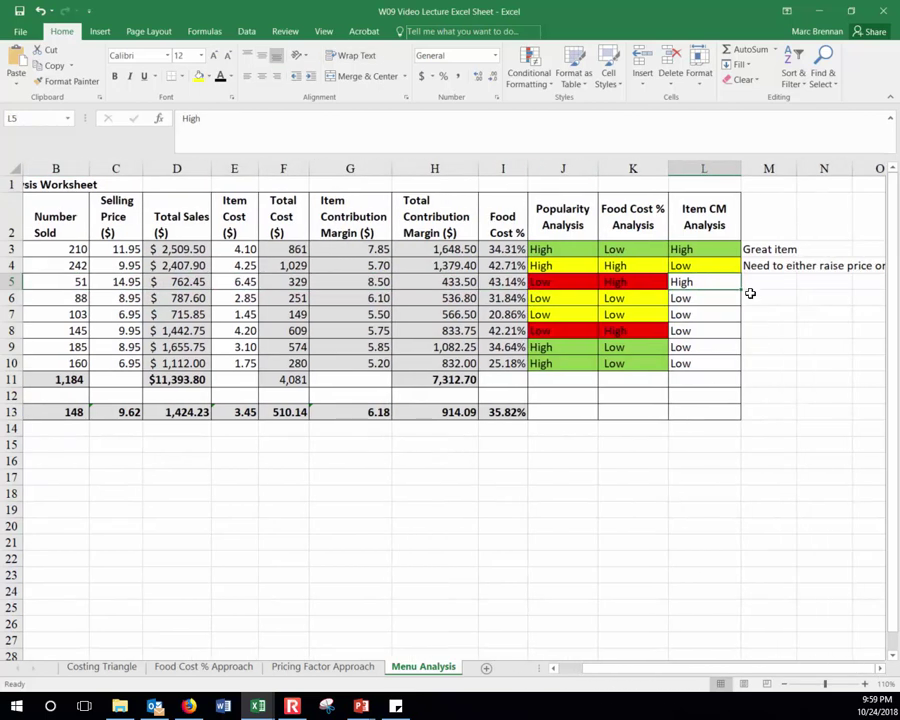
pyautogui.click(750, 284)
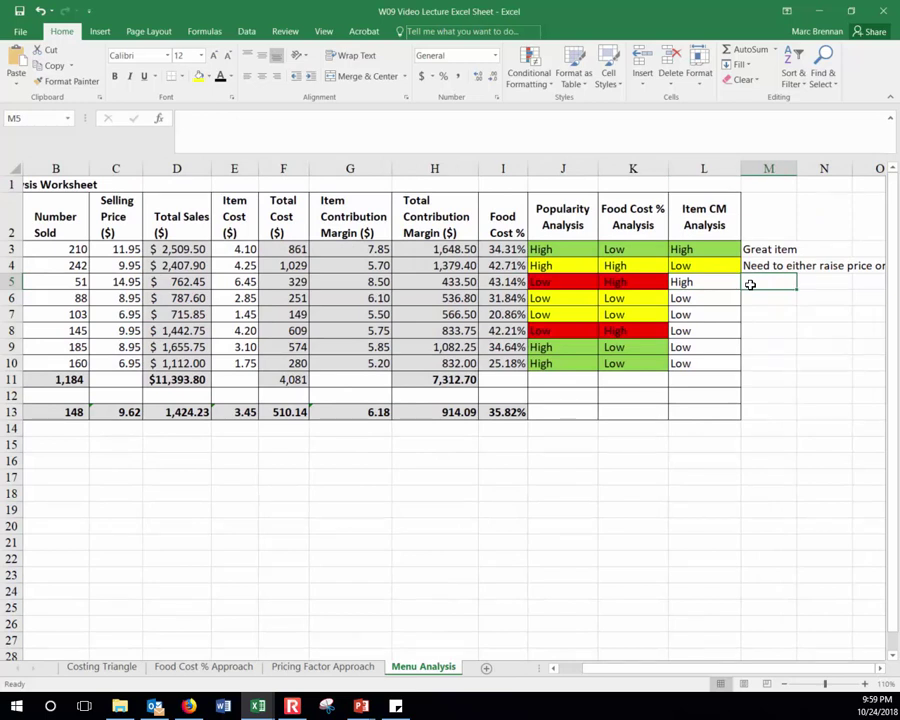
pyautogui.write('Pote')
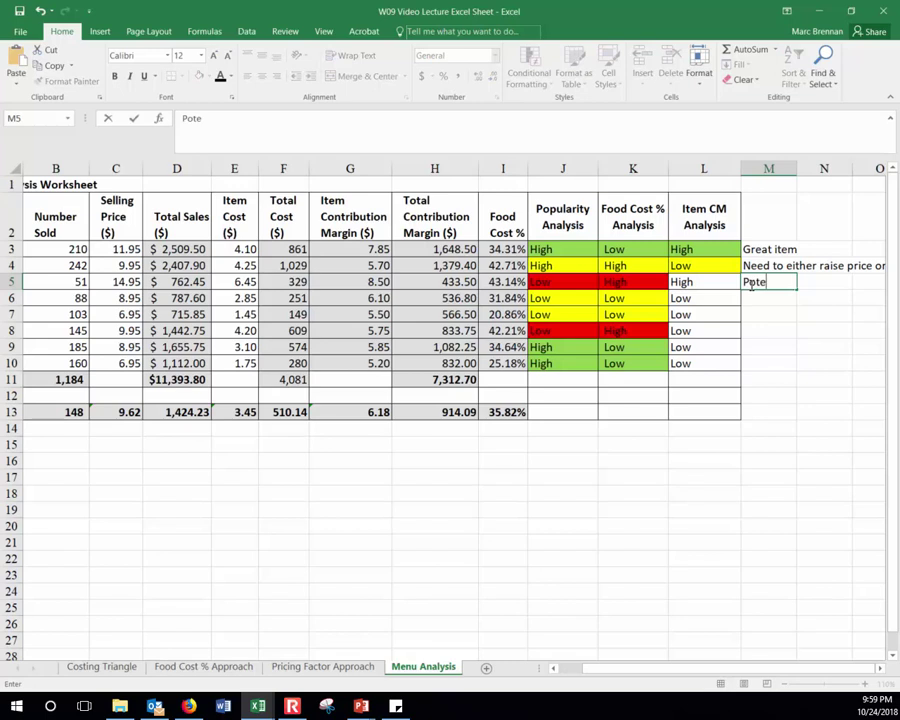
pyautogui.write('ntially get rid of it')
pyautogui.press('Return')
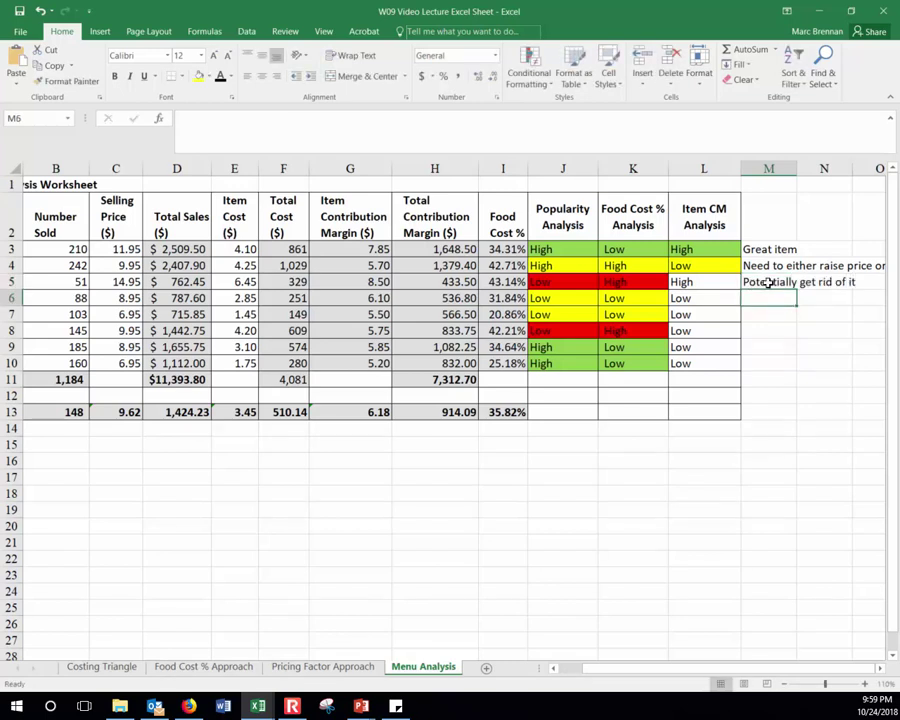
pyautogui.click(704, 282)
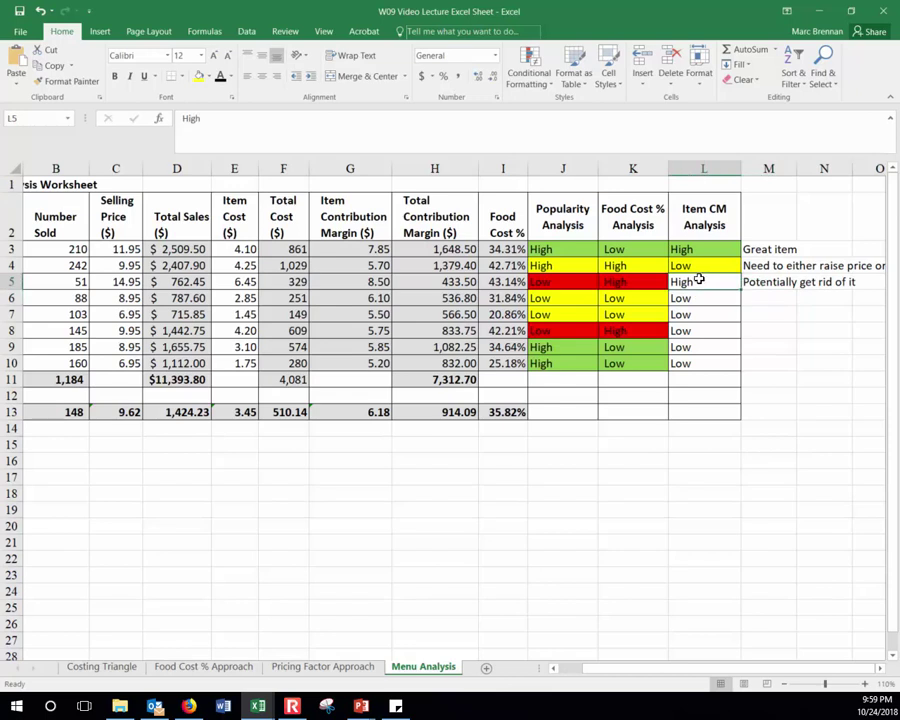
pyautogui.moveTo(684, 664); pyautogui.dragTo(656, 664)
pyautogui.click(172, 285)
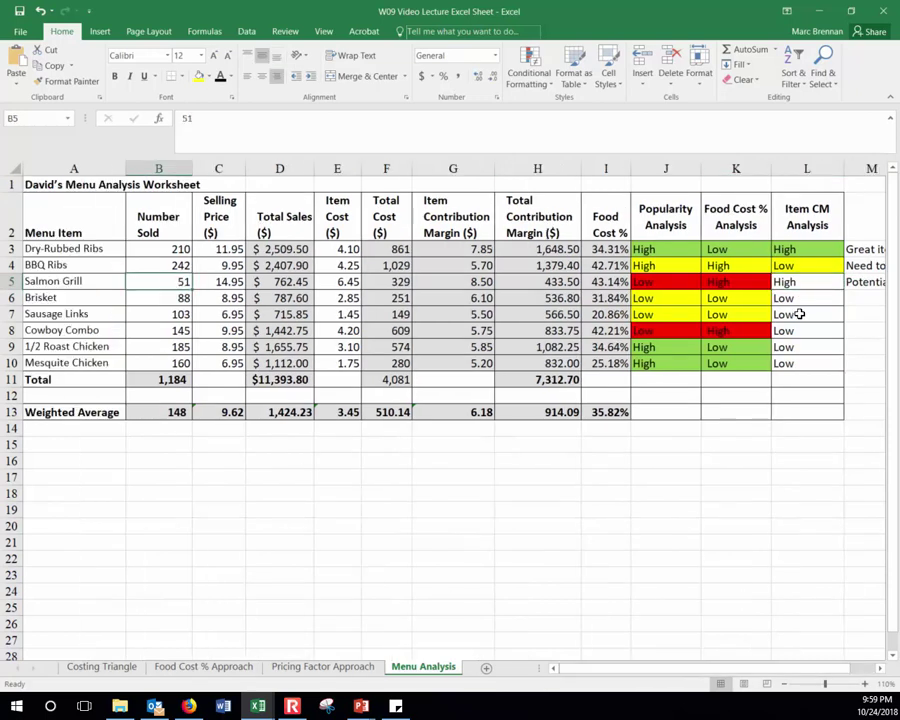
pyautogui.moveTo(745, 672); pyautogui.dragTo(745, 675)
pyautogui.click(678, 299)
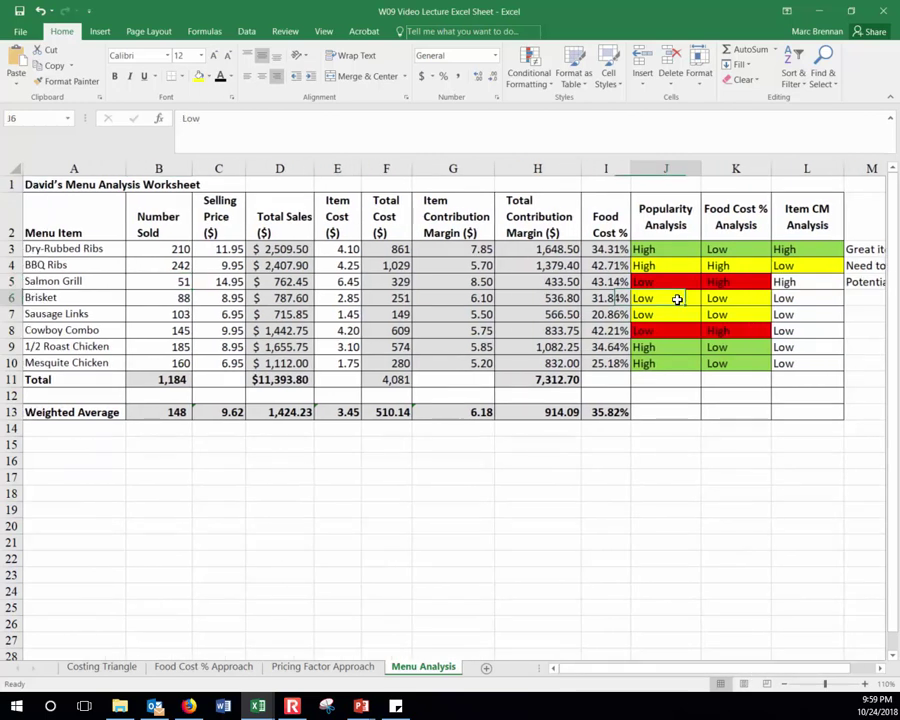
pyautogui.click(740, 300)
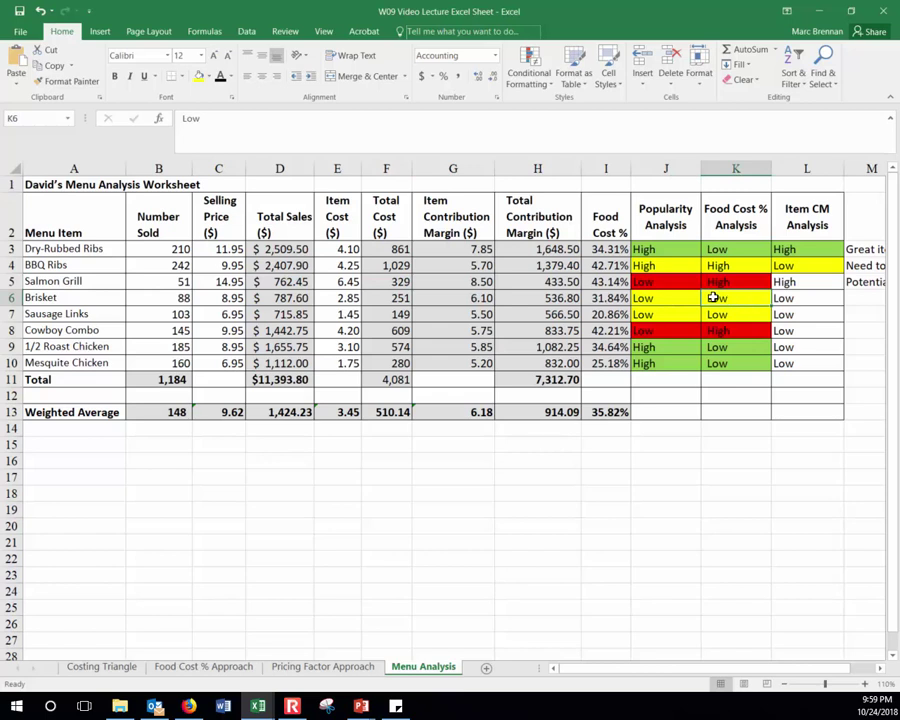
pyautogui.click(658, 300)
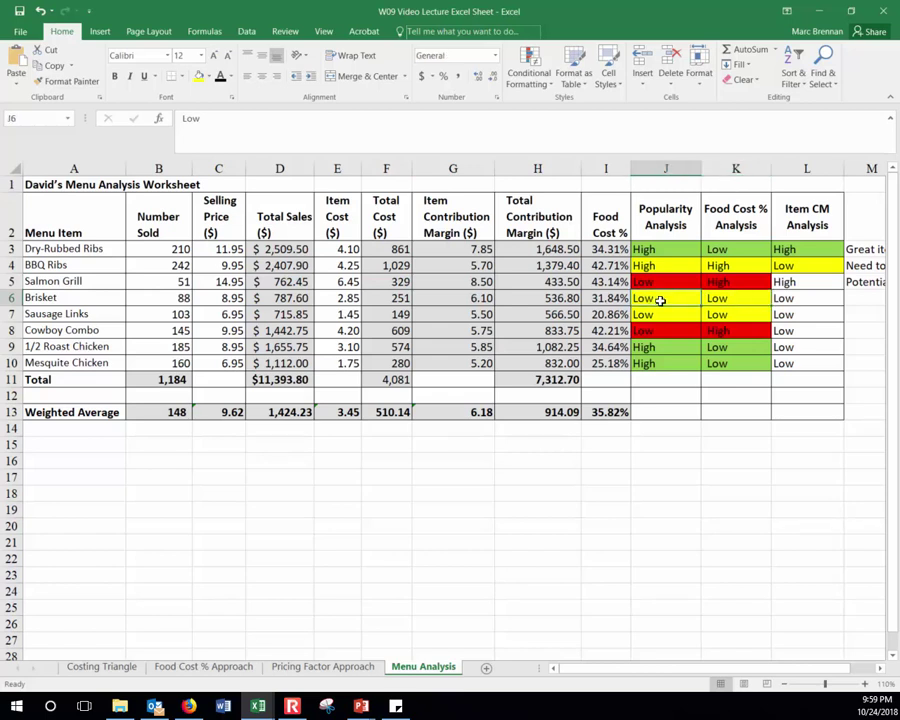
pyautogui.click(799, 299)
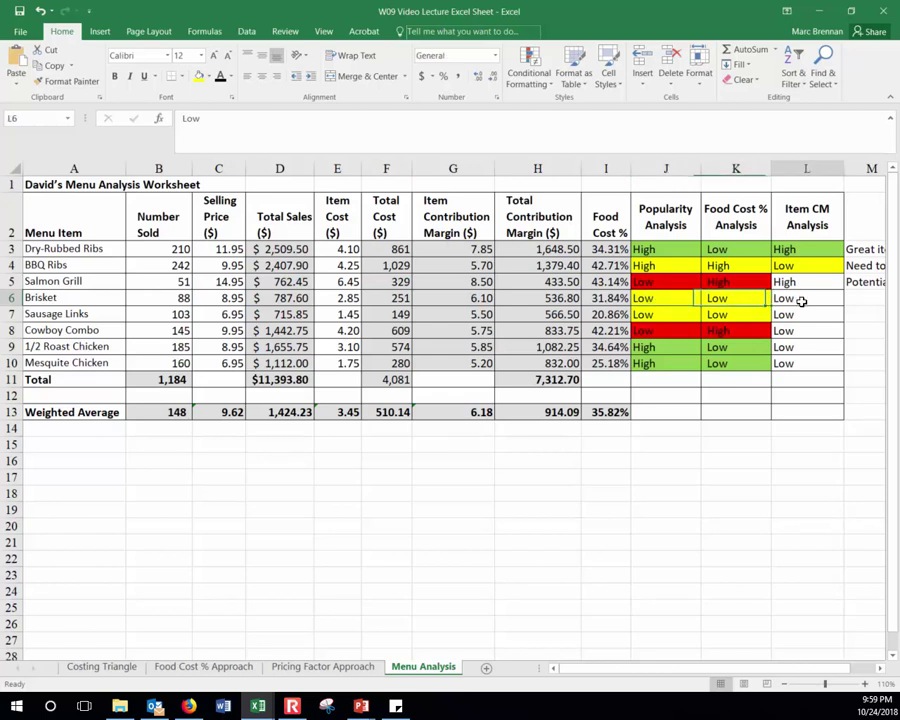
pyautogui.click(747, 295)
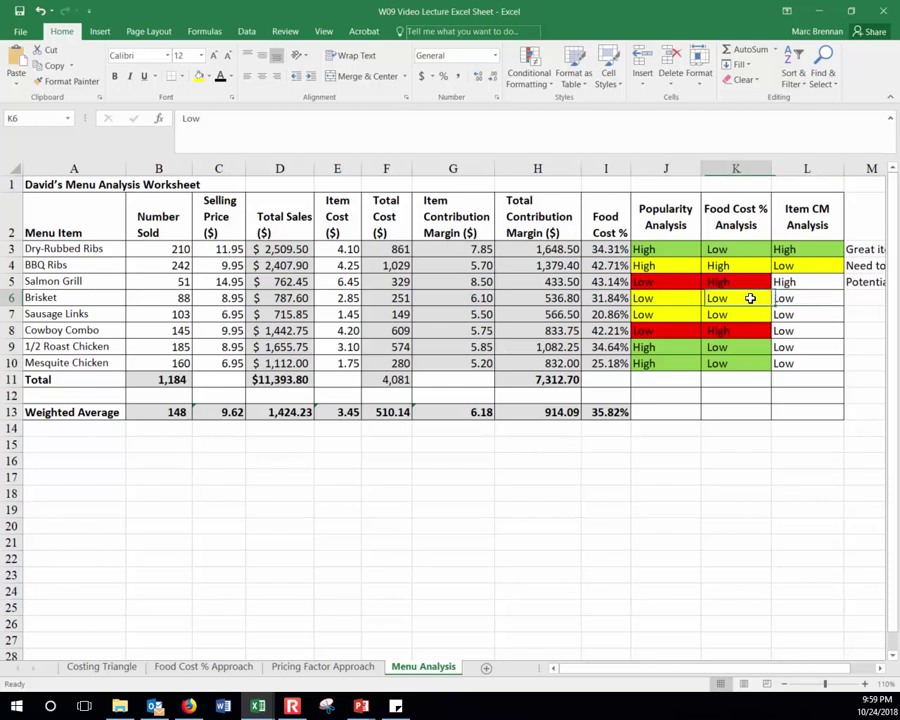
pyautogui.click(793, 295)
pyautogui.click(737, 294)
pyautogui.click(683, 297)
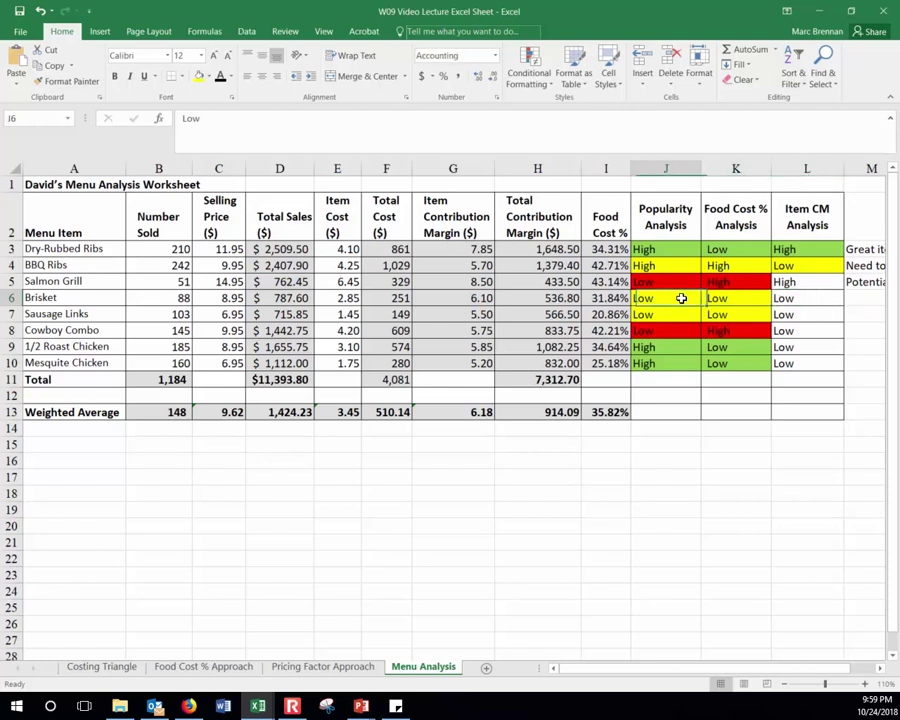
pyautogui.click(177, 293)
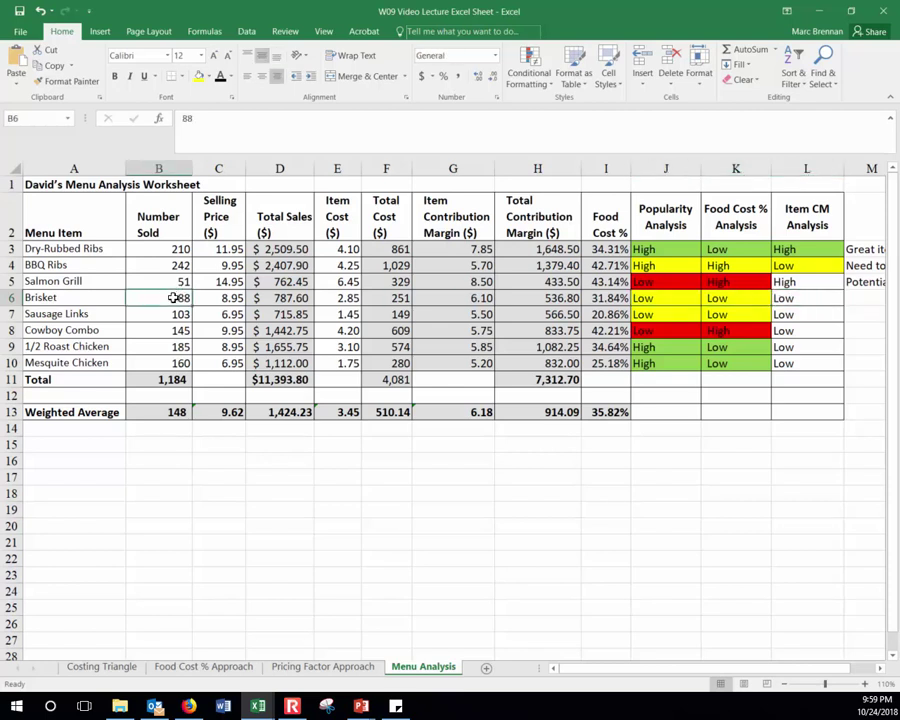
pyautogui.moveTo(80, 301); pyautogui.dragTo(227, 295)
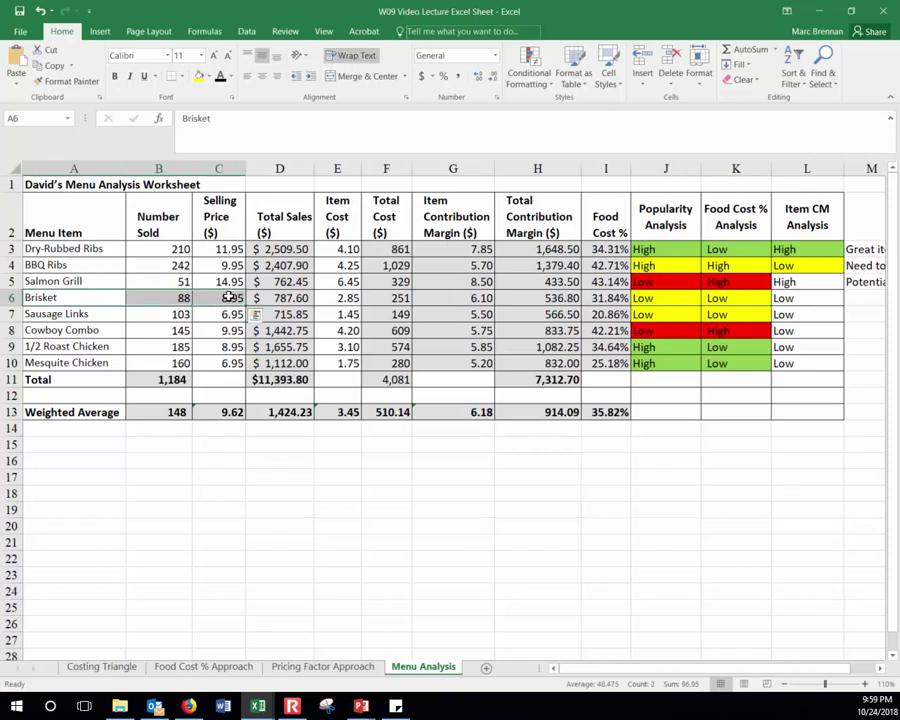
pyautogui.click(229, 297)
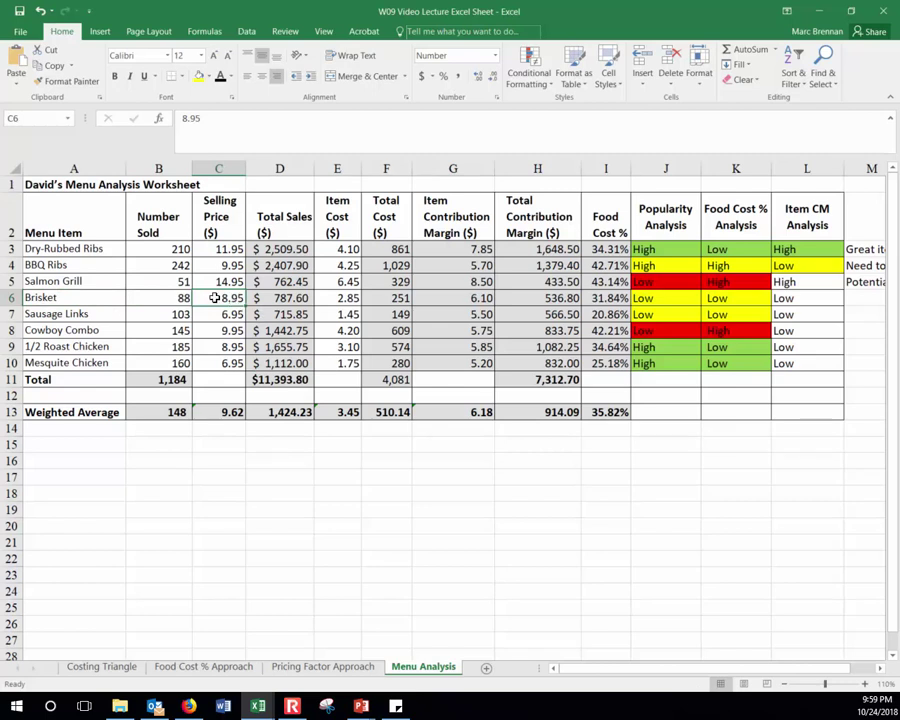
pyautogui.click(718, 315)
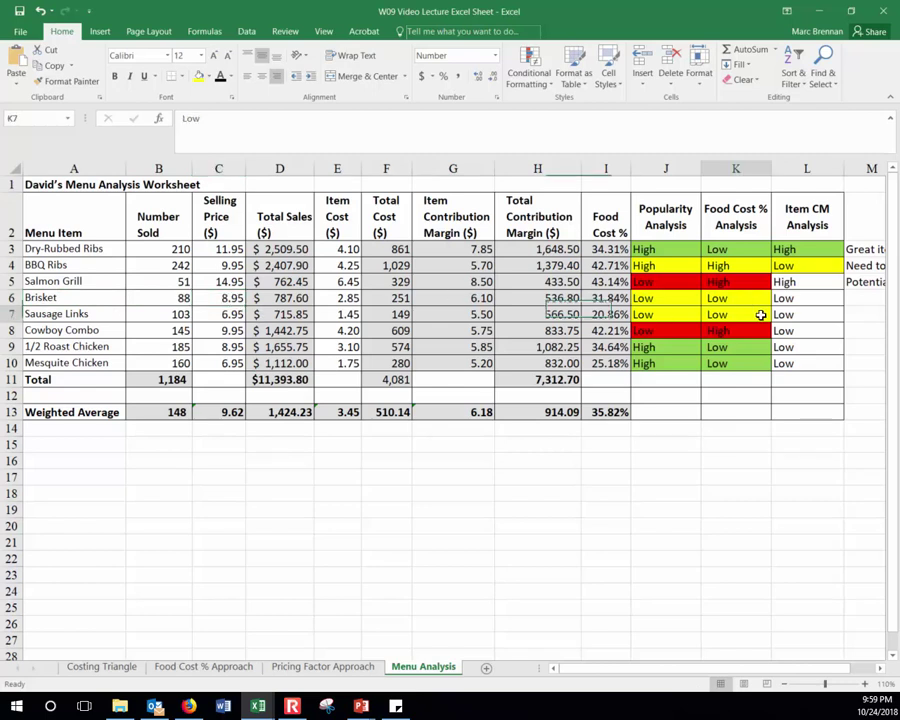
pyautogui.click(819, 314)
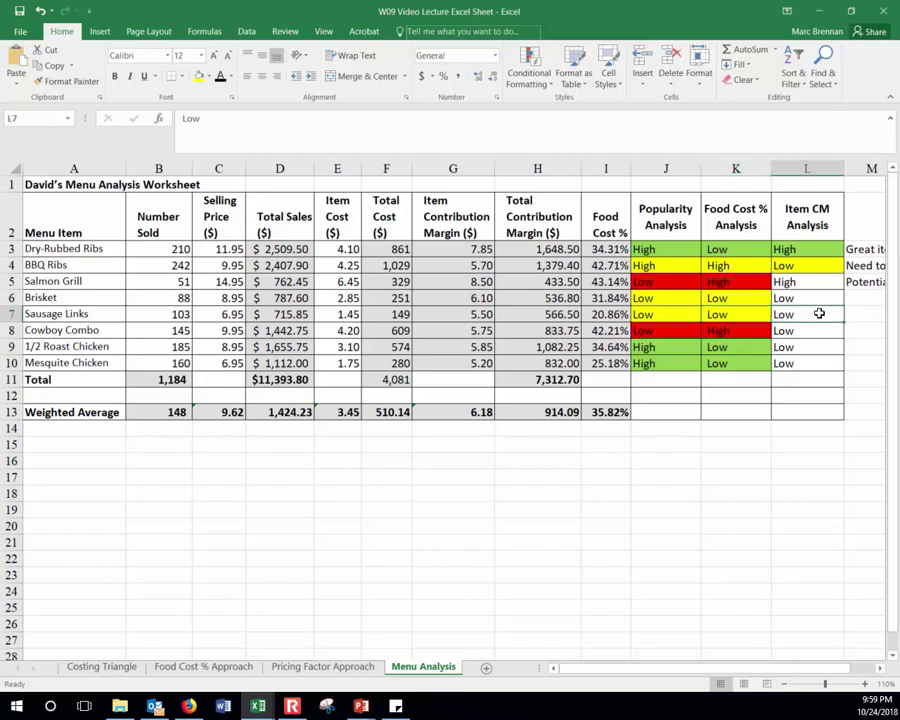
pyautogui.click(210, 298)
# Fill the Brisket Item CM rating in L6 yellow by repeating the fill with F4
pyautogui.click(341, 298)
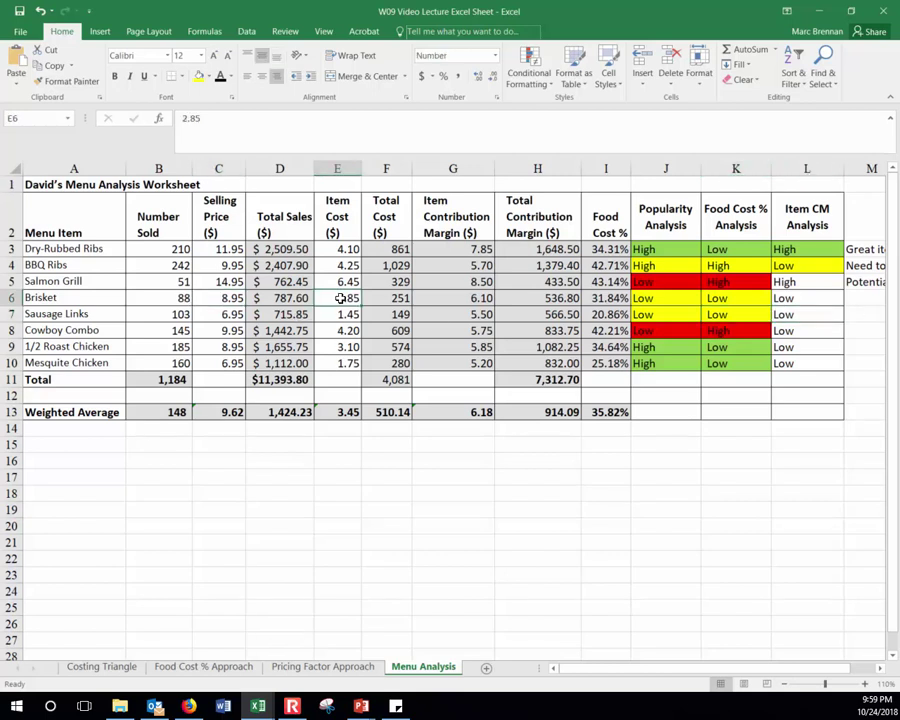
pyautogui.click(228, 298)
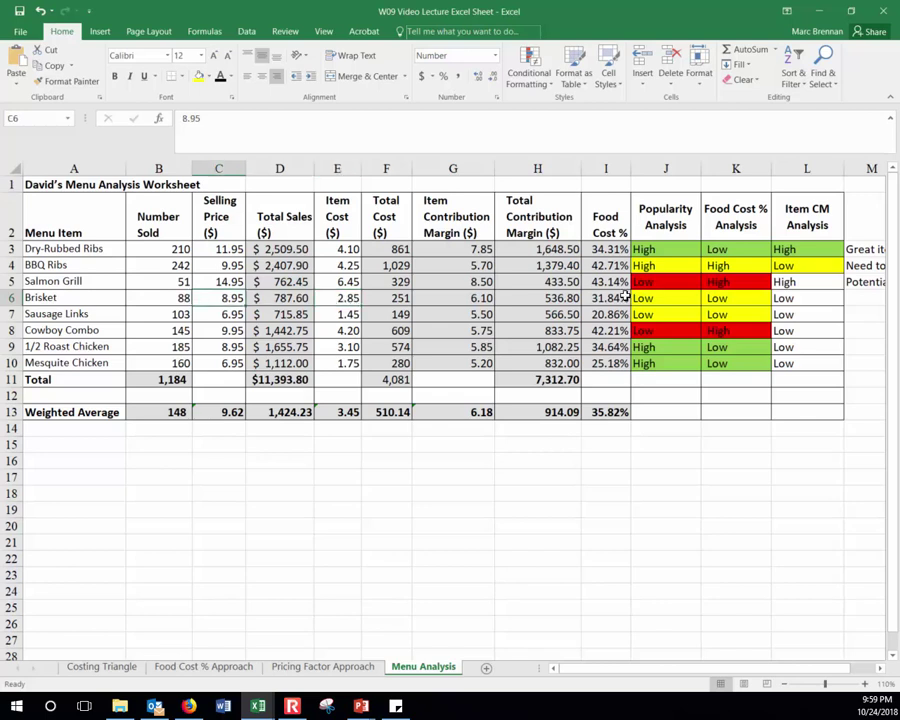
pyautogui.click(663, 298)
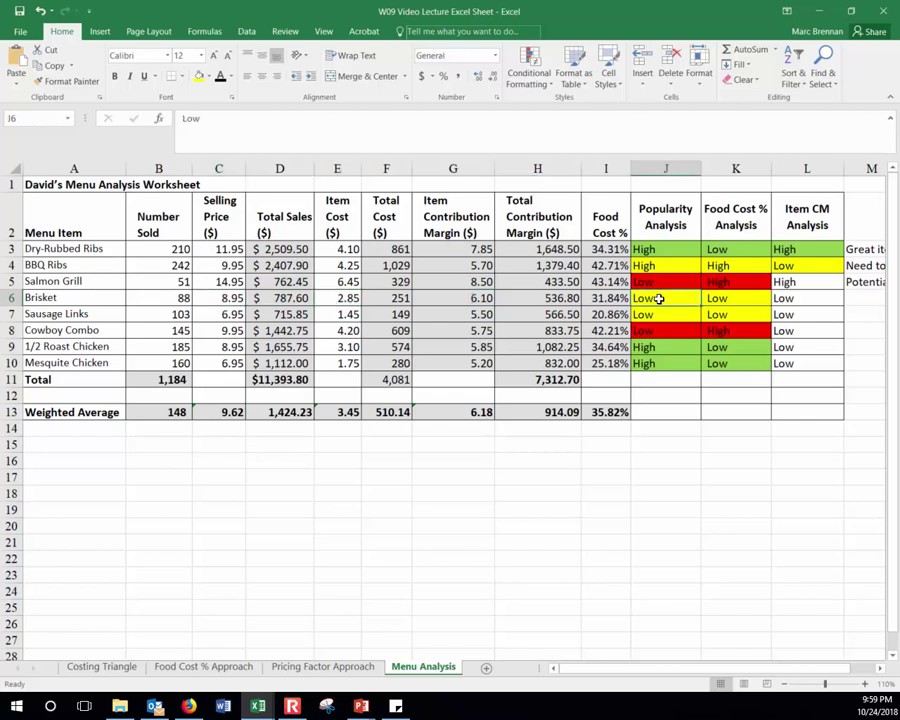
pyautogui.moveTo(797, 299); pyautogui.dragTo(660, 300)
pyautogui.press('F4')
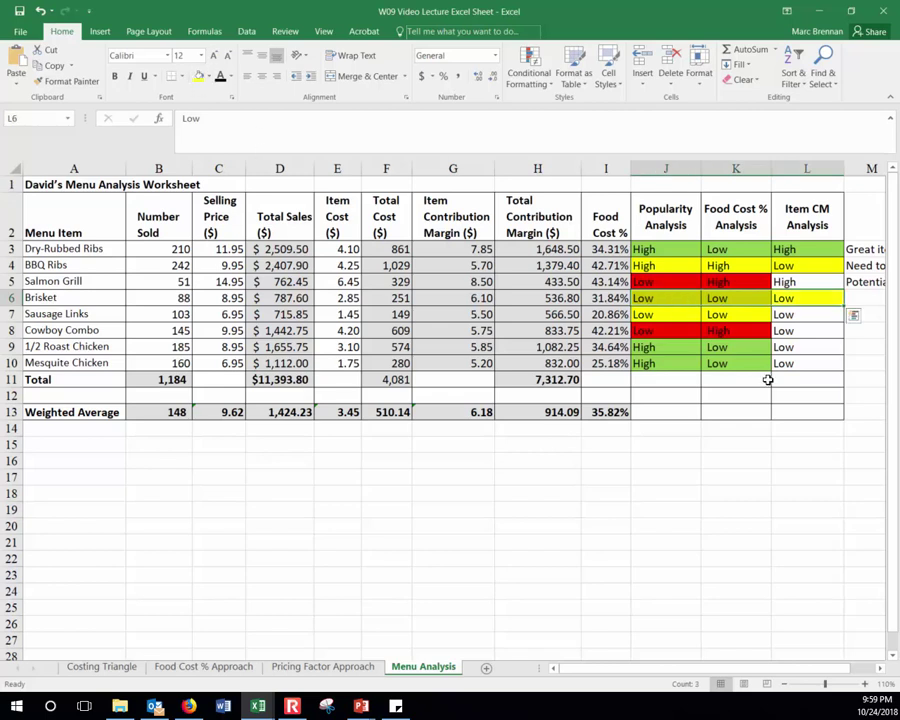
pyautogui.click(792, 298)
pyautogui.moveTo(663, 297); pyautogui.dragTo(792, 290)
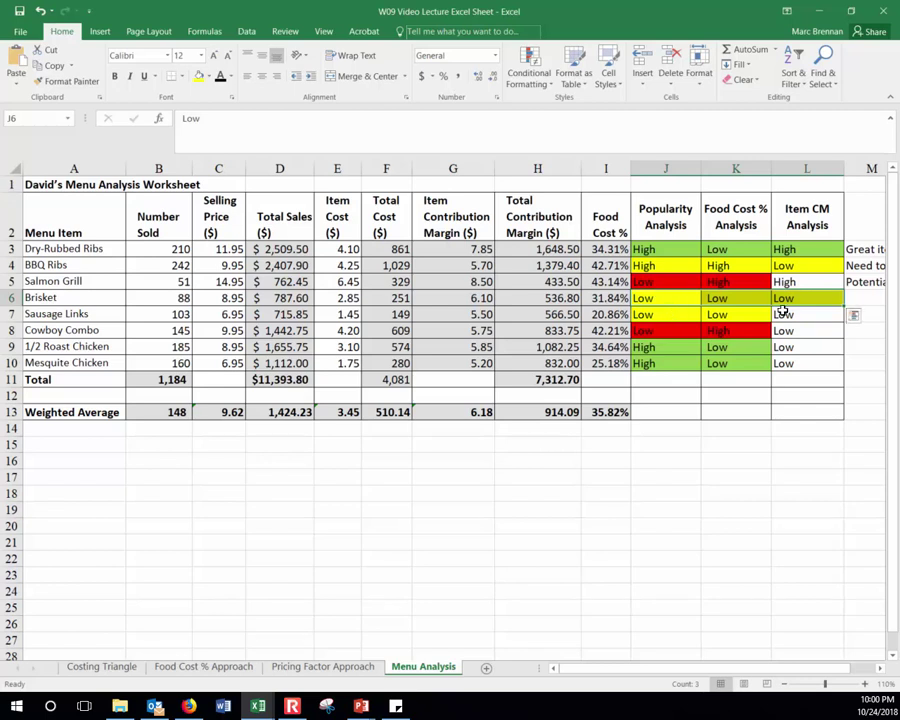
# Fill the Sausage Links Item CM rating in L7 yellow
pyautogui.click(658, 318)
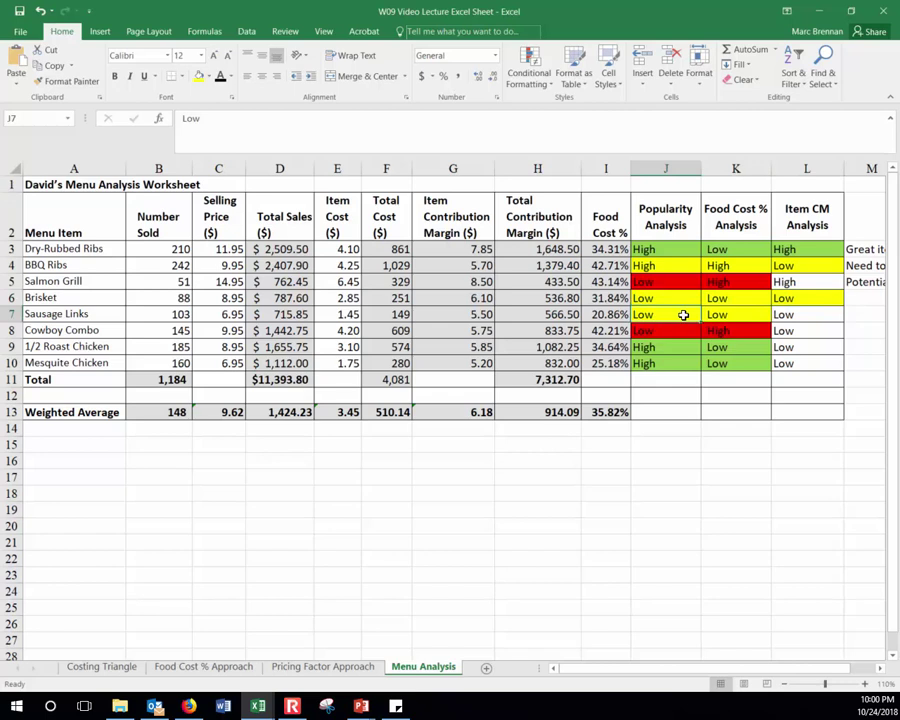
pyautogui.click(730, 315)
pyautogui.click(801, 317)
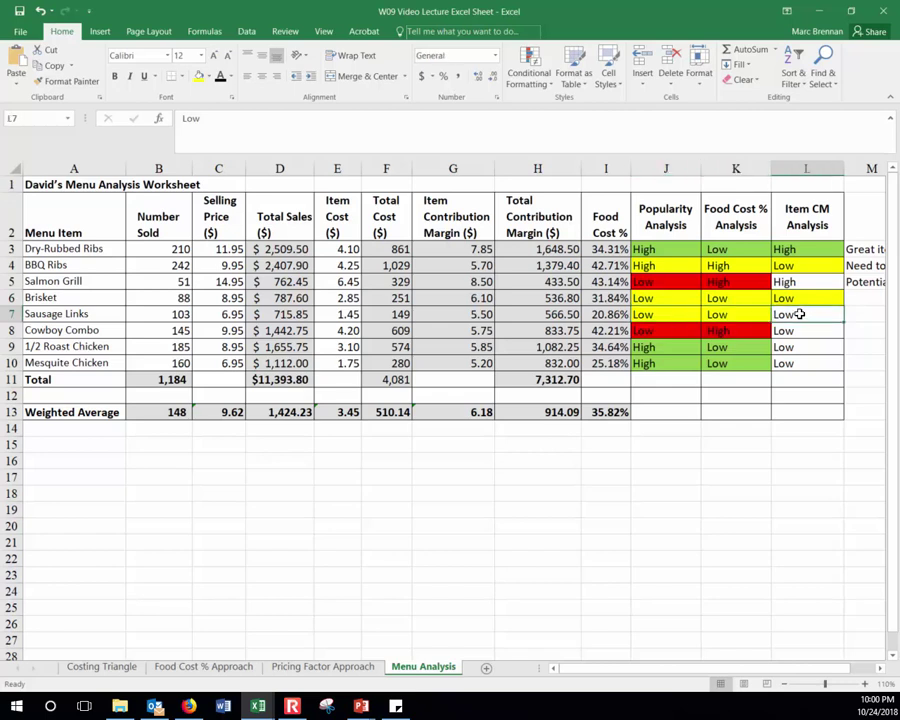
pyautogui.click(199, 76)
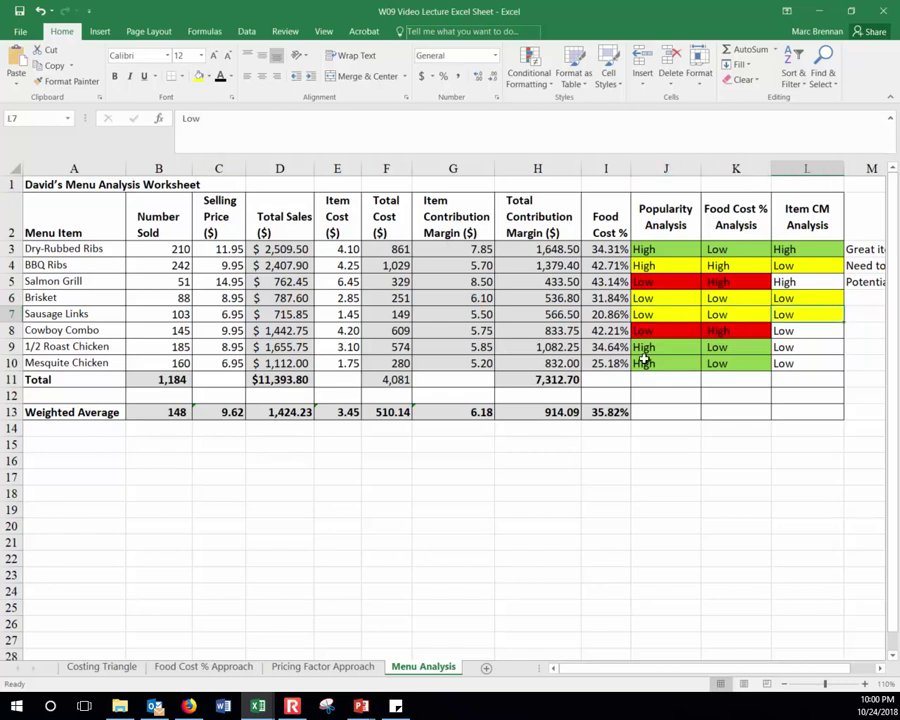
# Review the Cowboy Combo row's figures and ratings
pyautogui.click(653, 331)
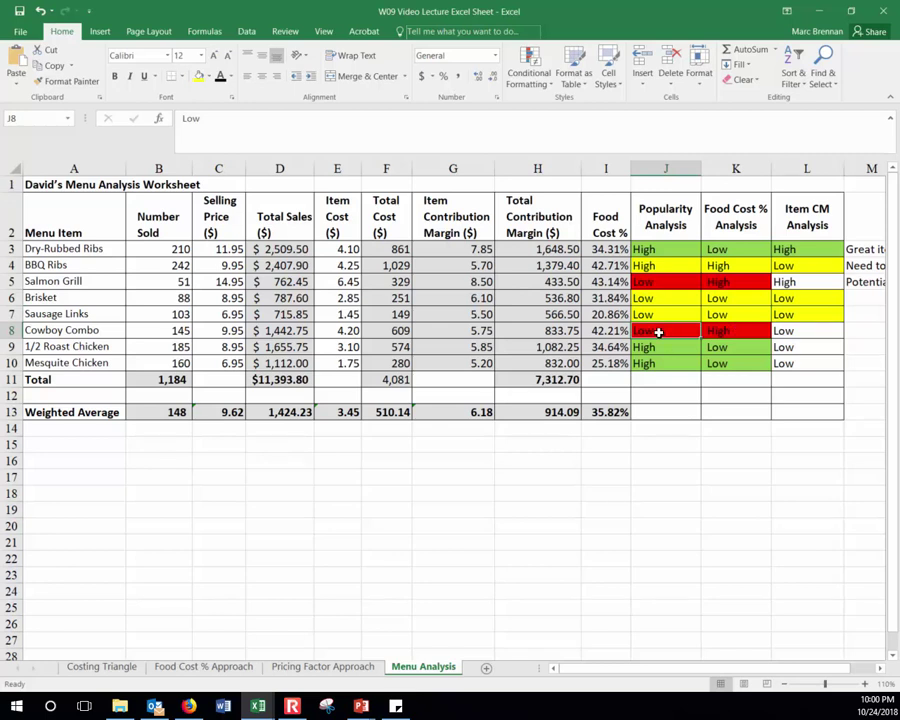
pyautogui.moveTo(120, 332); pyautogui.dragTo(599, 332)
pyautogui.click(652, 331)
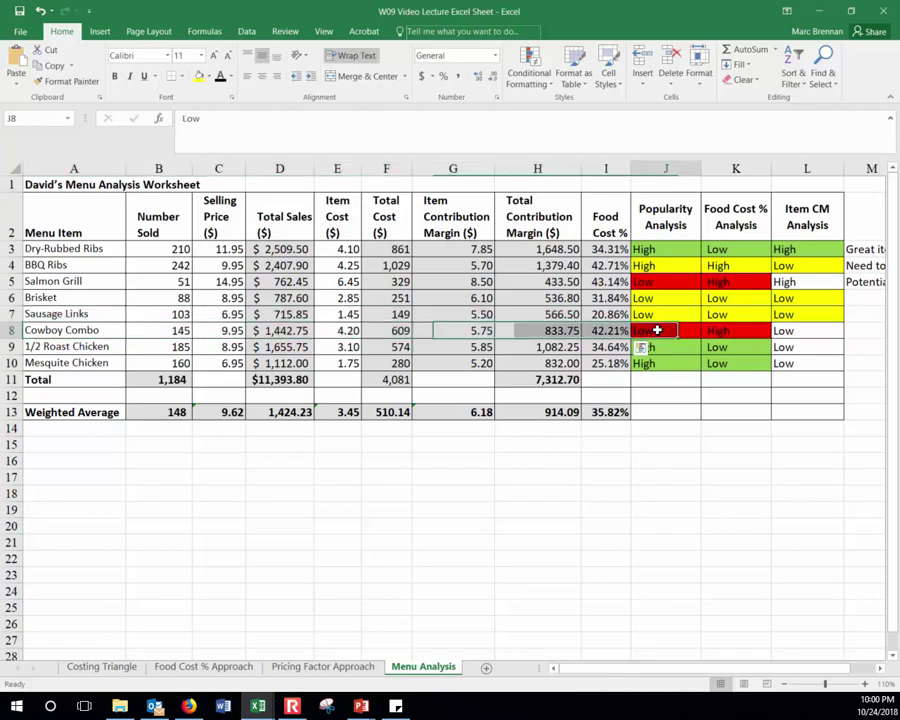
pyautogui.click(177, 333)
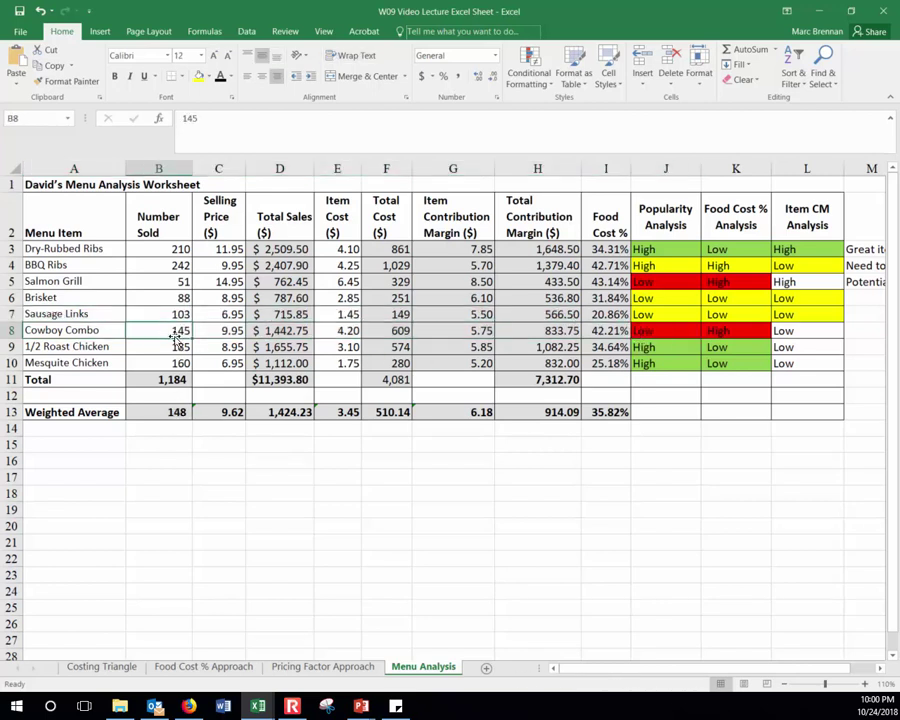
# Compare Cowboy Combo's food cost with the weighted average and bold the weighted average food cost
pyautogui.click(728, 331)
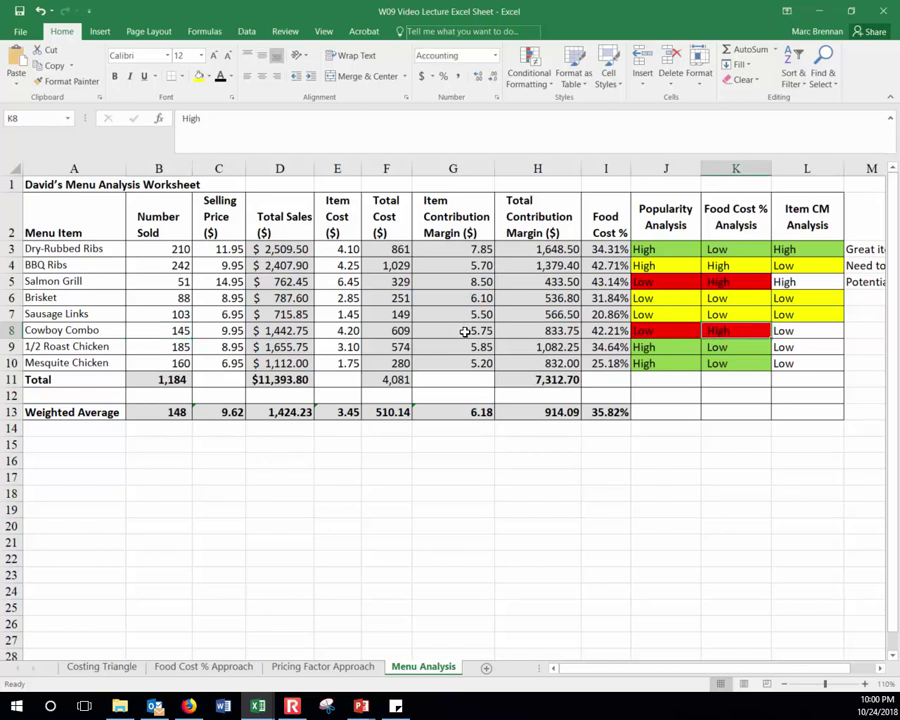
pyautogui.click(605, 331)
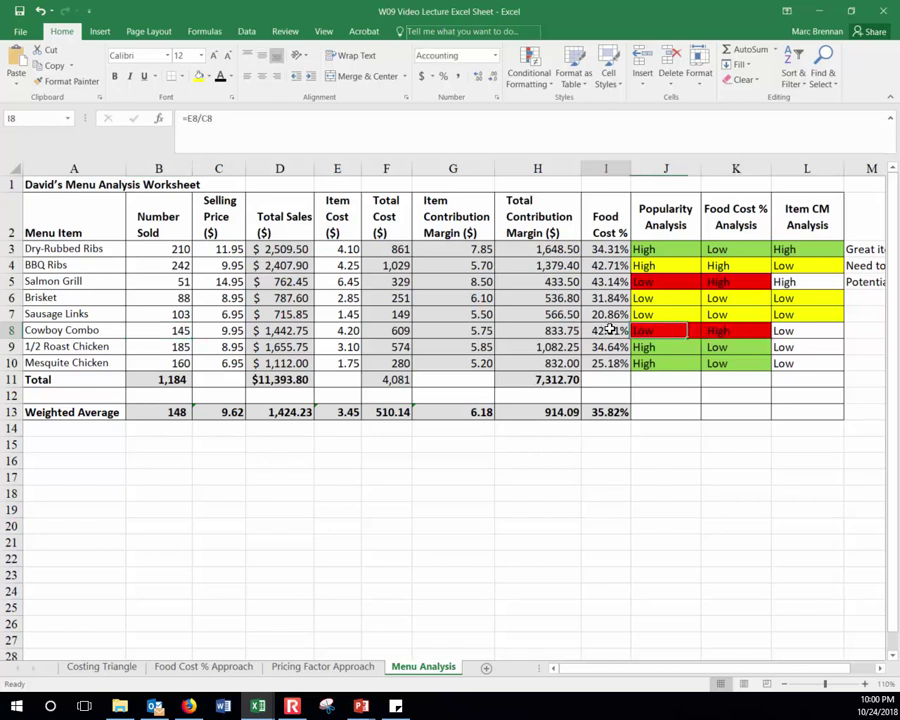
pyautogui.click(605, 412)
pyautogui.click(601, 333)
pyautogui.click(620, 411)
pyautogui.hotkey('ctrl', 'b')
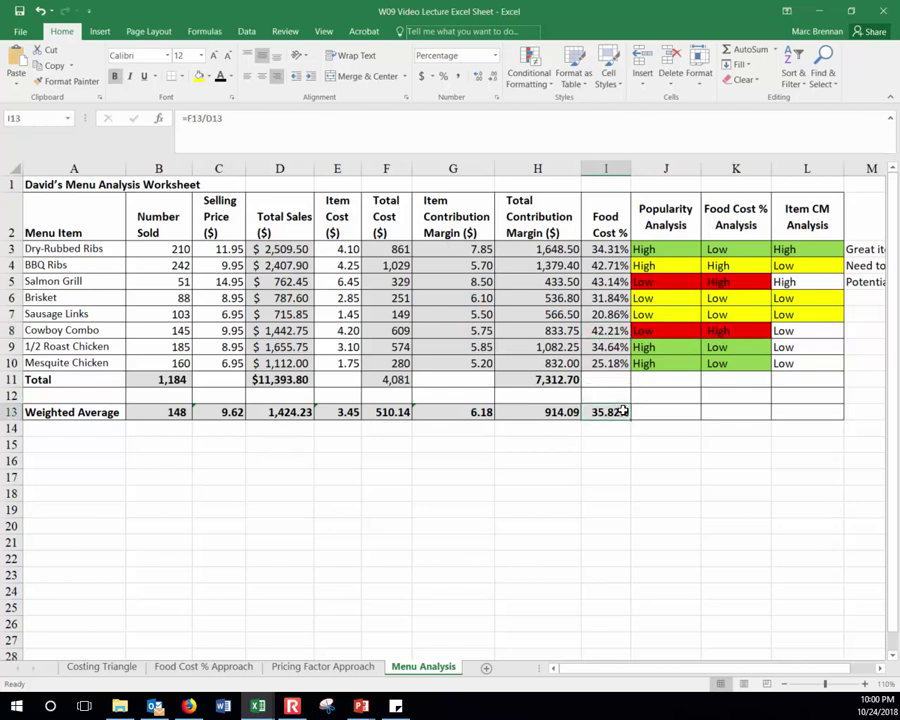
# Fill Cowboy Combo's Low Item CM rating in L8 red
pyautogui.click(795, 329)
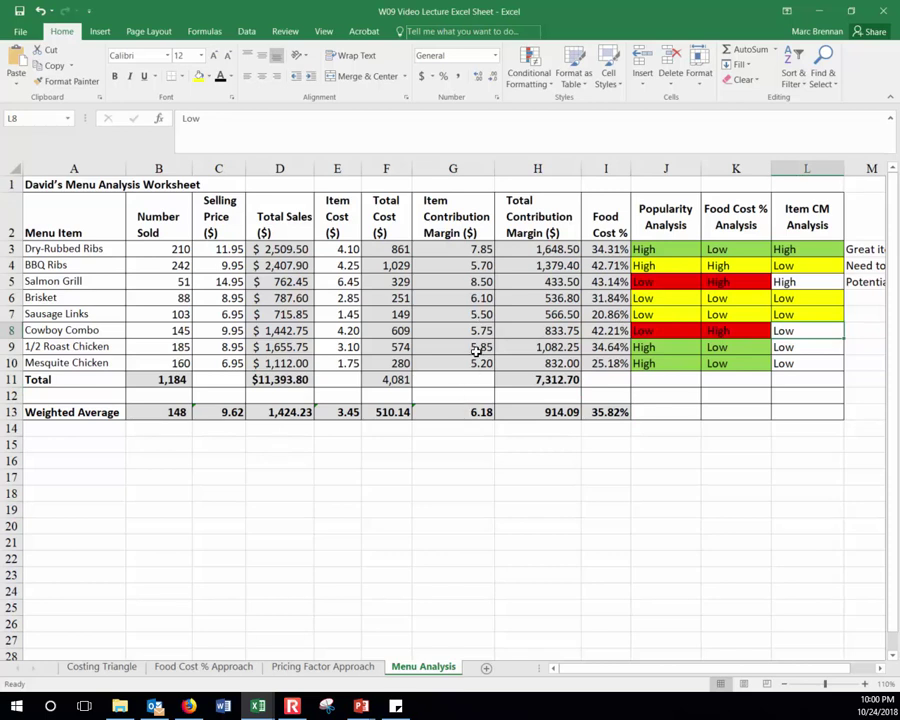
pyautogui.click(478, 334)
pyautogui.click(477, 411)
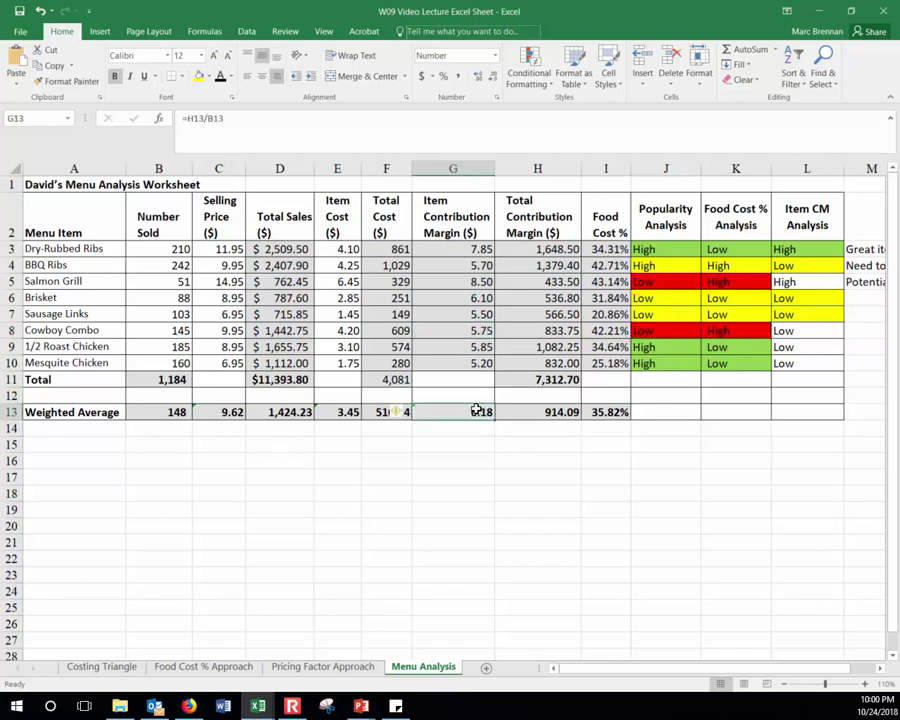
pyautogui.click(478, 331)
pyautogui.click(786, 331)
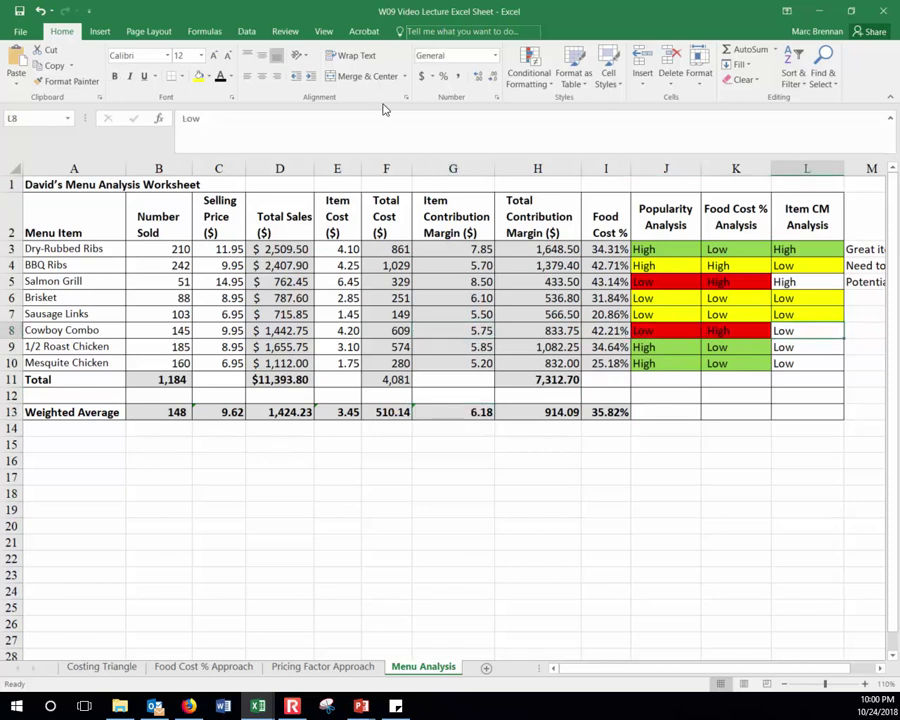
pyautogui.click(210, 77)
pyautogui.click(209, 183)
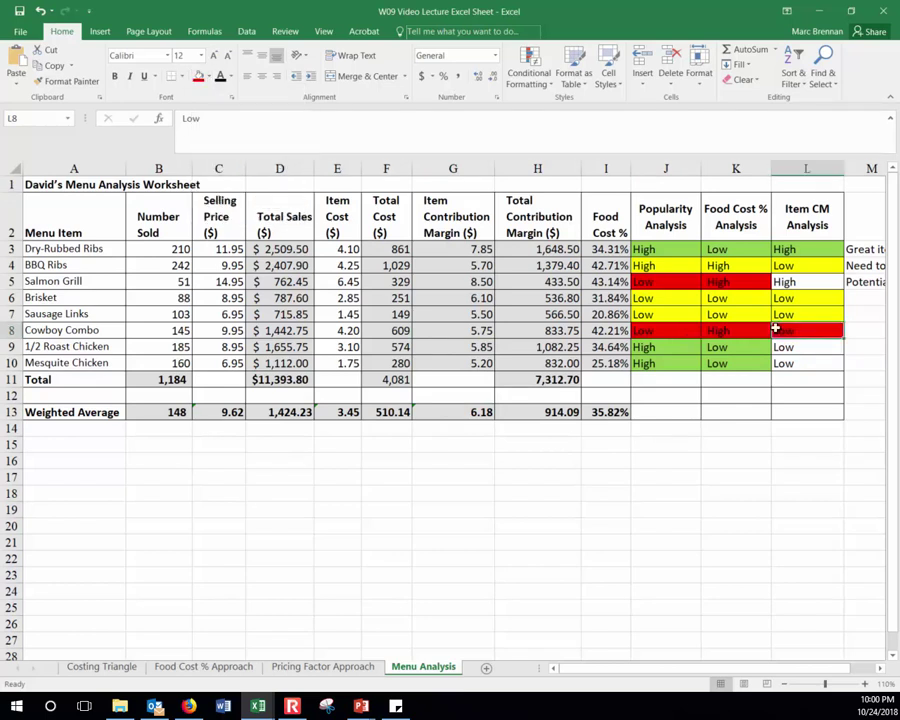
# Review Cowboy Combo's number sold and its three red ratings
pyautogui.click(185, 330)
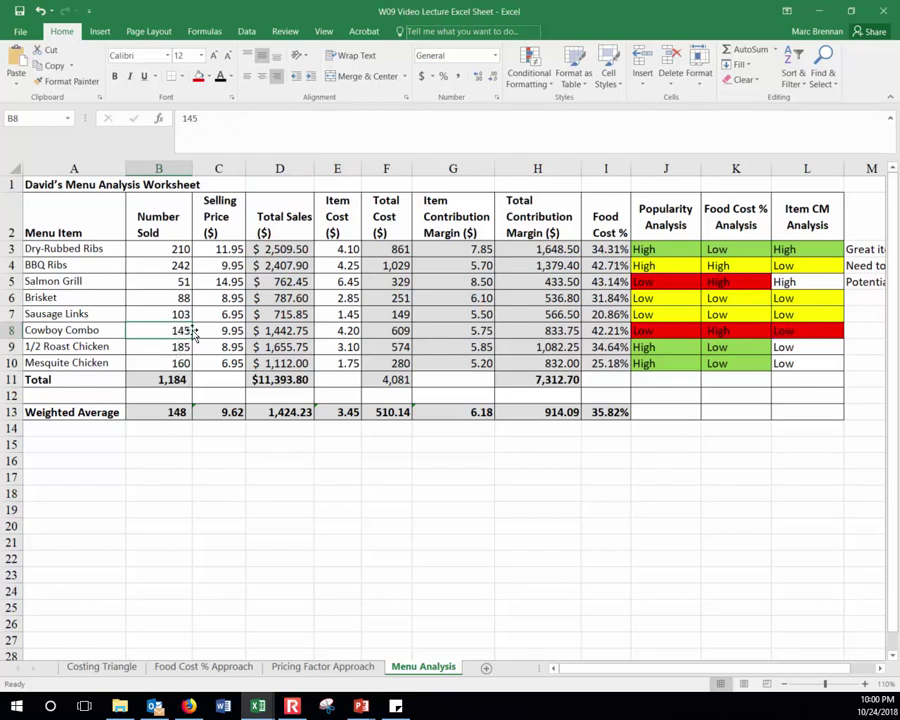
pyautogui.click(677, 329)
pyautogui.moveTo(677, 329); pyautogui.dragTo(800, 327)
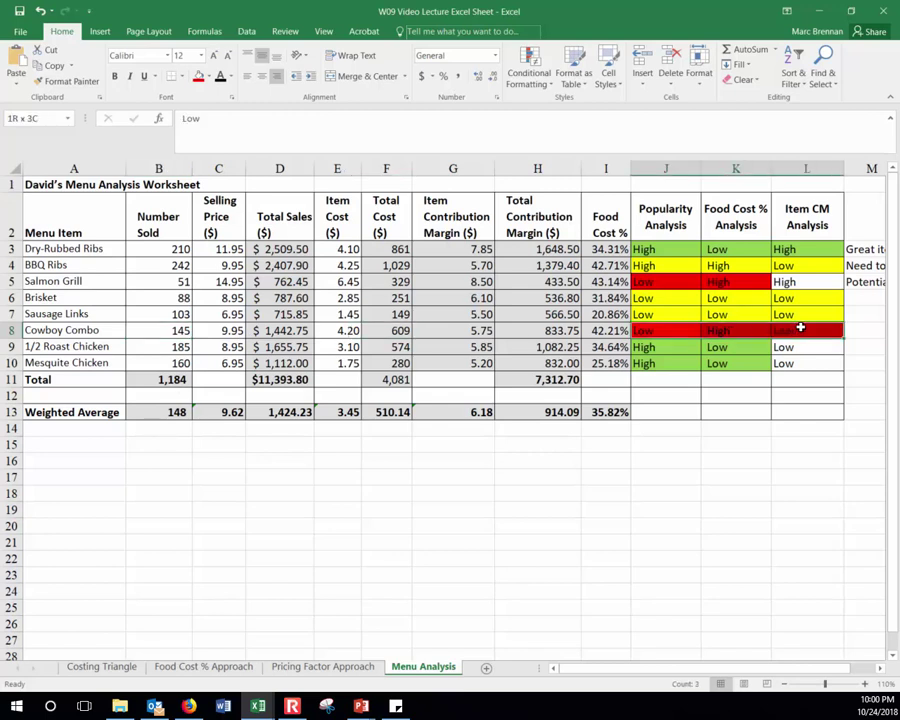
pyautogui.moveTo(744, 328)
pyautogui.mouseDown()
pyautogui.moveTo(803, 325)
pyautogui.moveTo(739, 333)
pyautogui.mouseUp()
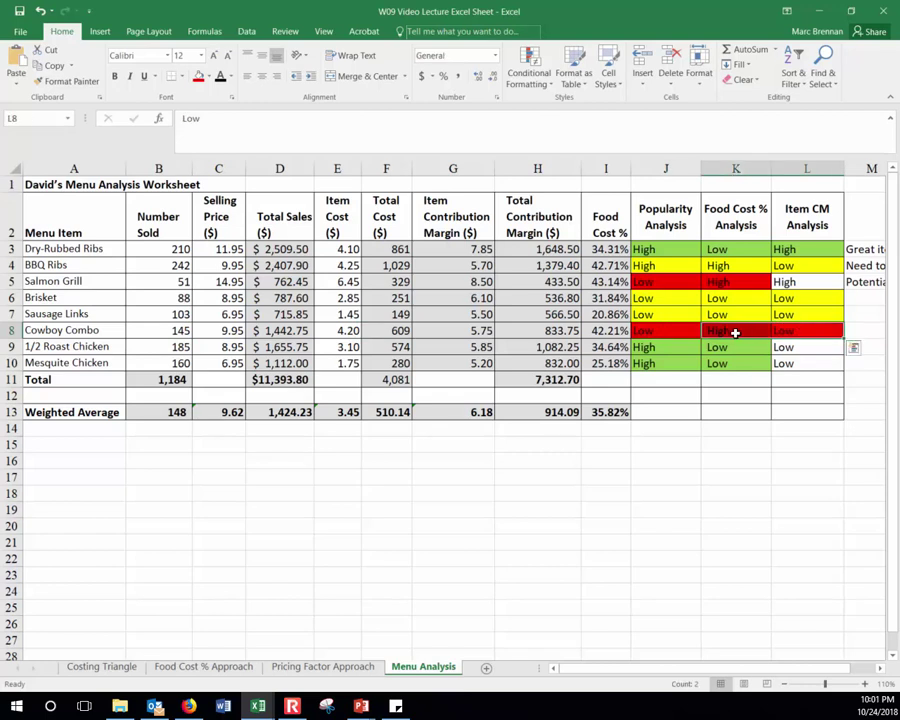
pyautogui.click(656, 332)
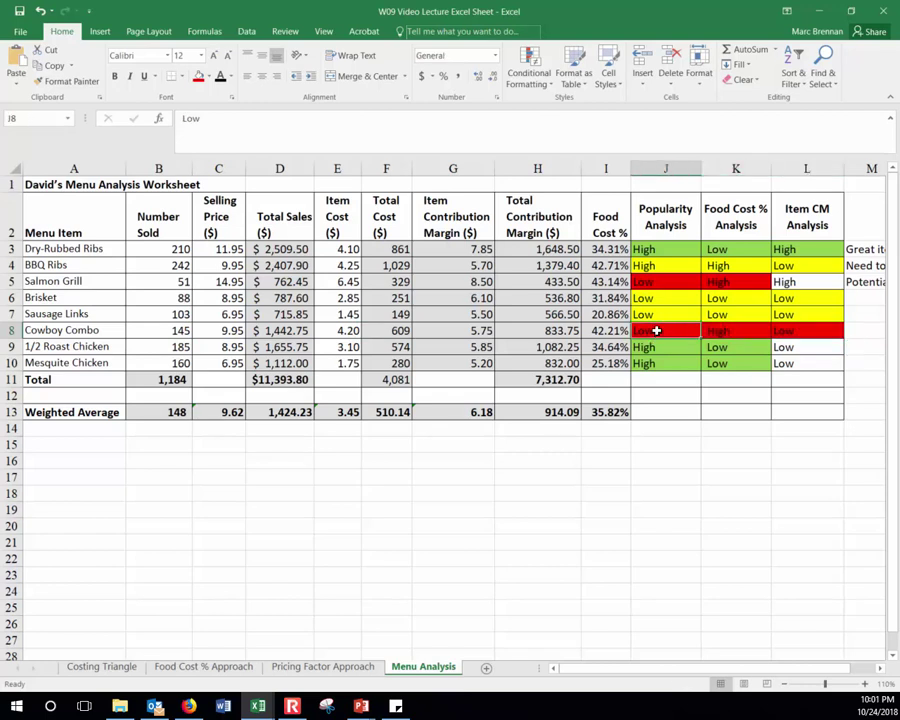
pyautogui.moveTo(689, 333); pyautogui.dragTo(803, 332)
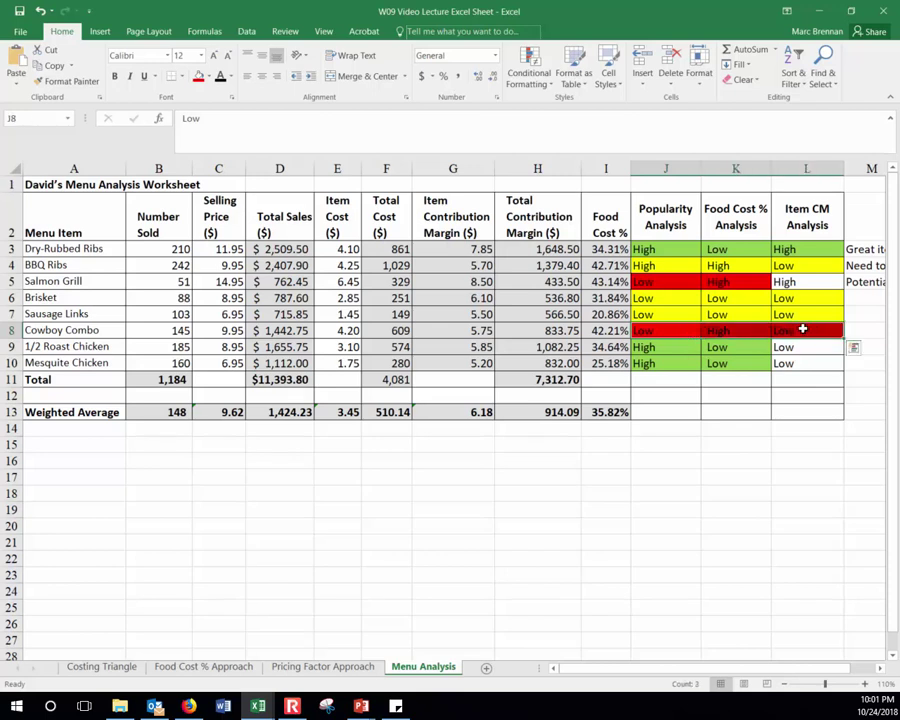
# Compare Cowboy Combo's number sold and contribution margin with the weighted averages
pyautogui.click(186, 330)
pyautogui.click(175, 414)
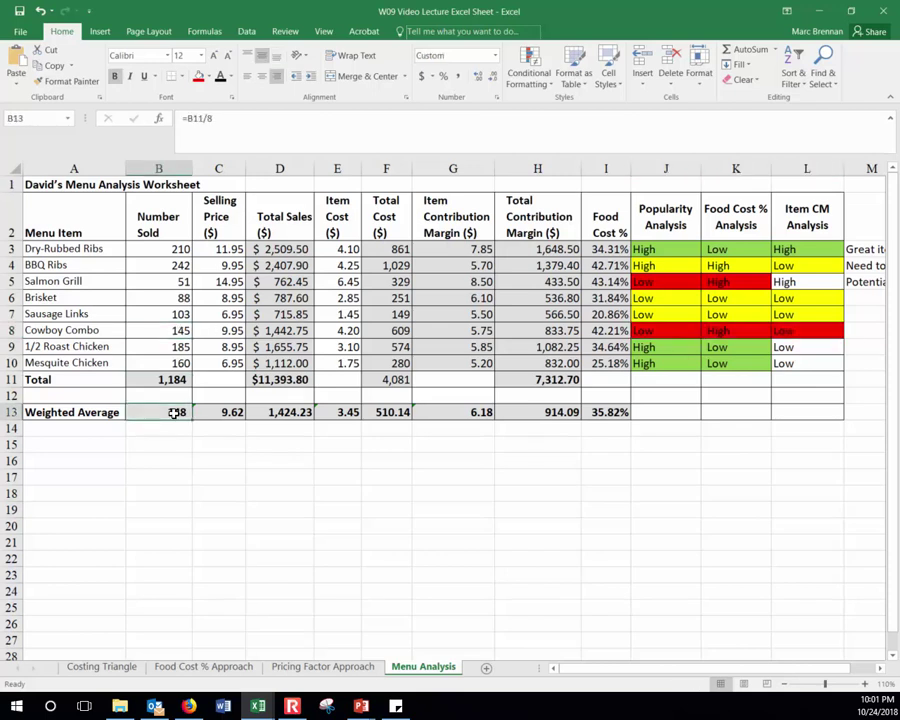
pyautogui.click(483, 328)
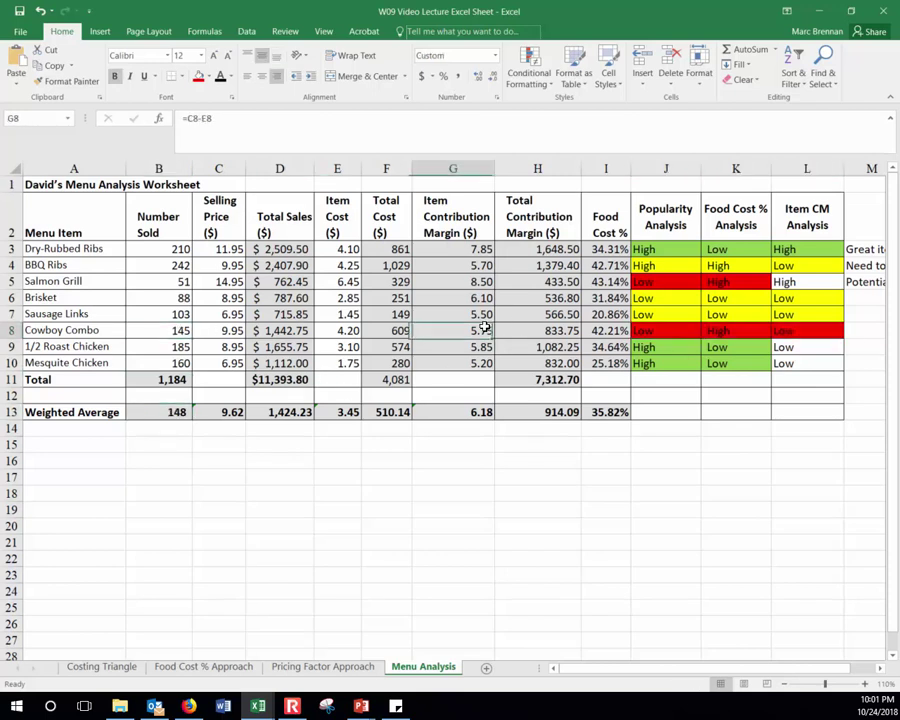
pyautogui.click(480, 412)
pyautogui.moveTo(668, 332); pyautogui.dragTo(798, 330)
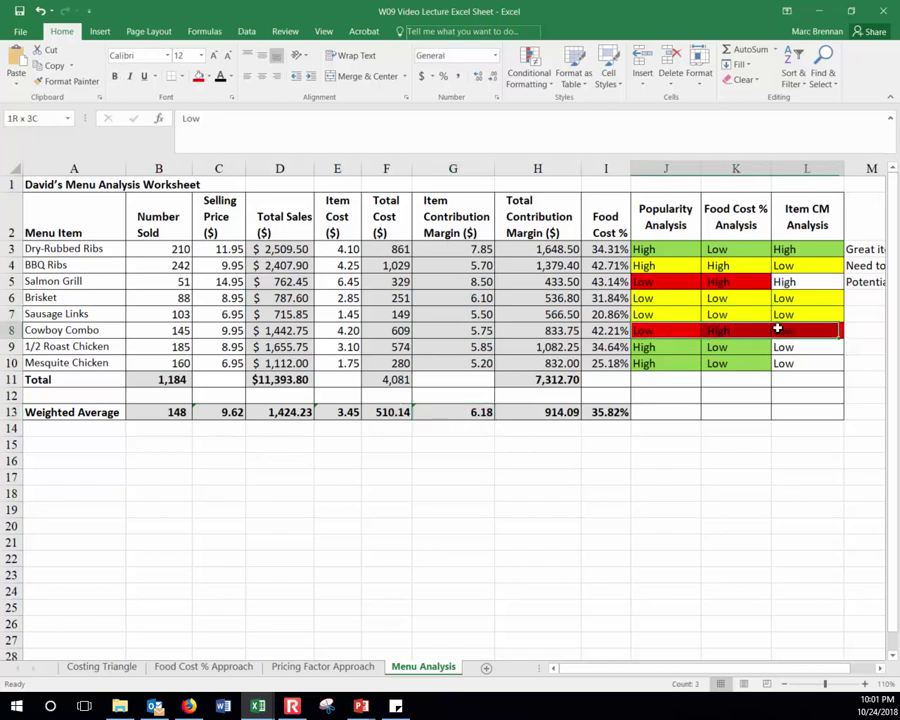
# Fill the Low Item CM ratings in L9:L10 for both chicken items yellow
pyautogui.click(658, 350)
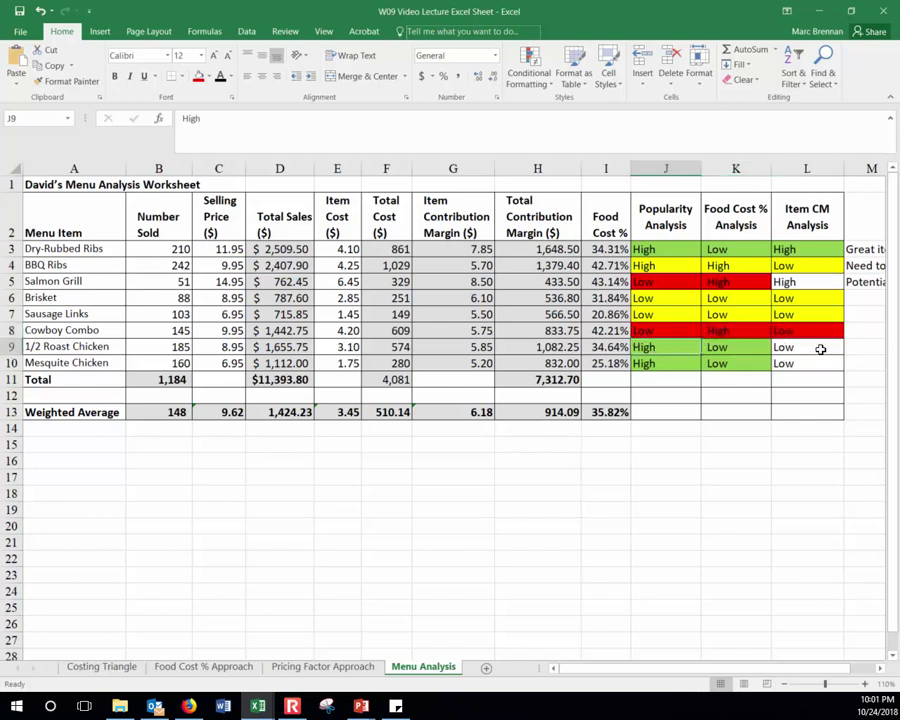
pyautogui.click(714, 346)
pyautogui.moveTo(646, 352); pyautogui.dragTo(704, 358)
pyautogui.moveTo(800, 348); pyautogui.dragTo(804, 358)
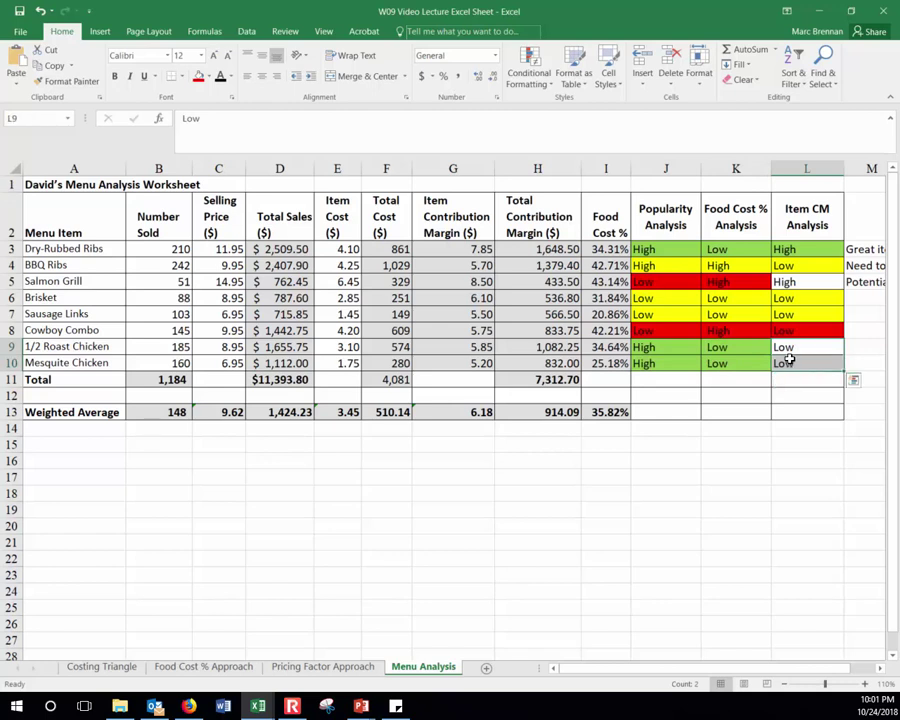
pyautogui.click(209, 80)
pyautogui.click(234, 182)
# Review the new yellow ratings against the chickens' contribution margins and menu items
pyautogui.click(797, 410)
pyautogui.moveTo(789, 347); pyautogui.dragTo(791, 362)
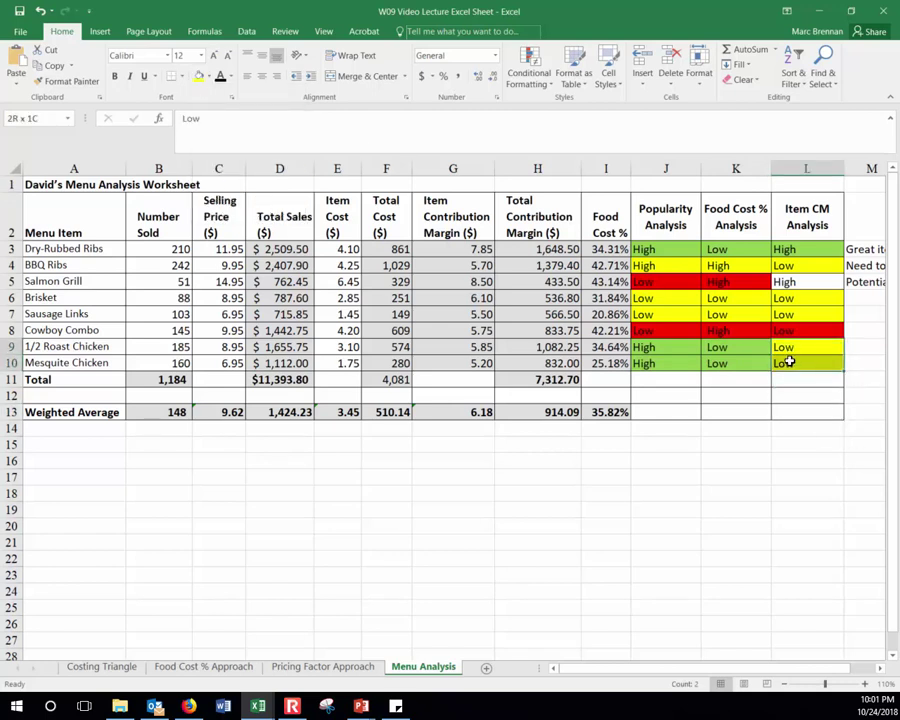
pyautogui.moveTo(469, 347); pyautogui.dragTo(466, 361)
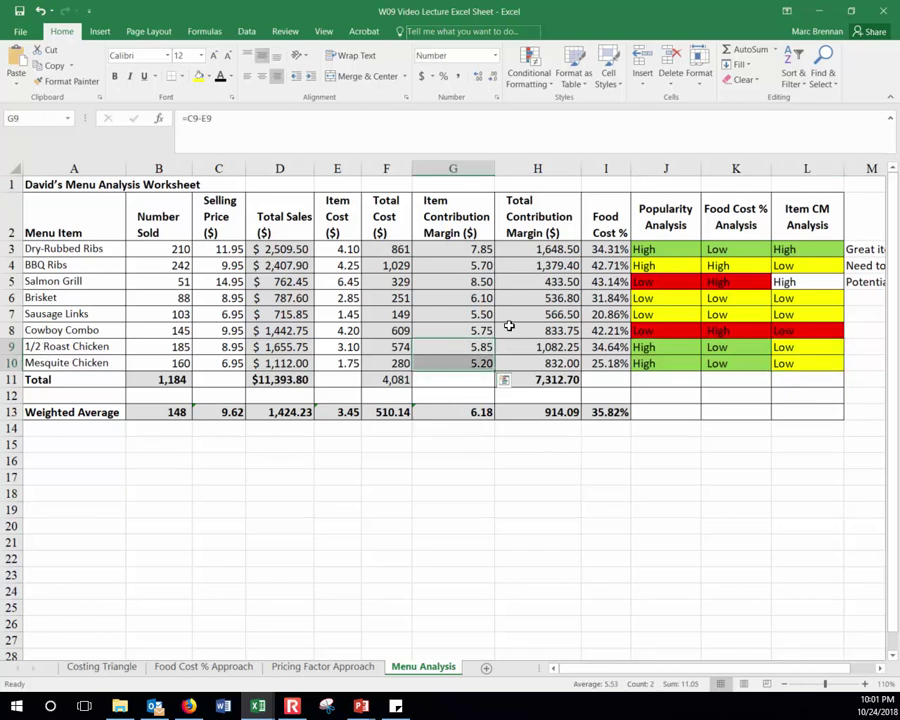
pyautogui.moveTo(422, 346); pyautogui.dragTo(424, 366)
pyautogui.moveTo(108, 348); pyautogui.dragTo(101, 357)
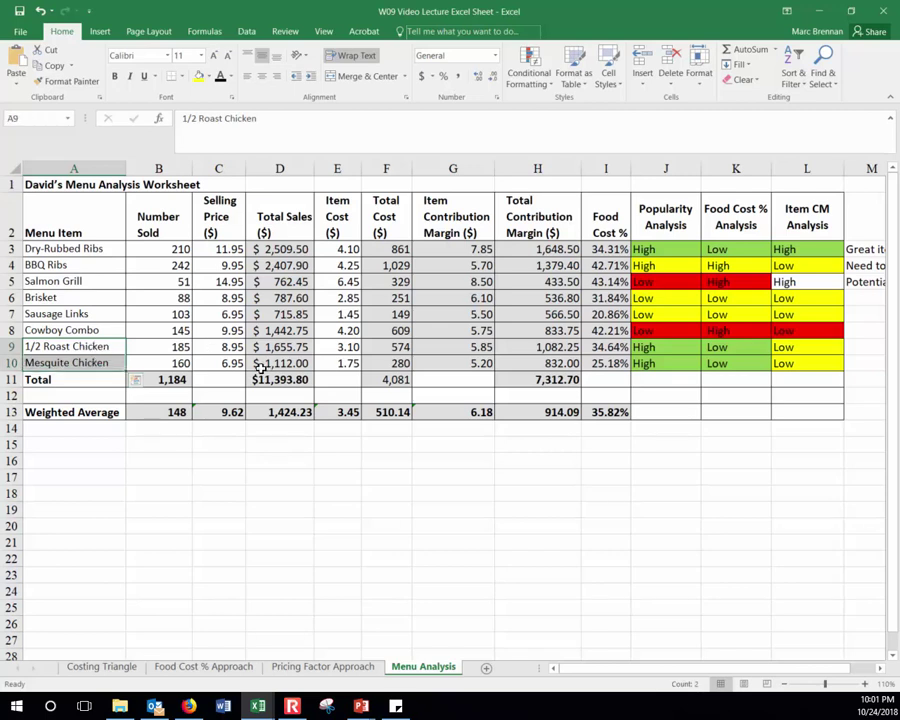
pyautogui.moveTo(229, 346); pyautogui.dragTo(234, 363)
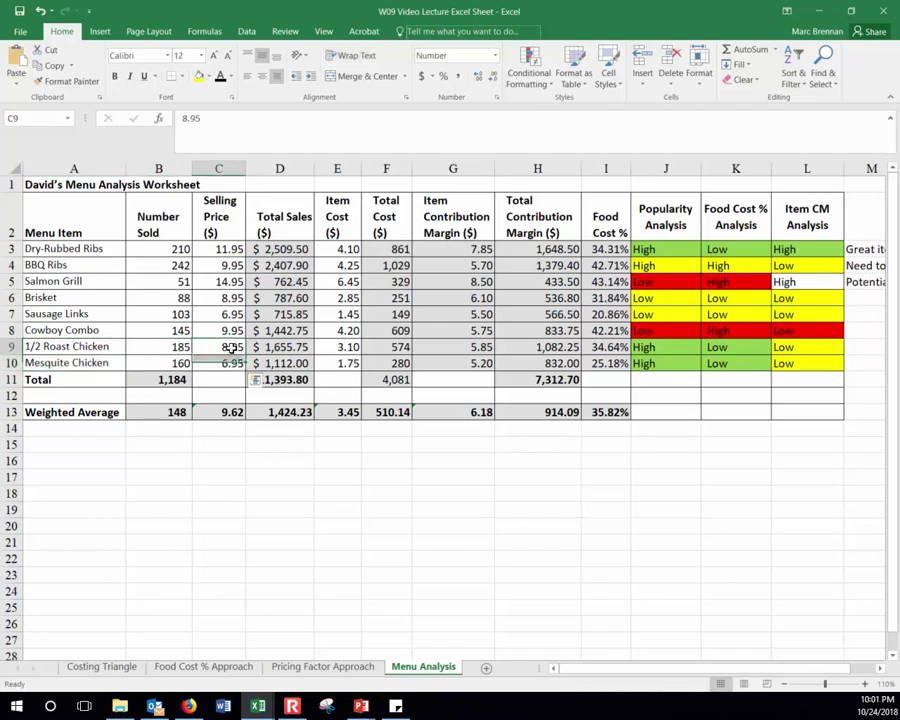
pyautogui.click(300, 346)
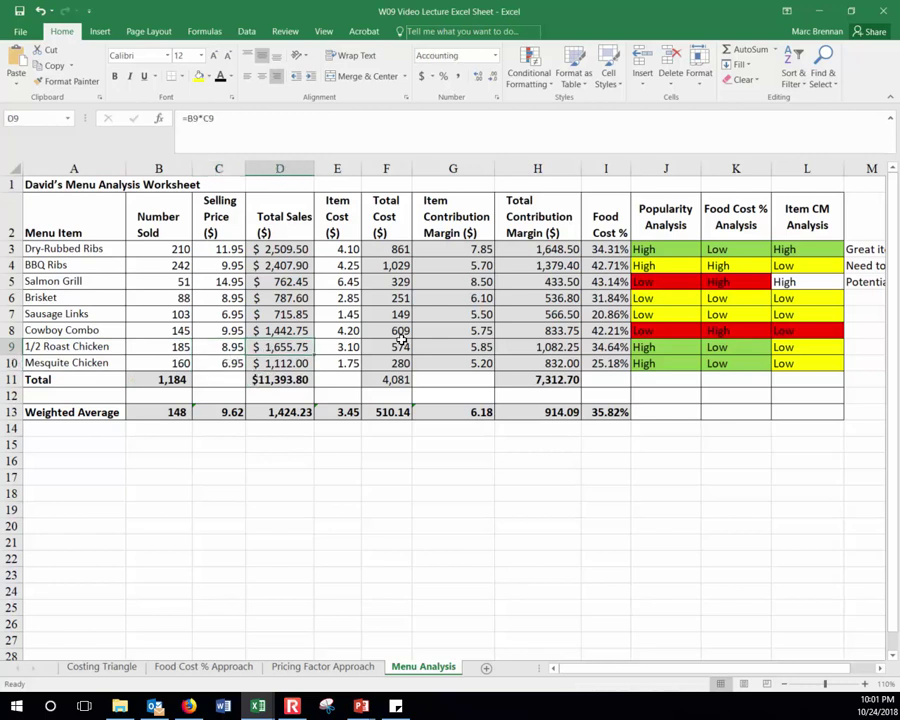
pyautogui.moveTo(812, 347); pyautogui.dragTo(790, 355)
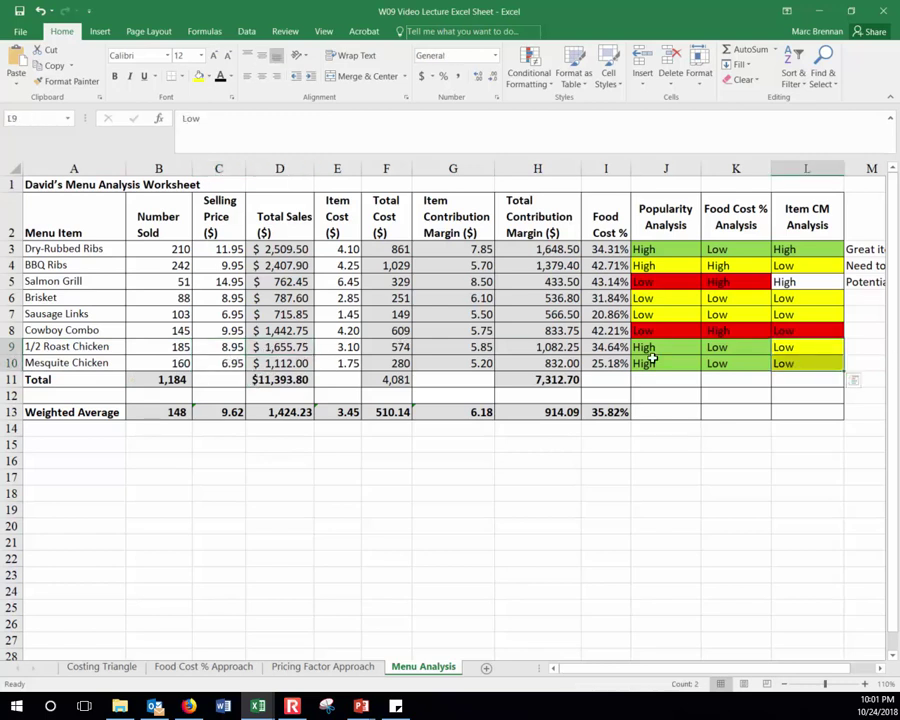
pyautogui.moveTo(189, 347); pyautogui.dragTo(228, 353)
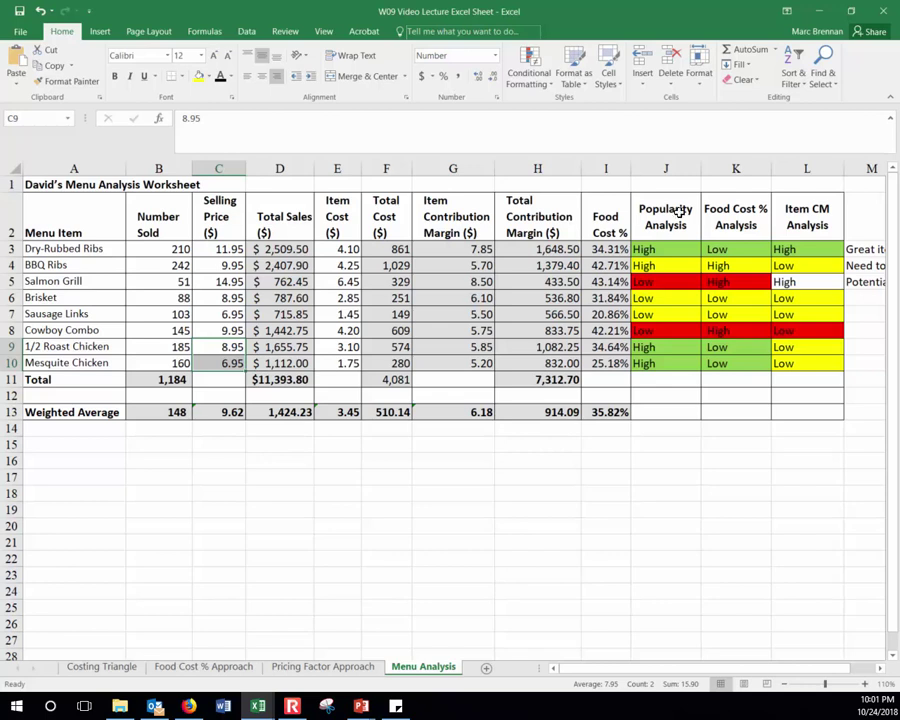
pyautogui.click(648, 228)
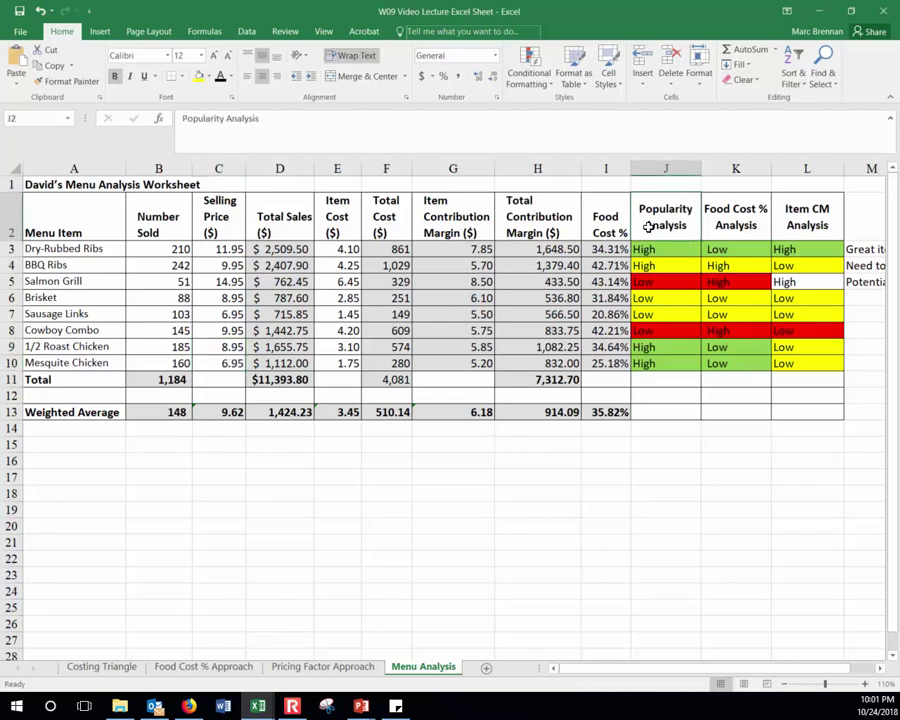
pyautogui.moveTo(656, 224); pyautogui.dragTo(650, 360)
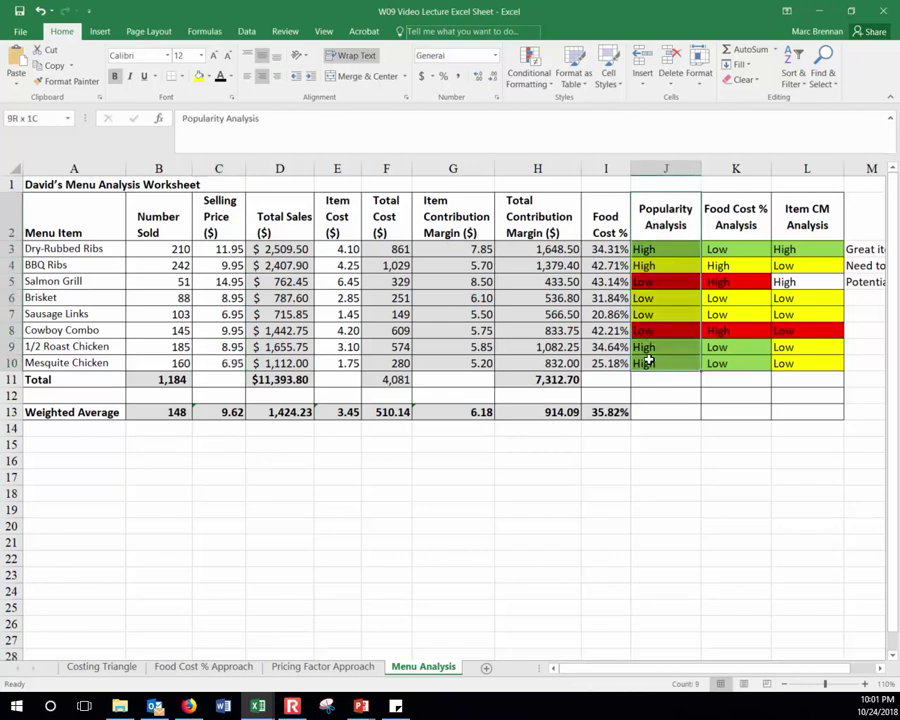
pyautogui.click(145, 412)
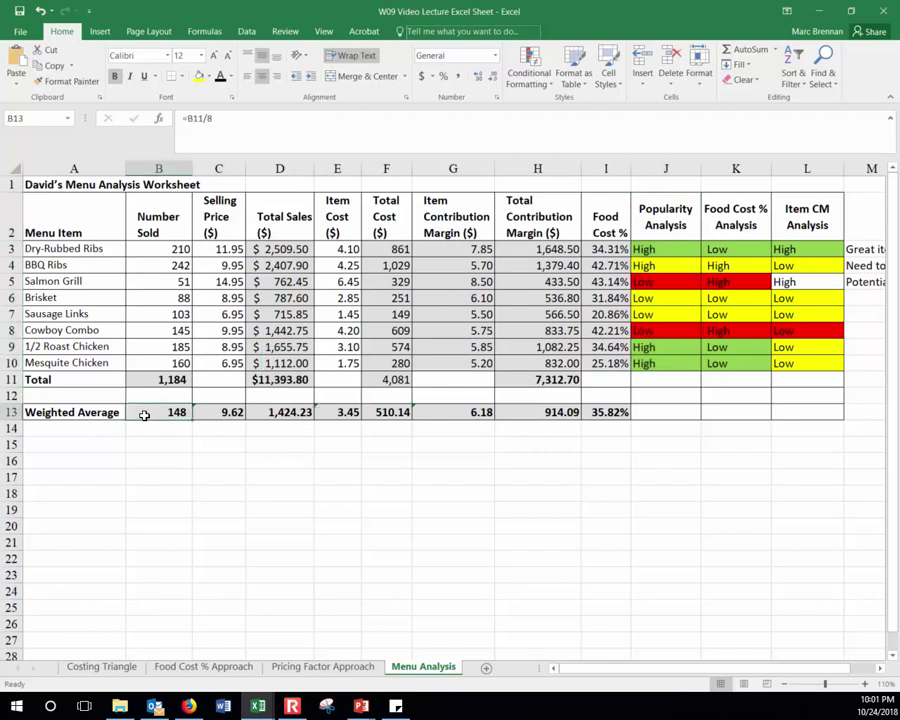
pyautogui.click(720, 215)
pyautogui.moveTo(725, 250); pyautogui.dragTo(719, 357)
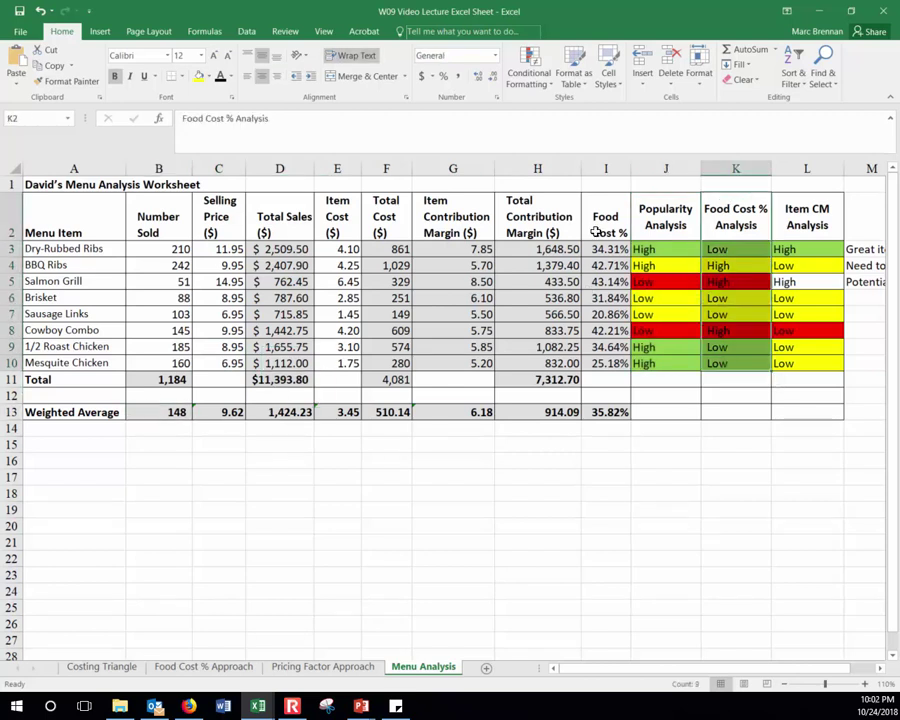
pyautogui.moveTo(597, 248); pyautogui.dragTo(605, 355)
pyautogui.click(616, 403)
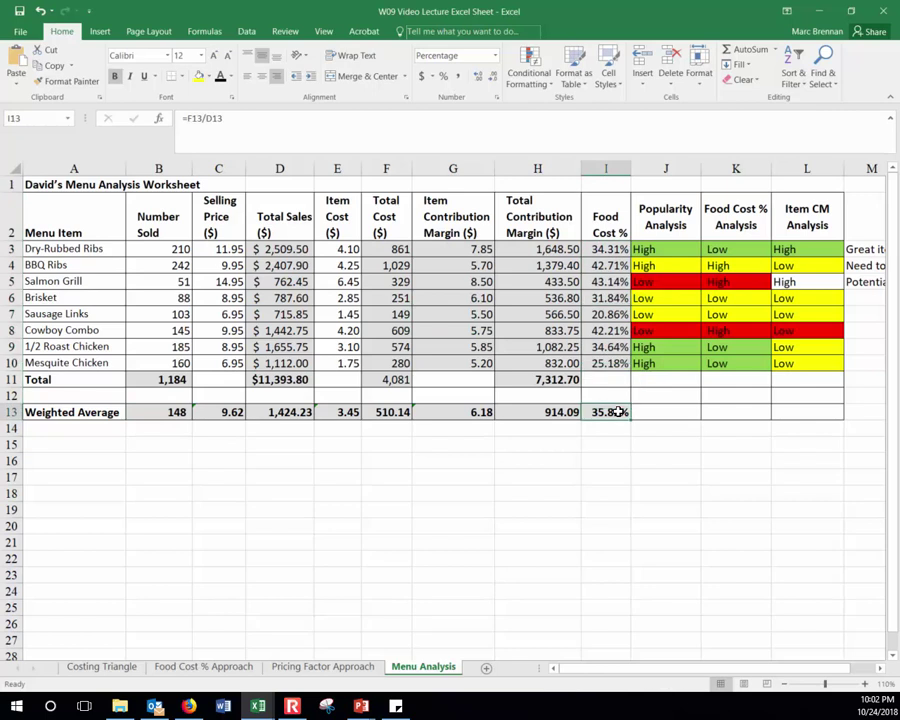
pyautogui.click(789, 244)
pyautogui.moveTo(789, 244); pyautogui.dragTo(790, 348)
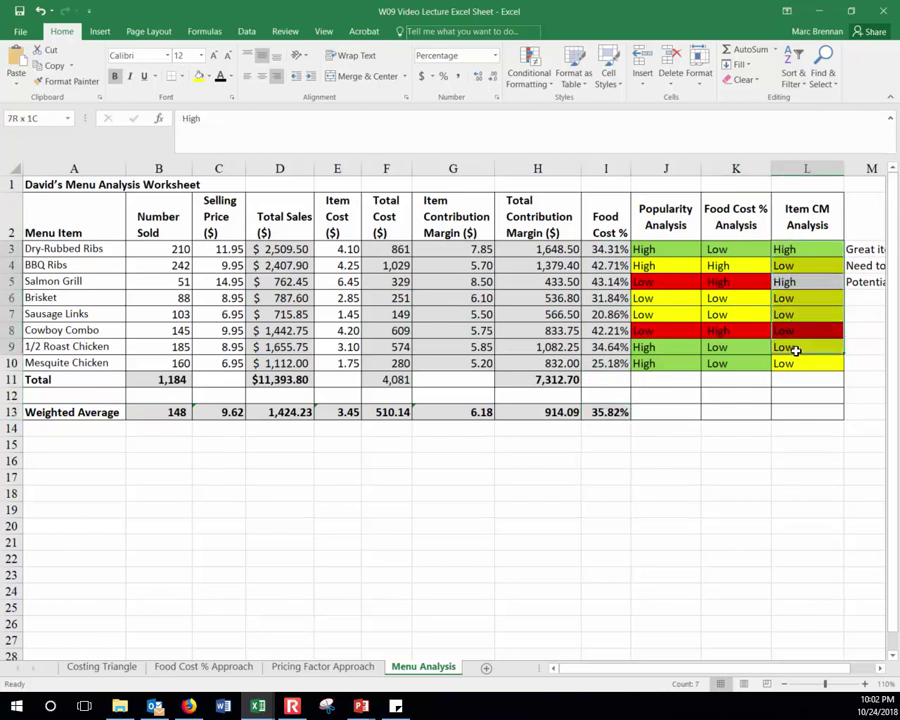
pyautogui.moveTo(445, 250); pyautogui.dragTo(459, 367)
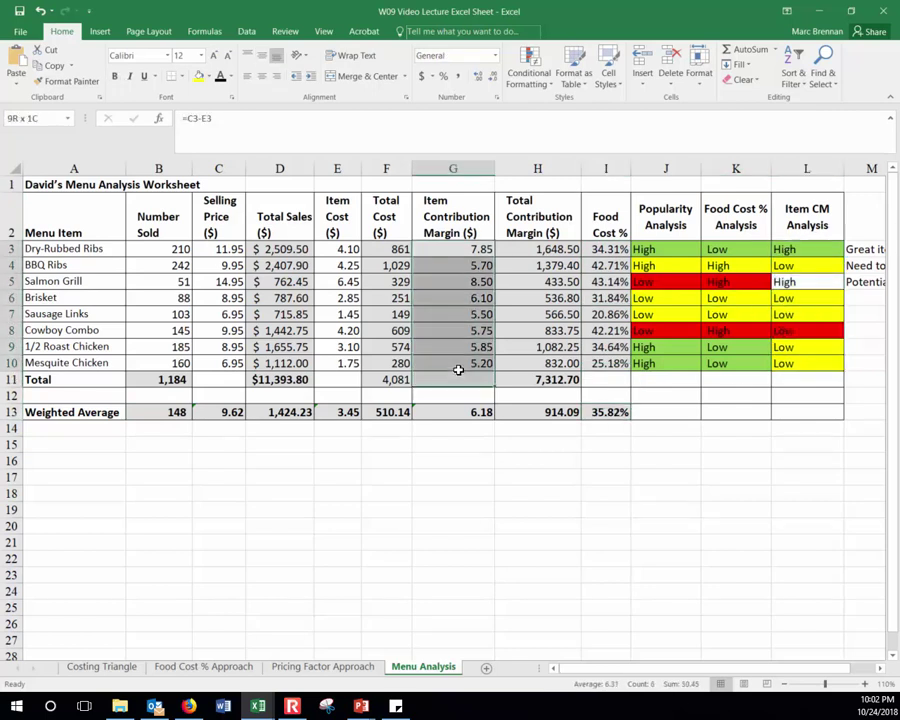
pyautogui.click(457, 412)
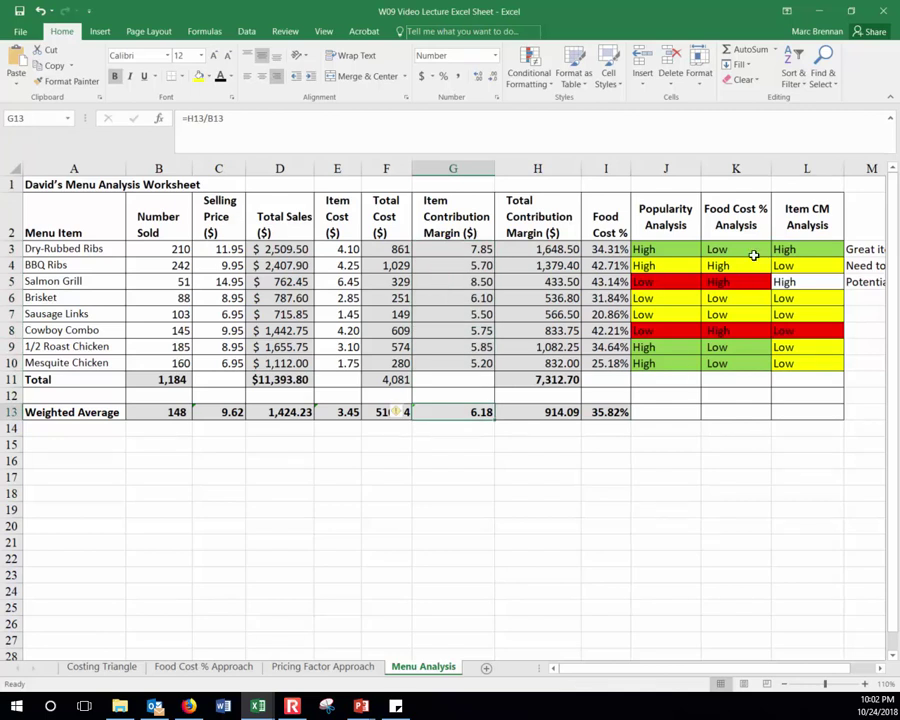
pyautogui.moveTo(660, 200); pyautogui.dragTo(793, 360)
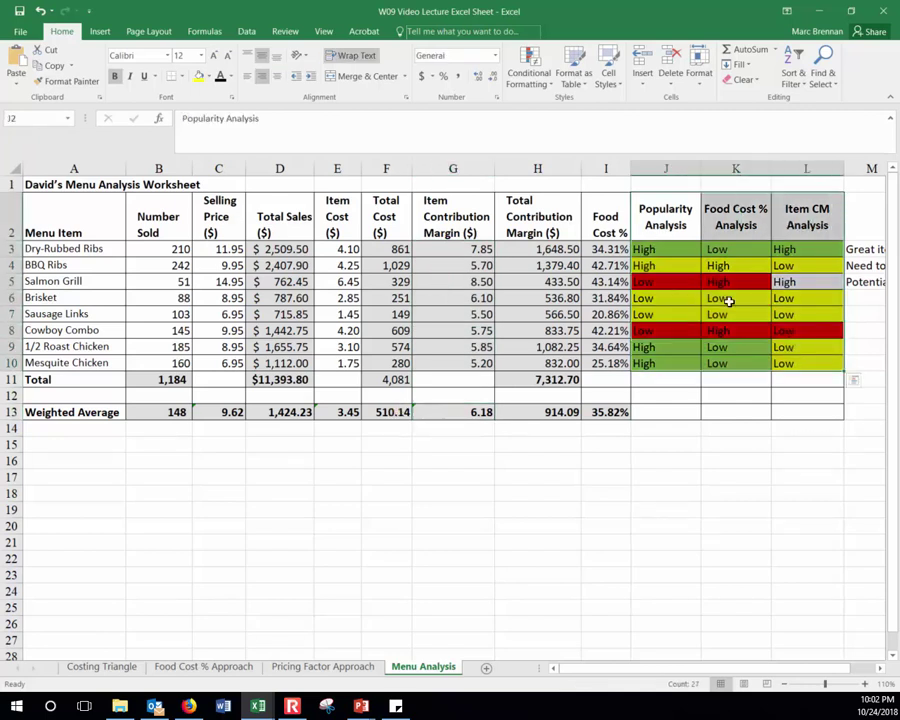